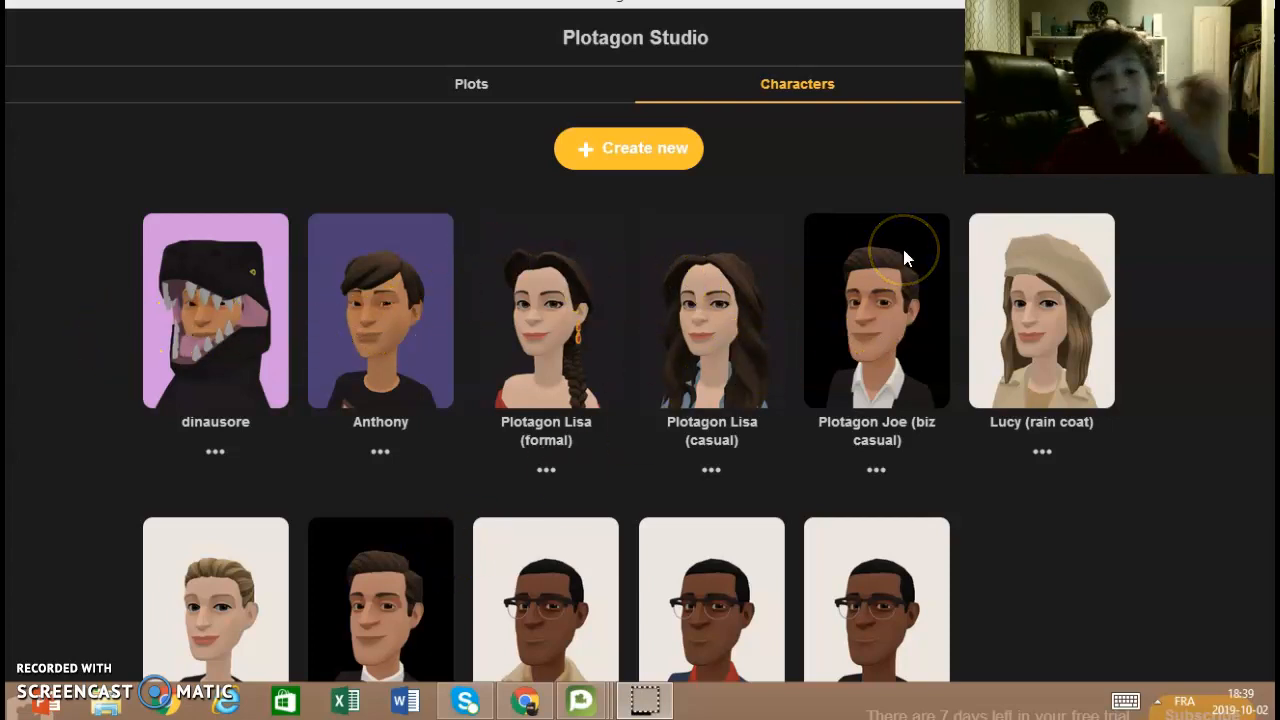
Create a new plot and add a scene block to it.
left_click(599, 70)
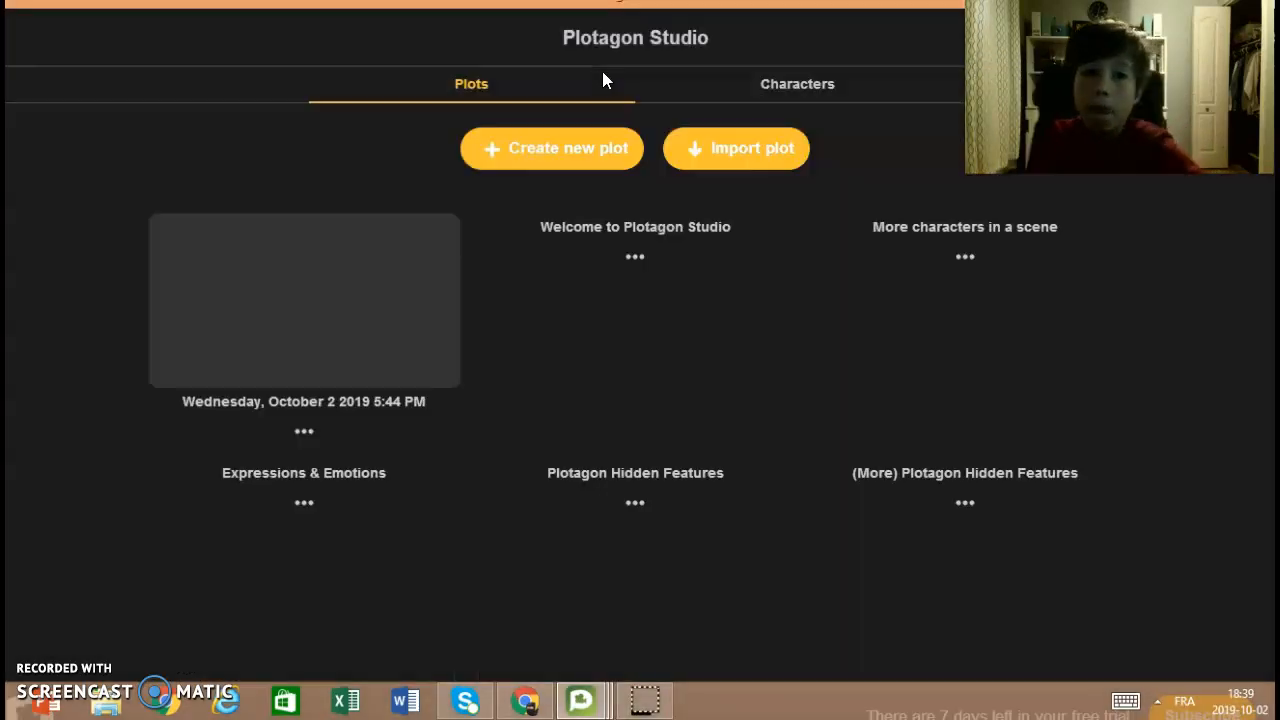
left_click(592, 157)
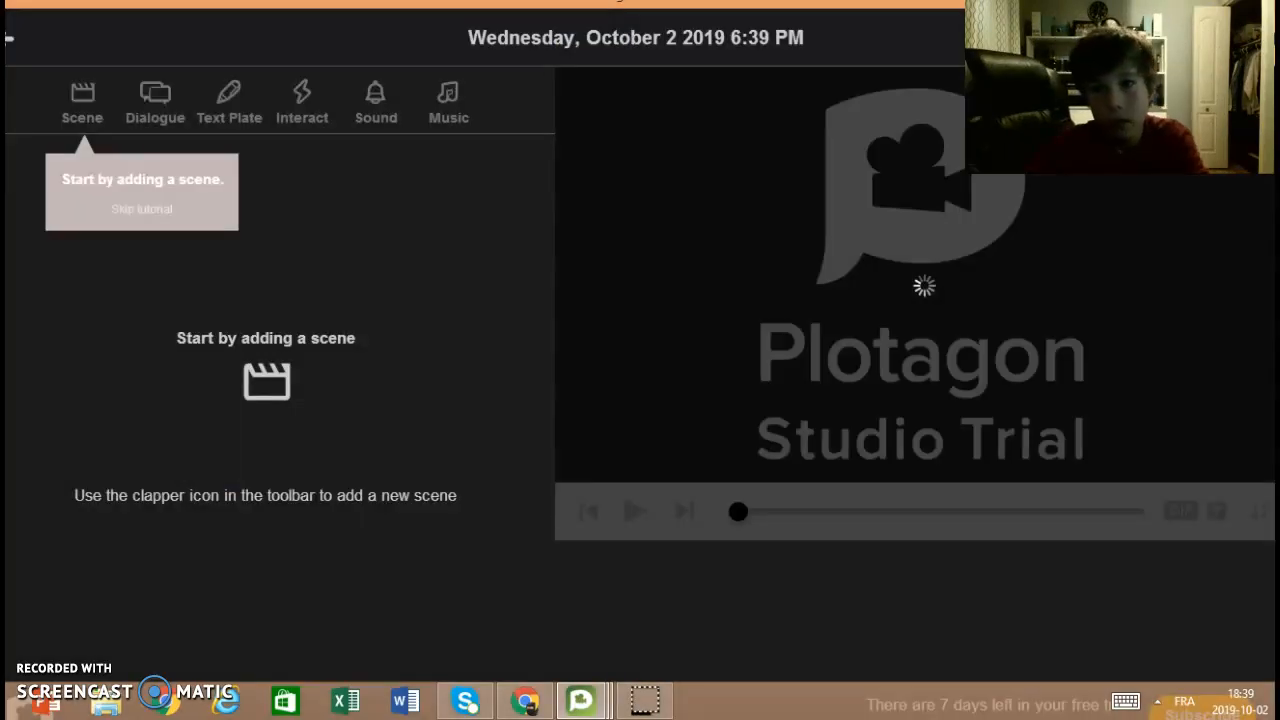
left_click(85, 87)
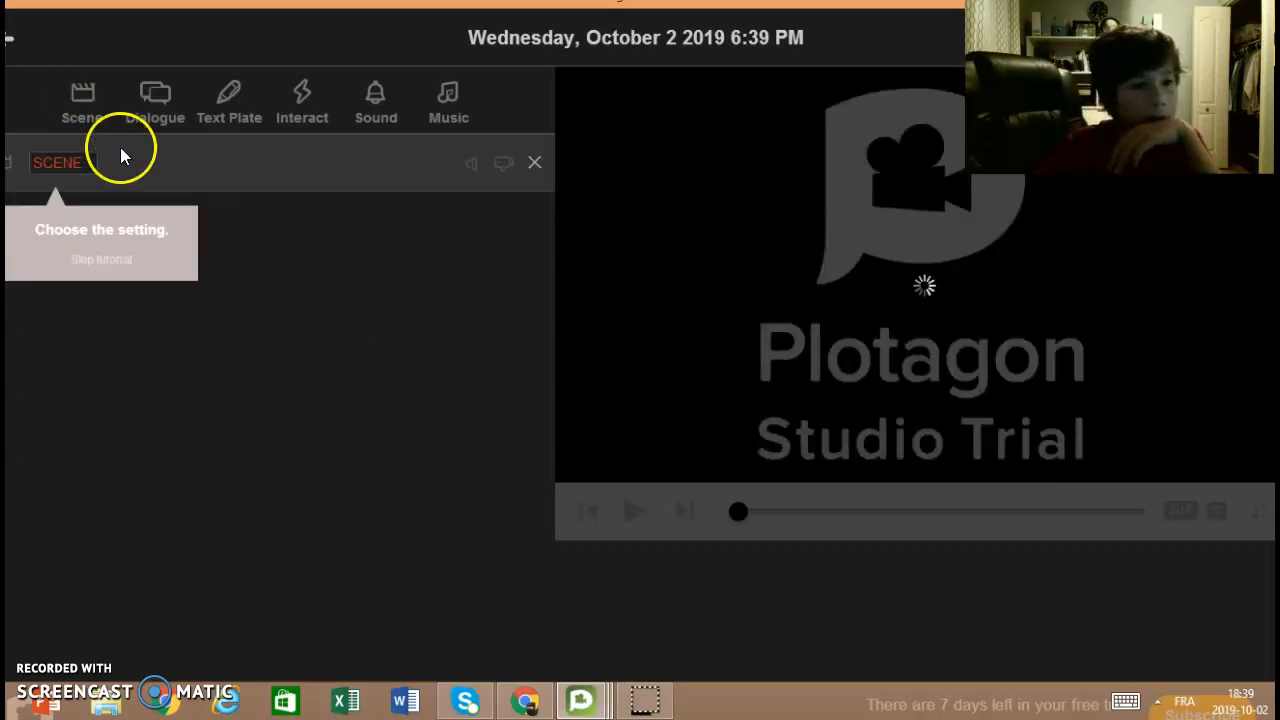
Skip the tutorial hints for choosing the scene's setting.
left_click(118, 262)
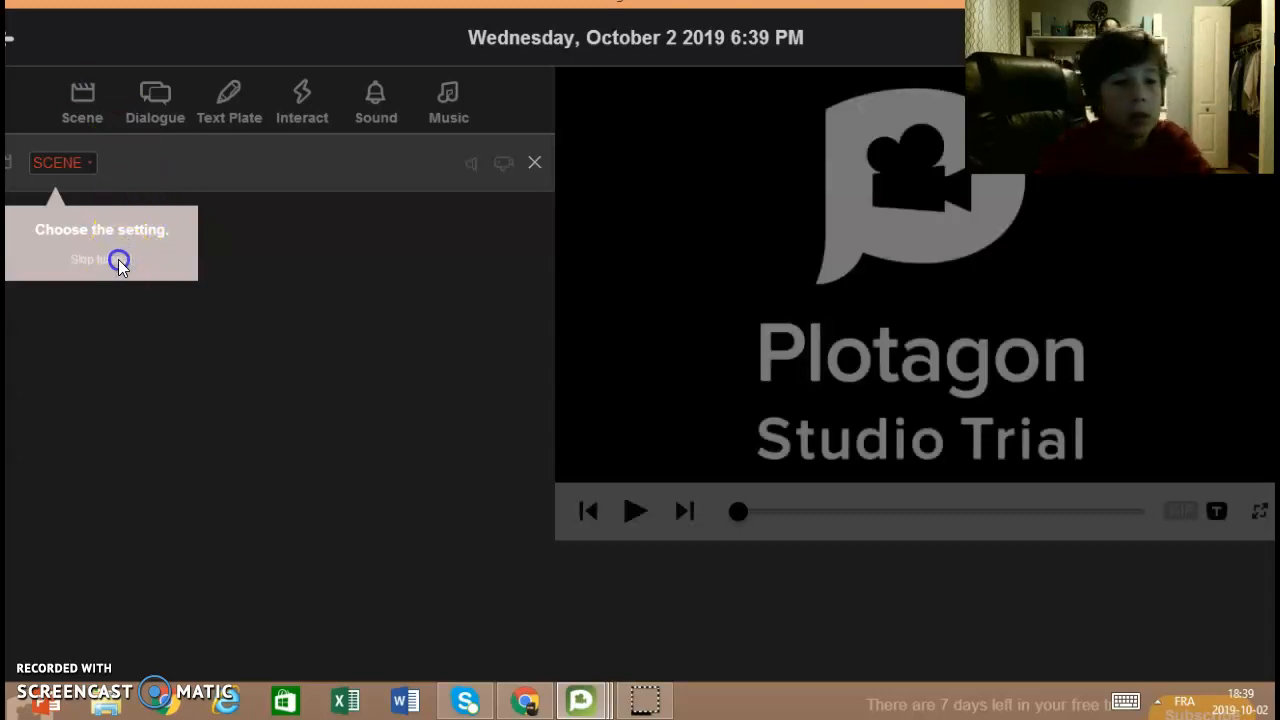
left_click(112, 262)
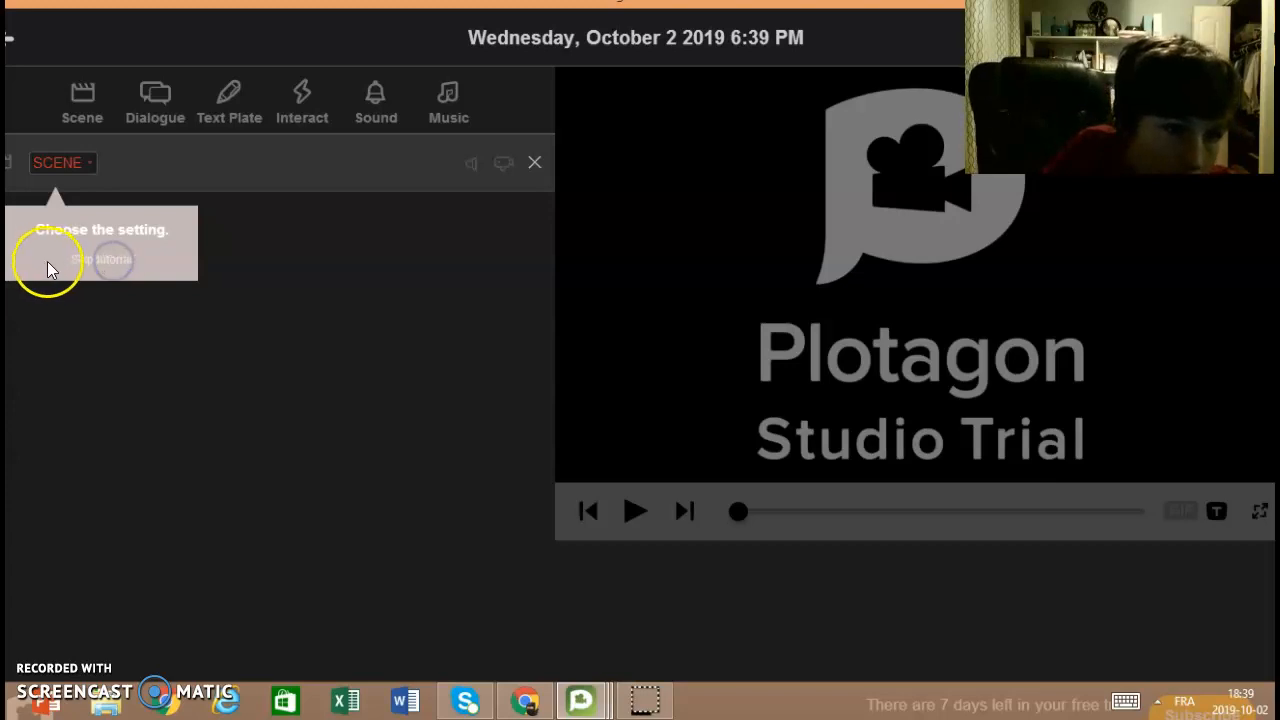
left_click(106, 250)
left_click(108, 274)
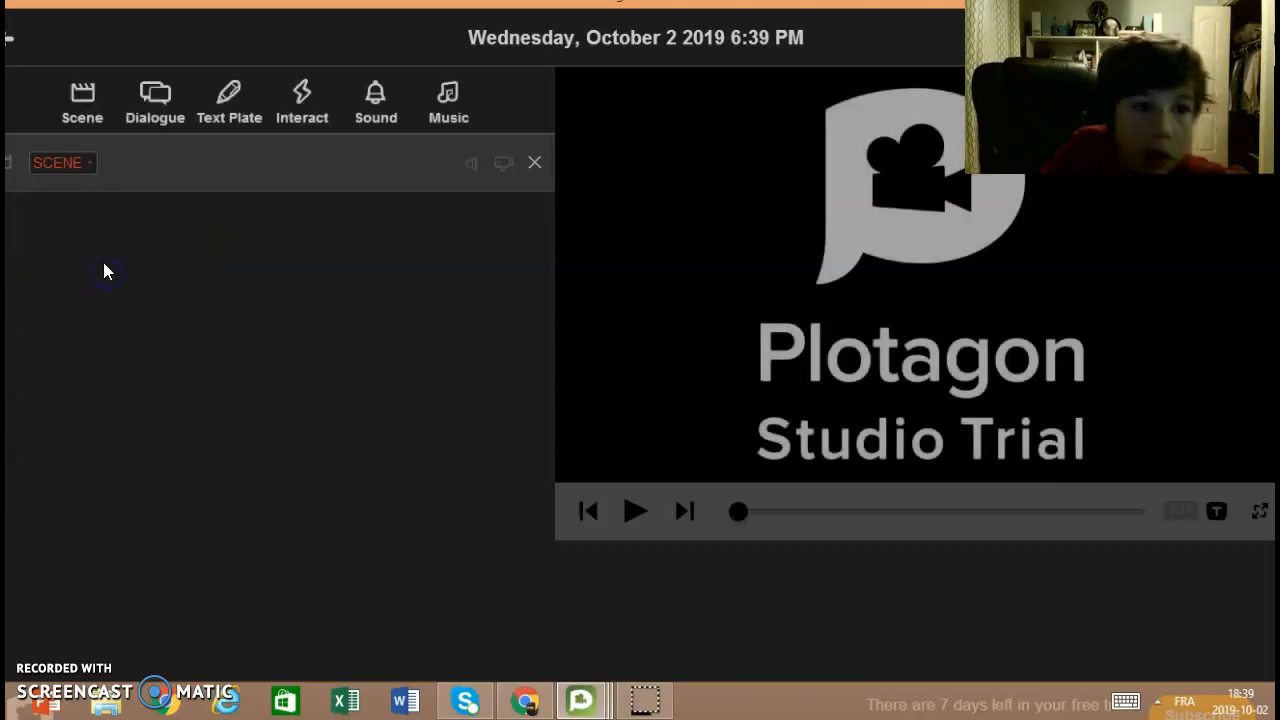
Browse the available settings and choose the Time machine scene from the Fantasy category.
left_click(87, 170)
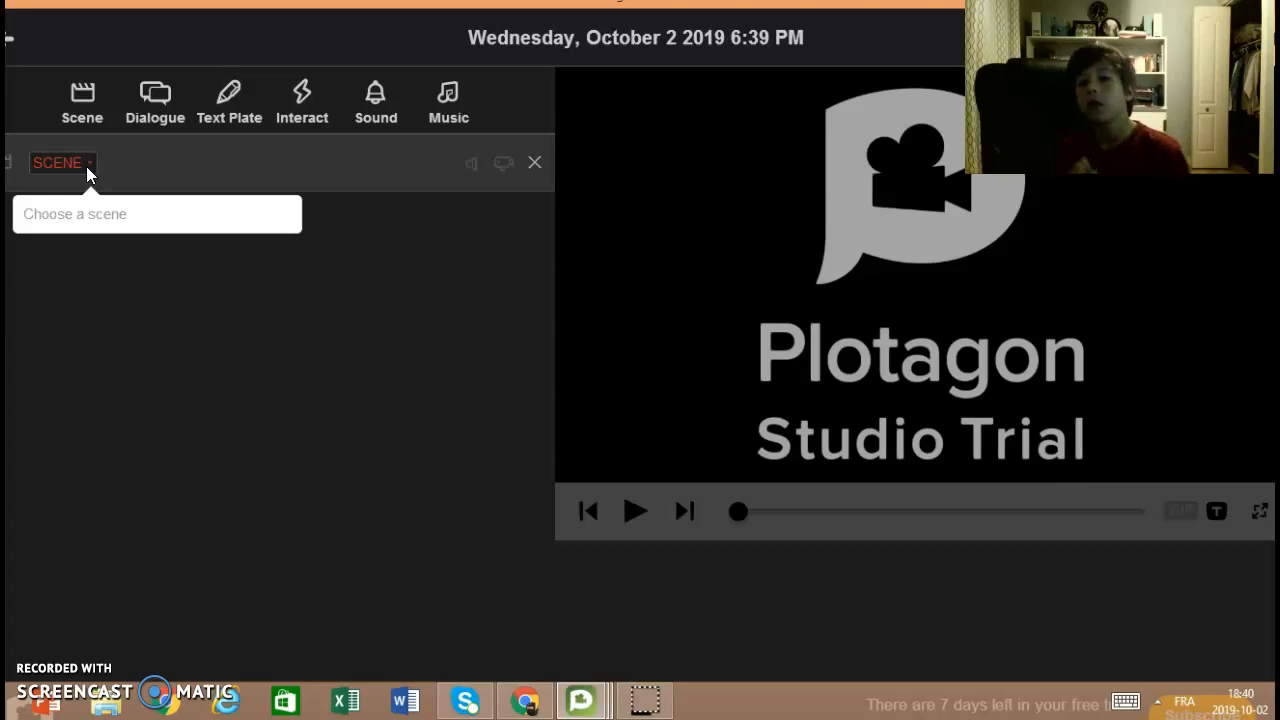
left_click(87, 172)
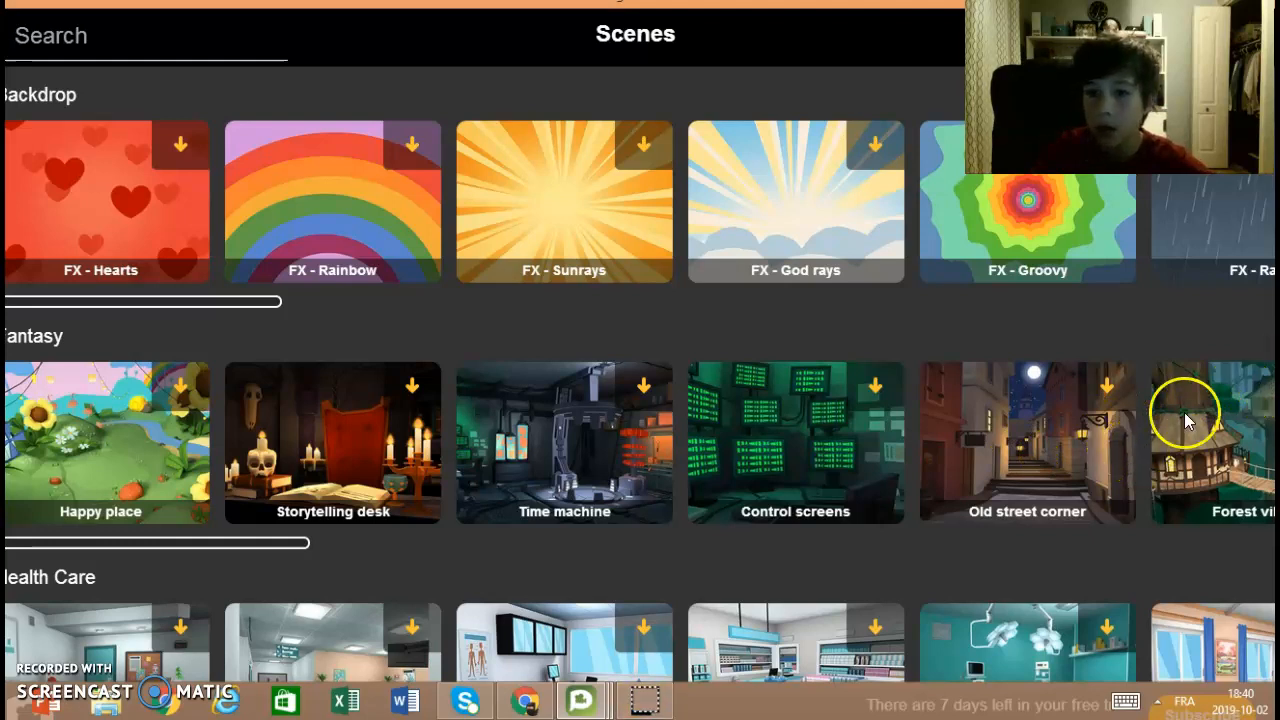
scroll(1255, 375, "down", 2)
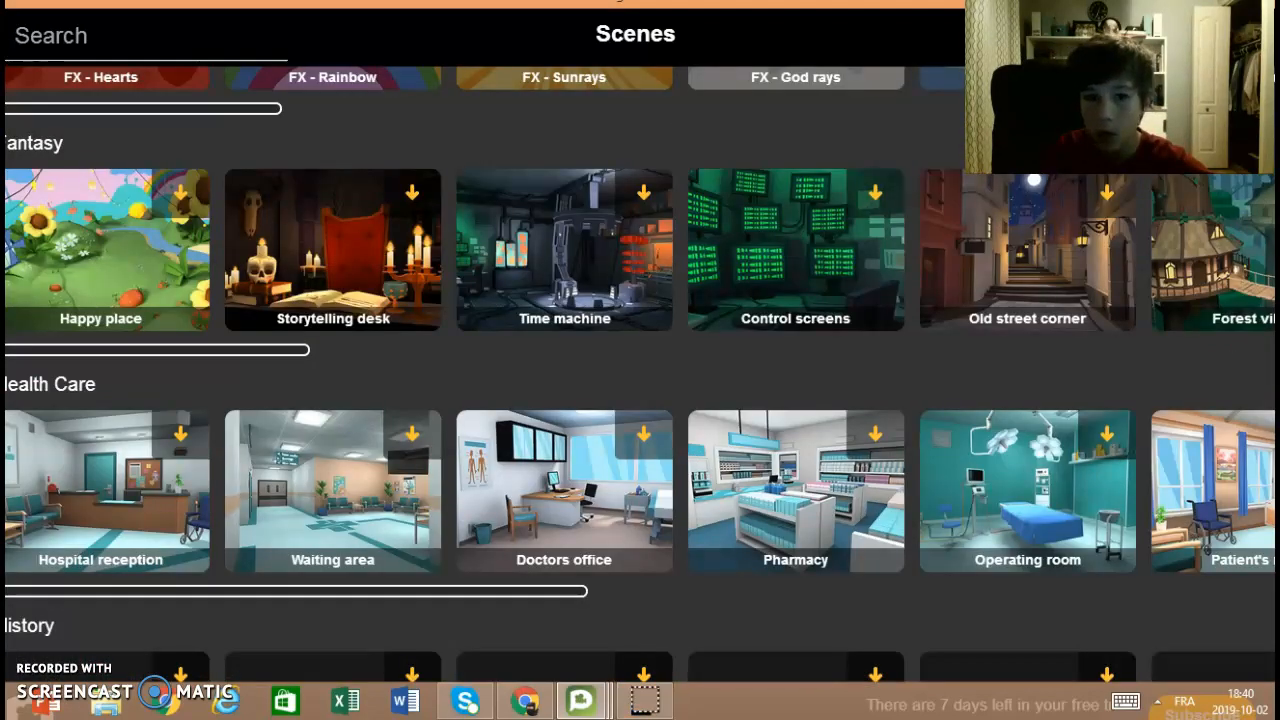
scroll(1150, 456, "down", 5)
scroll(401, 454, "down", 7)
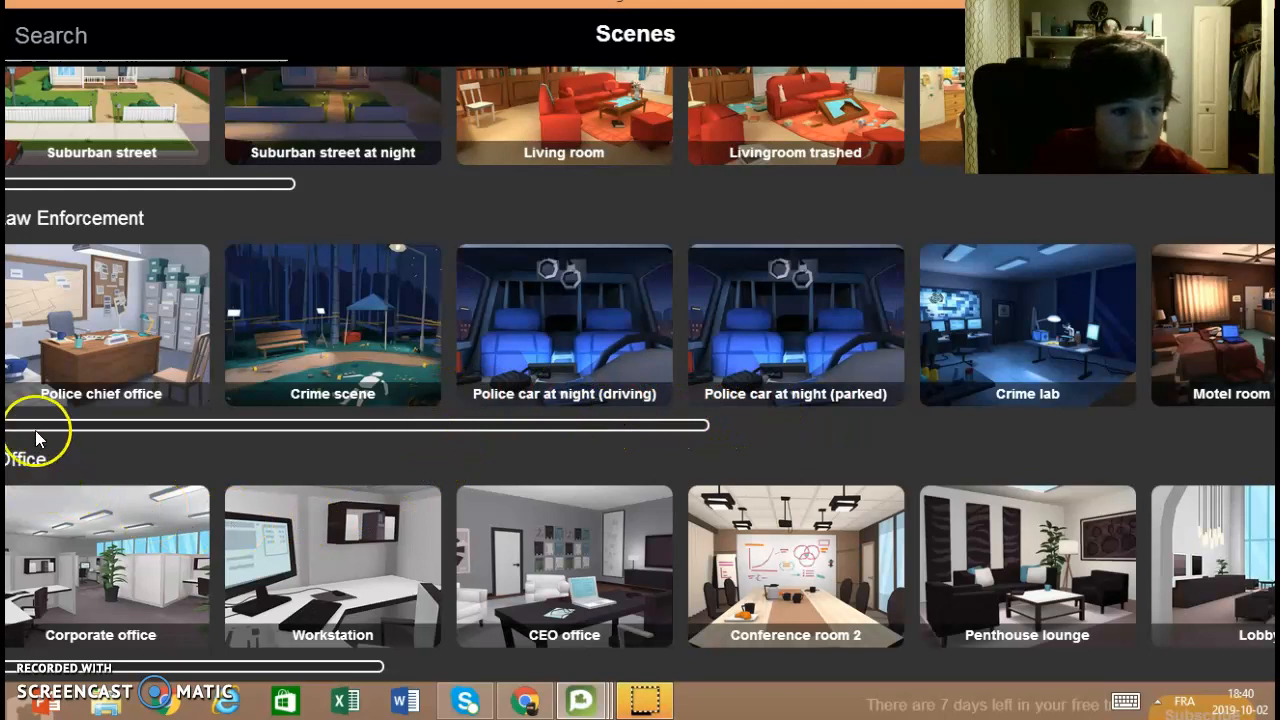
scroll(40, 410, "down", 10)
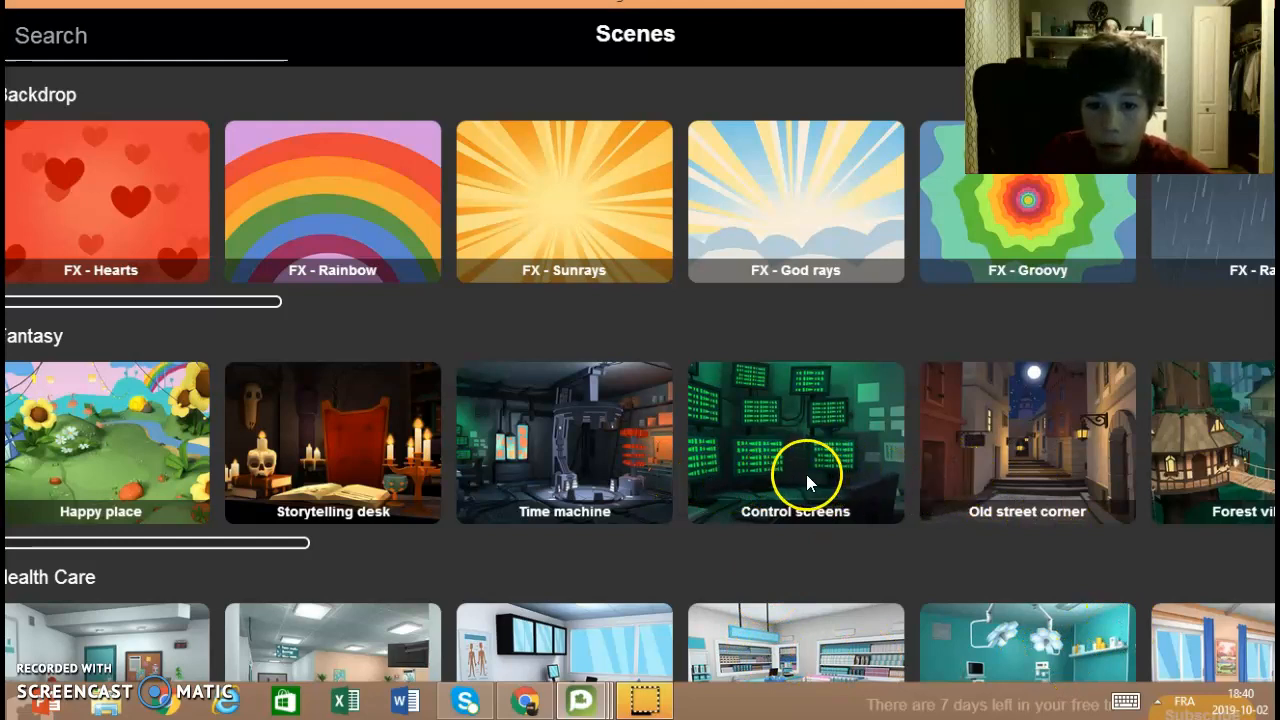
left_click(607, 448)
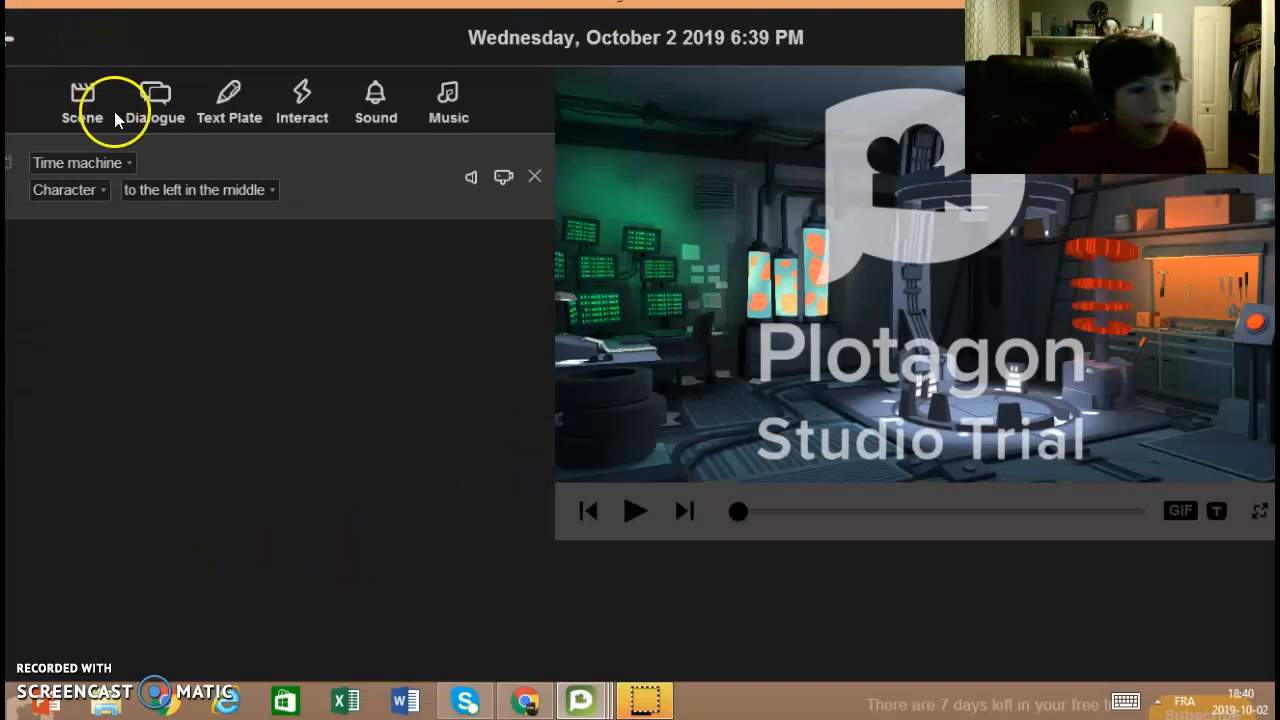
Add the dinausore as the scene's first character and place it in the time machine.
left_click(86, 188)
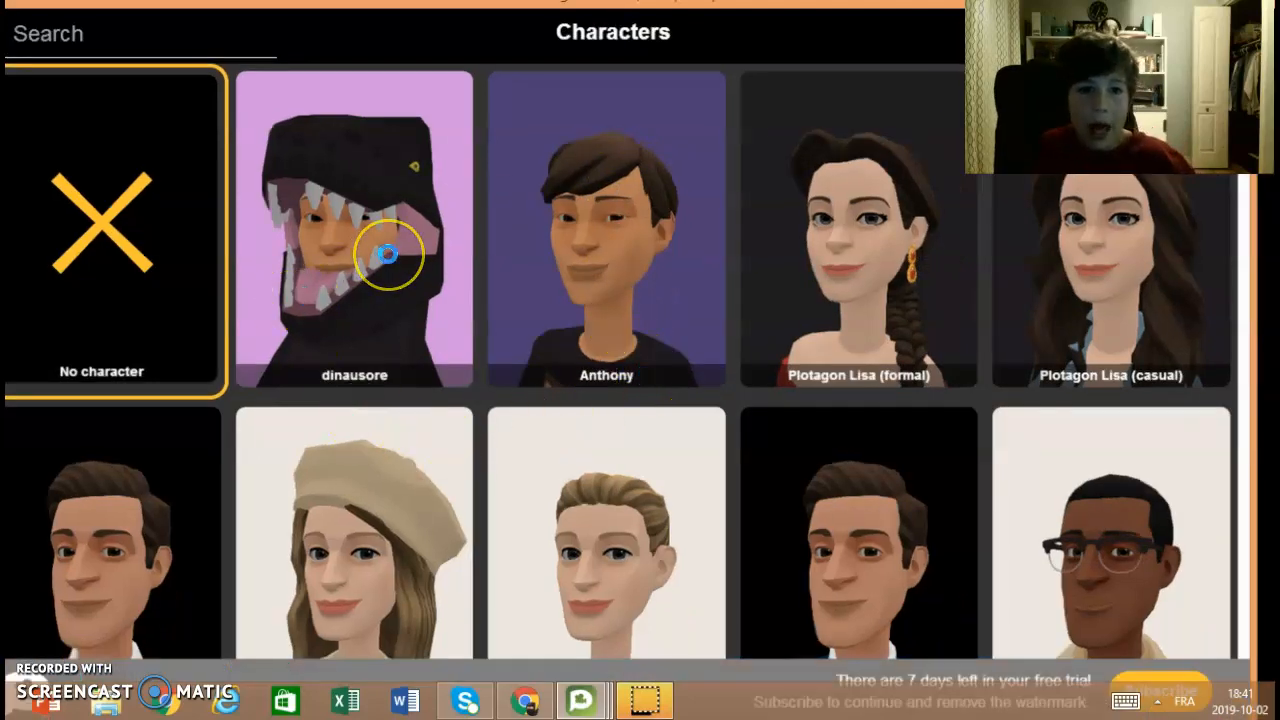
left_click(388, 254)
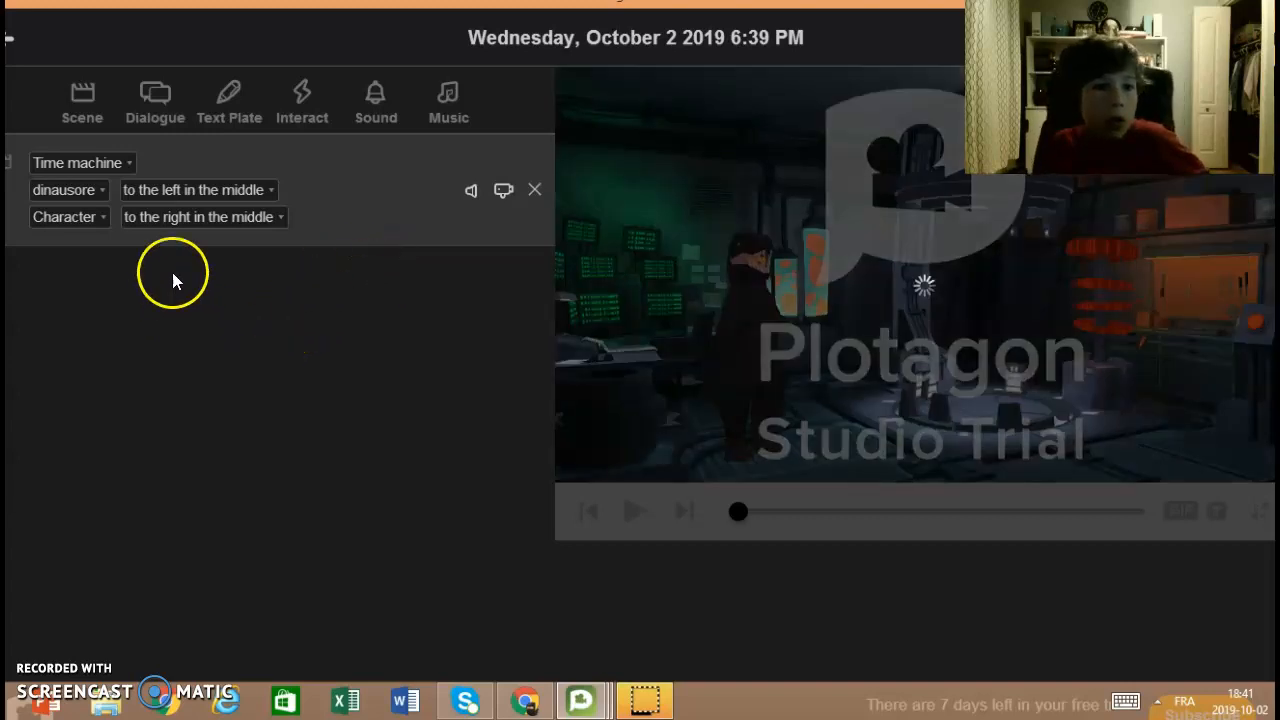
left_click(249, 186)
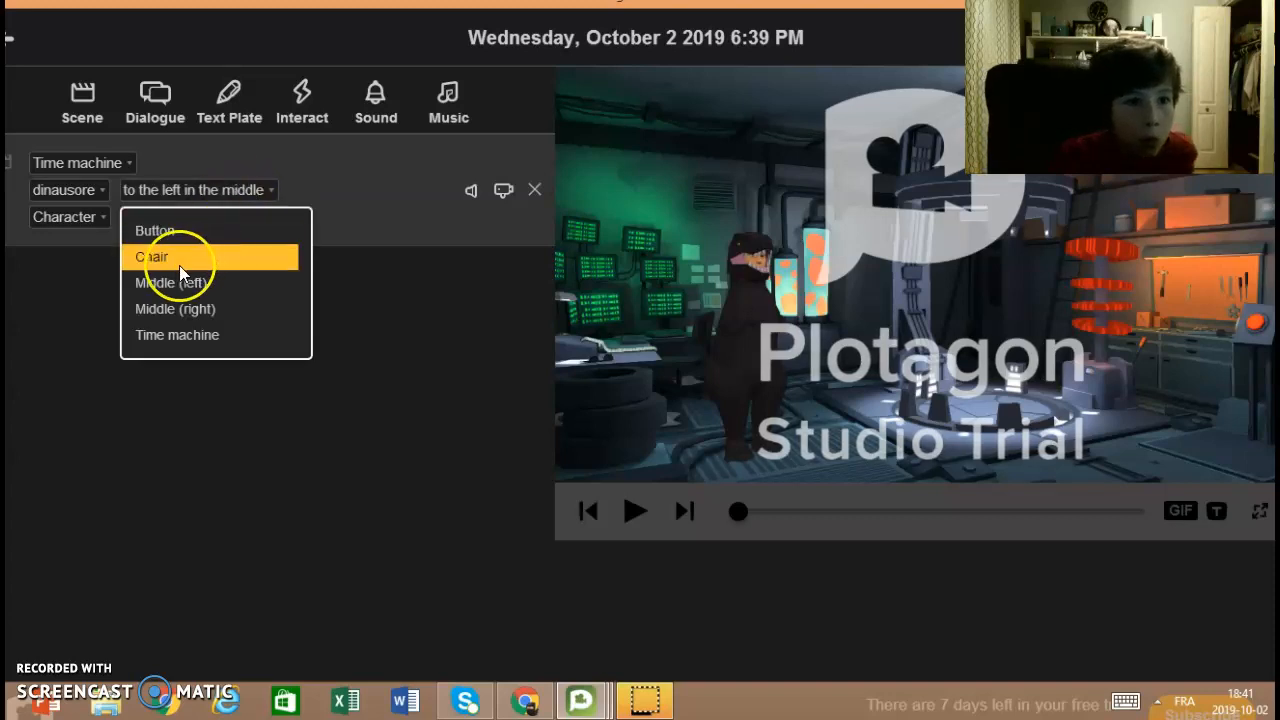
left_click(214, 330)
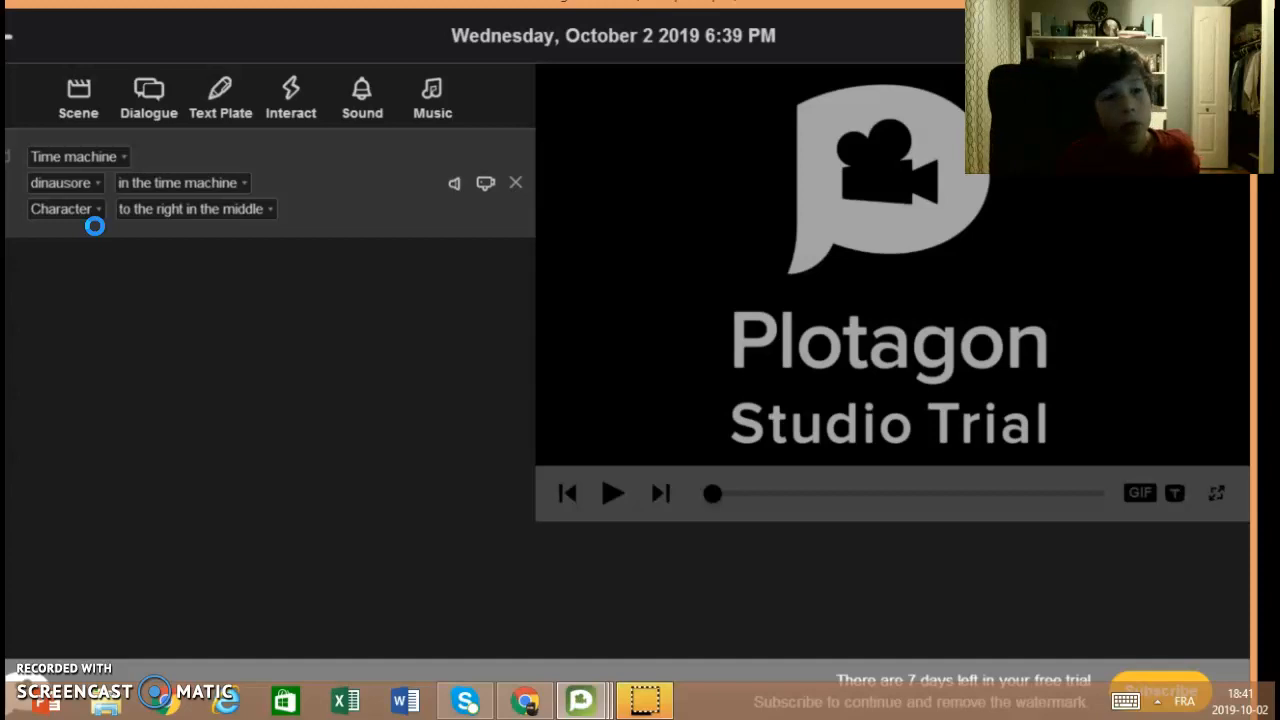
Add the dark-haired character in the black T-shirt as the second character and place him by the button.
left_click(52, 228)
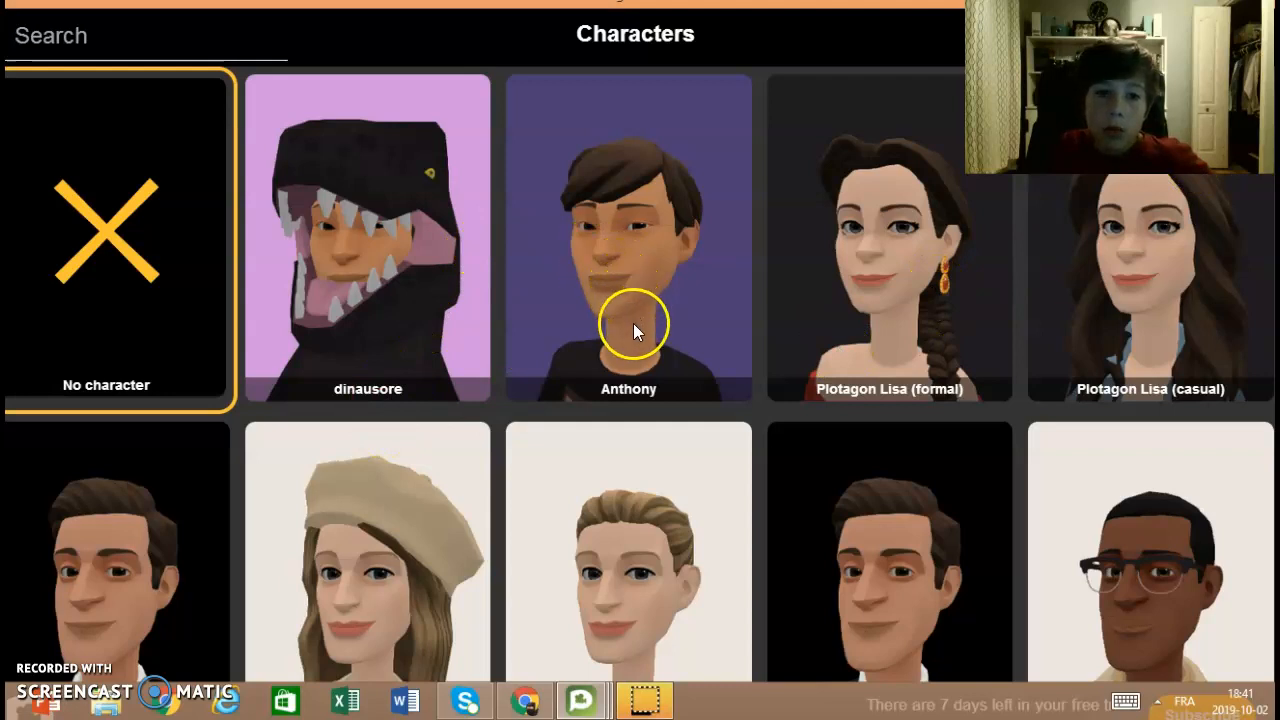
left_click(633, 393)
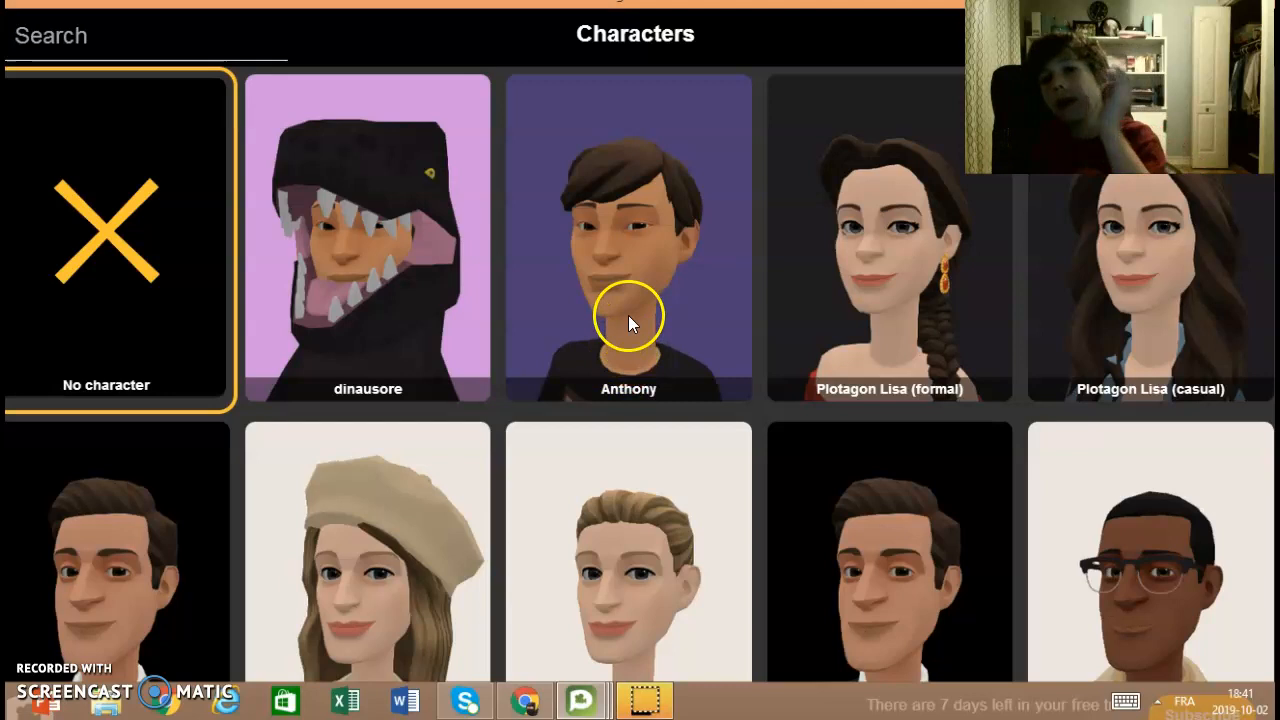
left_click(531, 285)
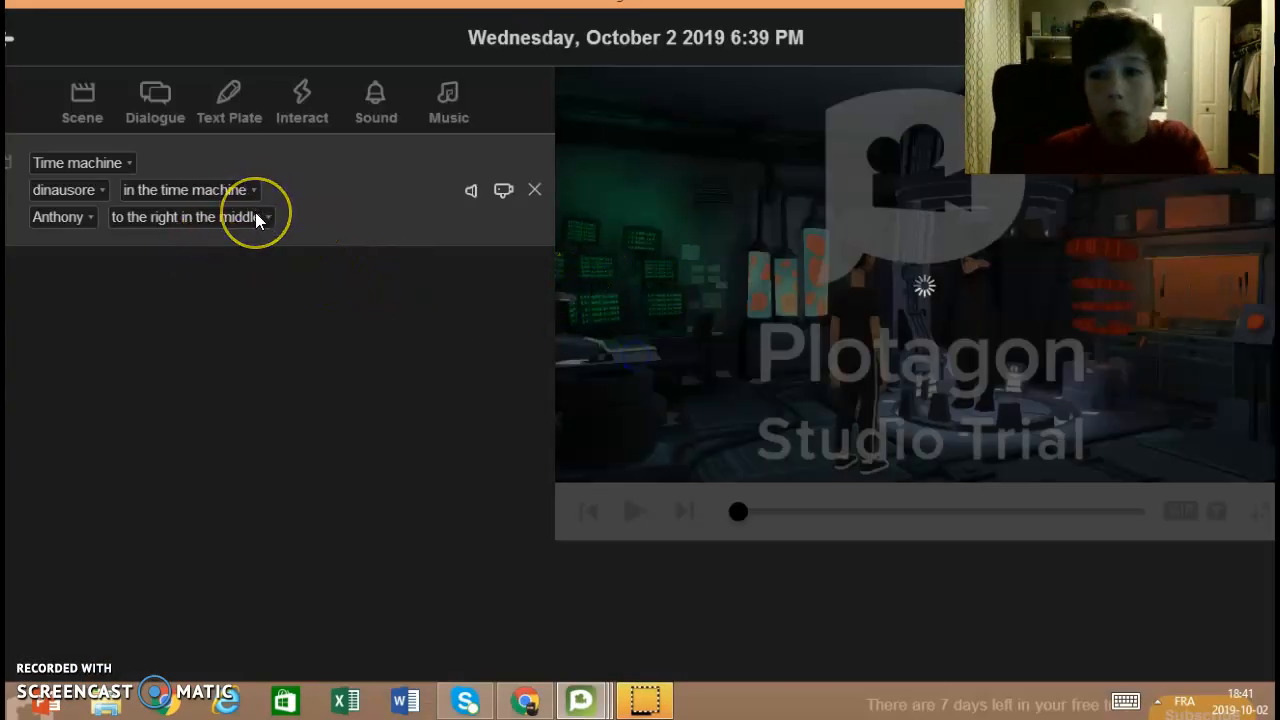
left_click(157, 189)
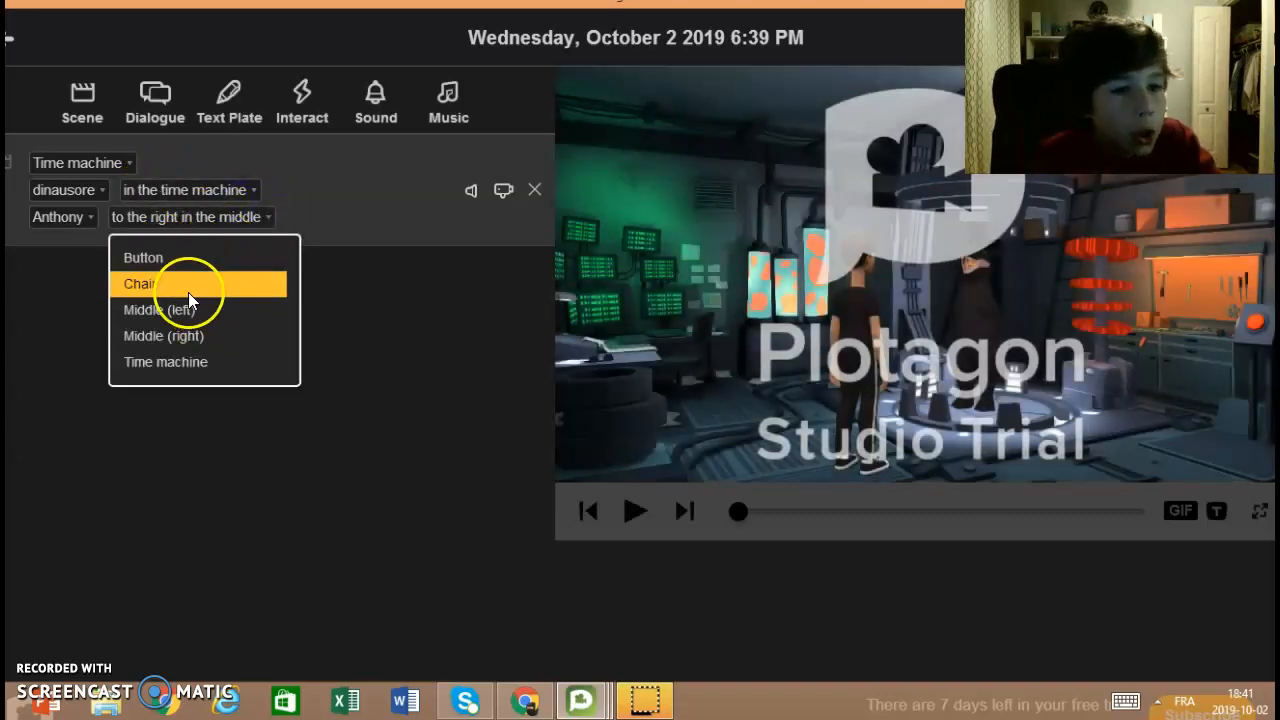
left_click(188, 292)
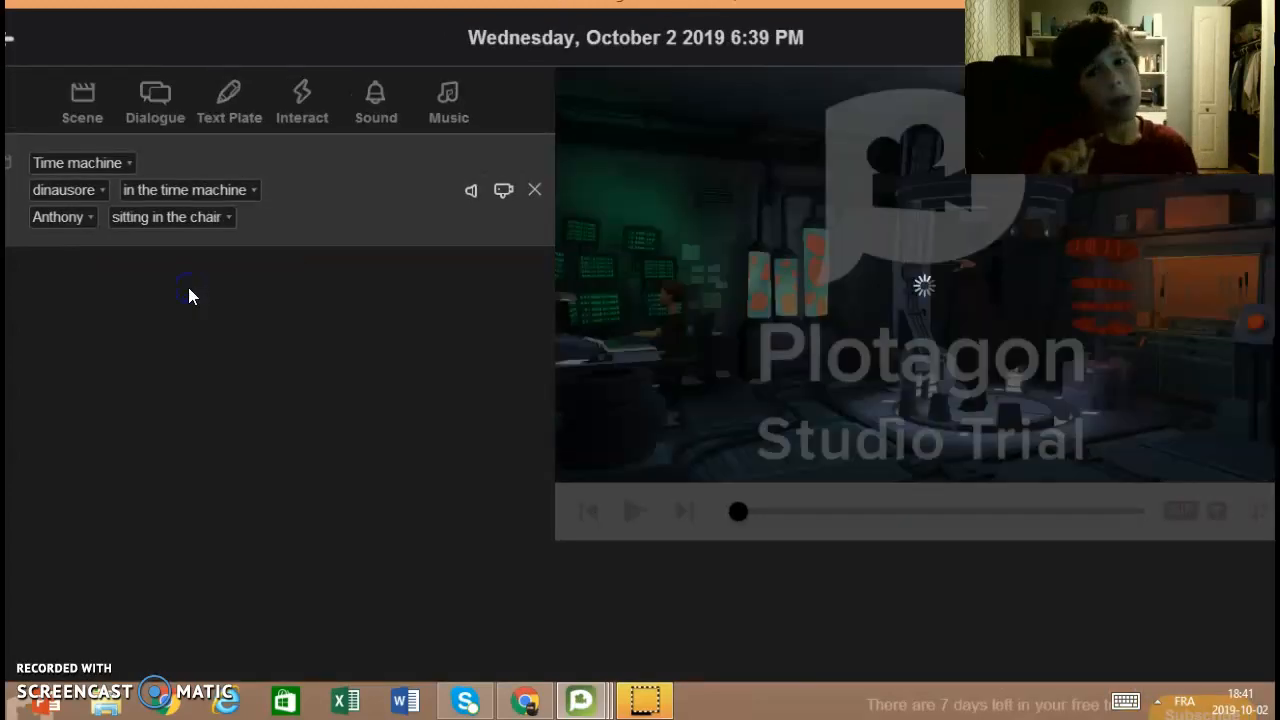
left_click(170, 220)
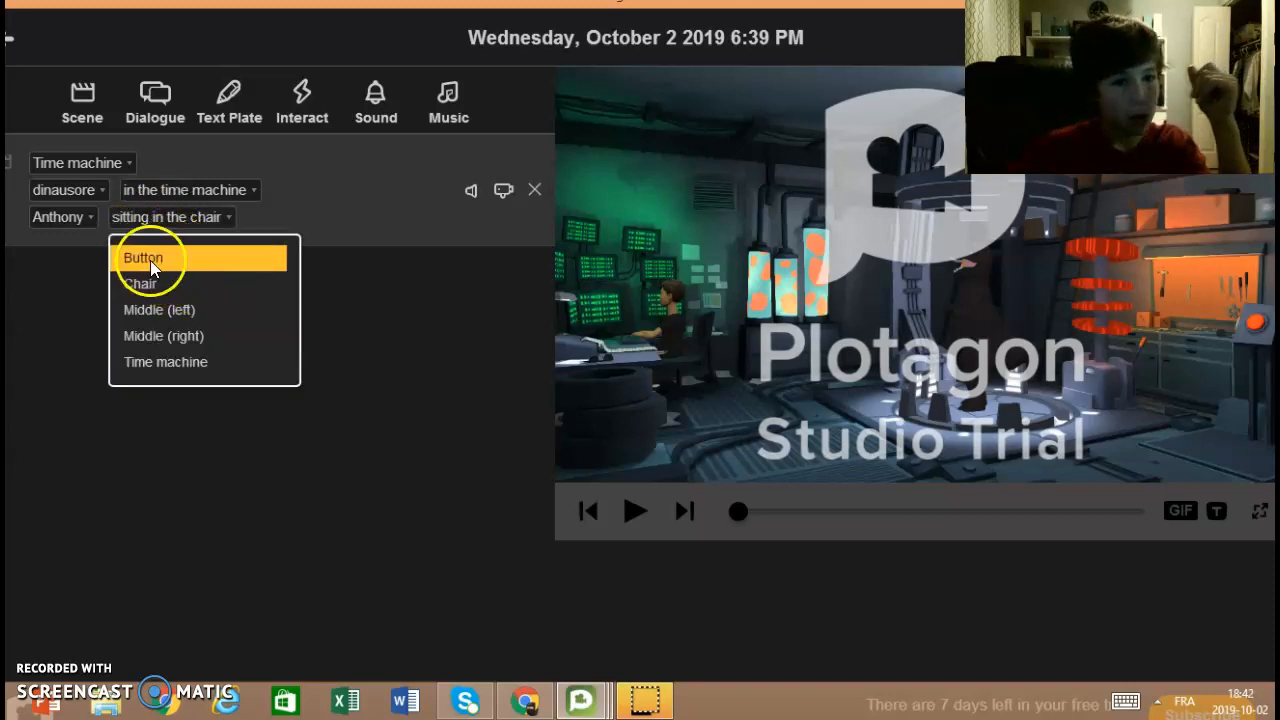
left_click(150, 260)
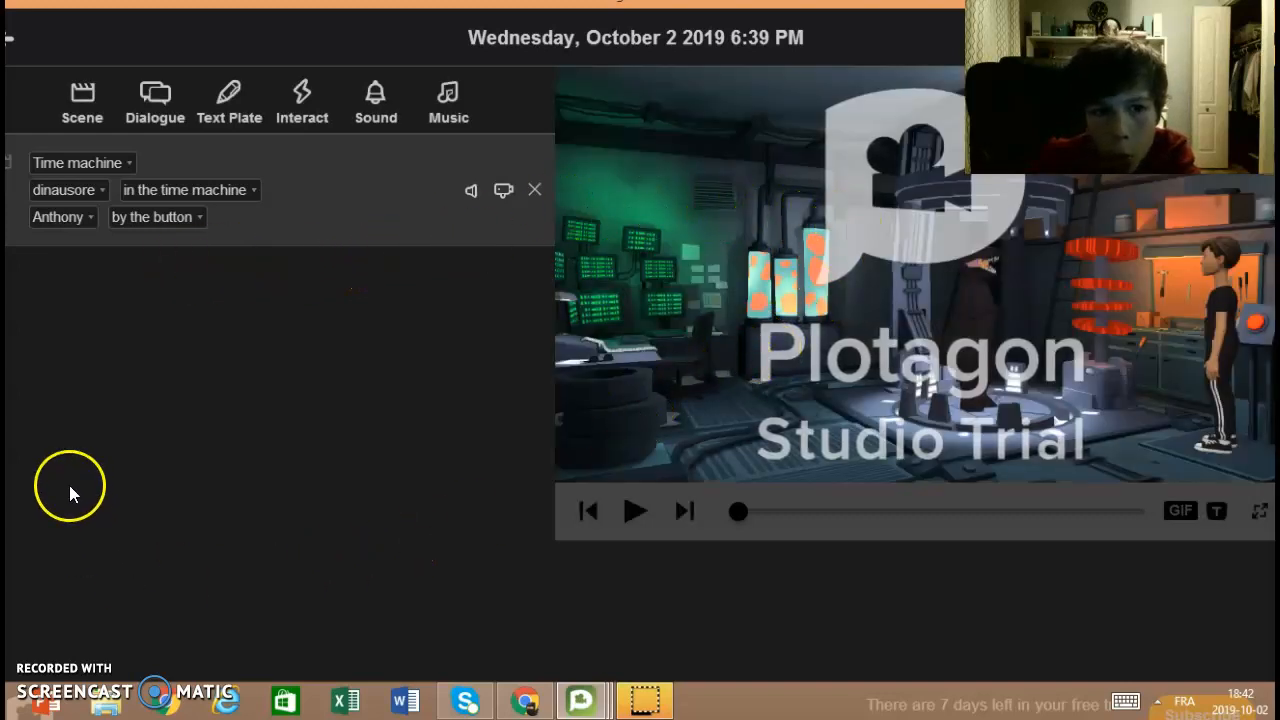
Add a dialogue line after the scene and assign it to the dark-haired character standing by the button.
left_click(471, 190)
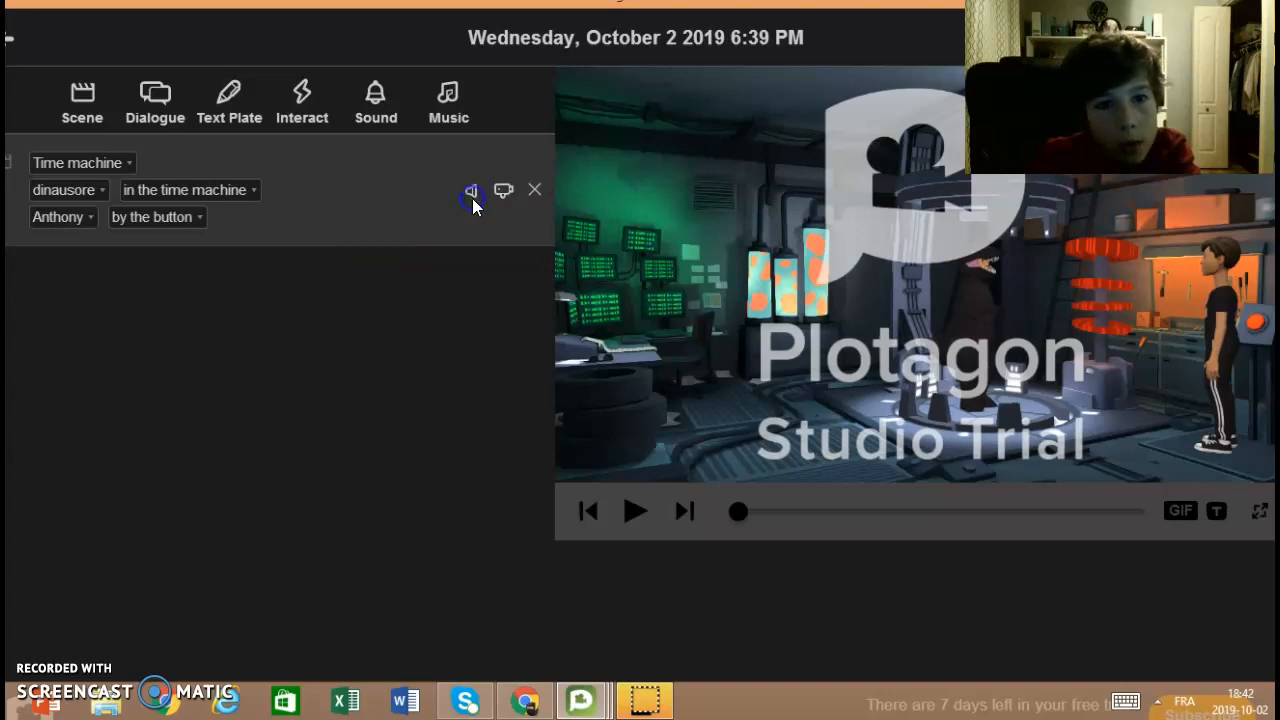
left_click(156, 95)
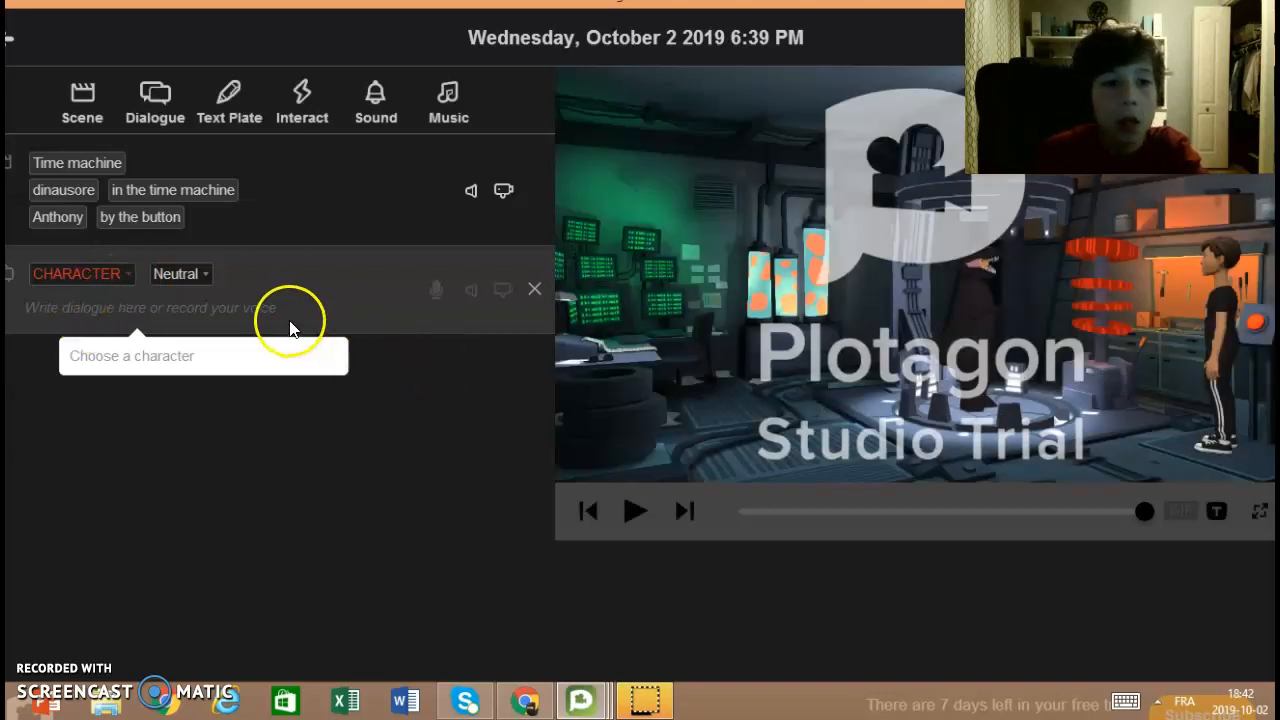
left_click(110, 272)
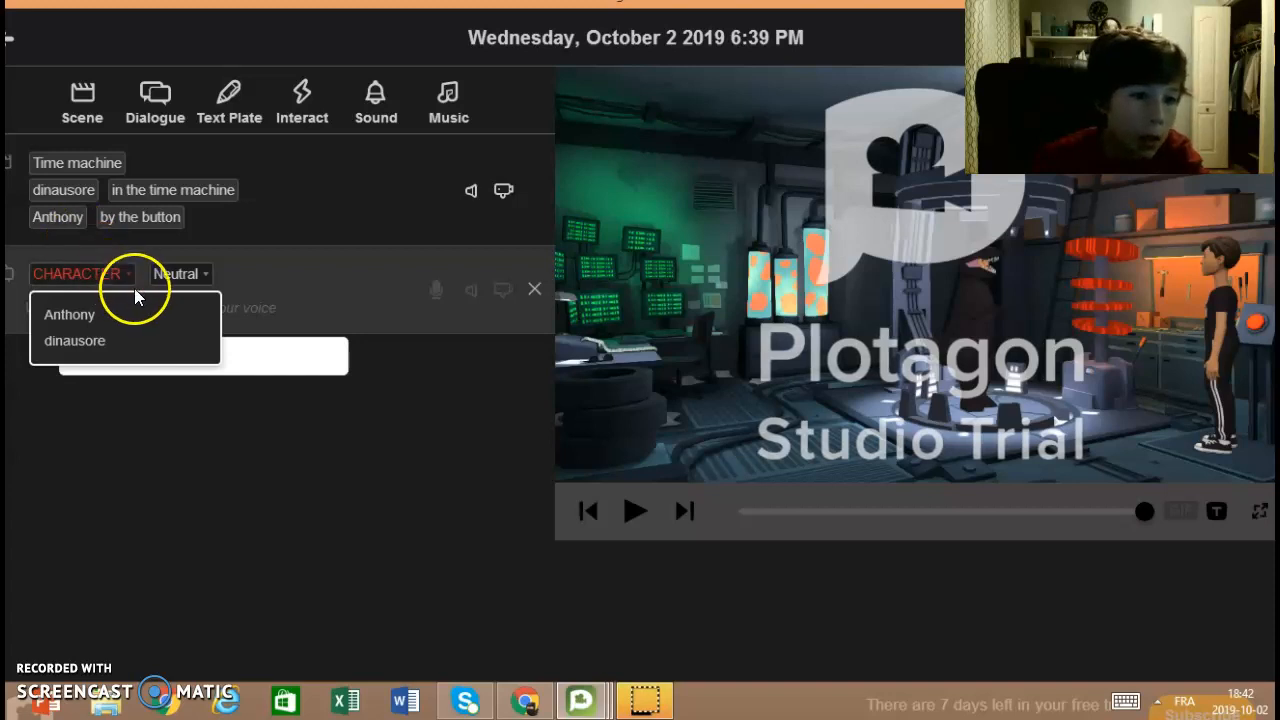
left_click(107, 318)
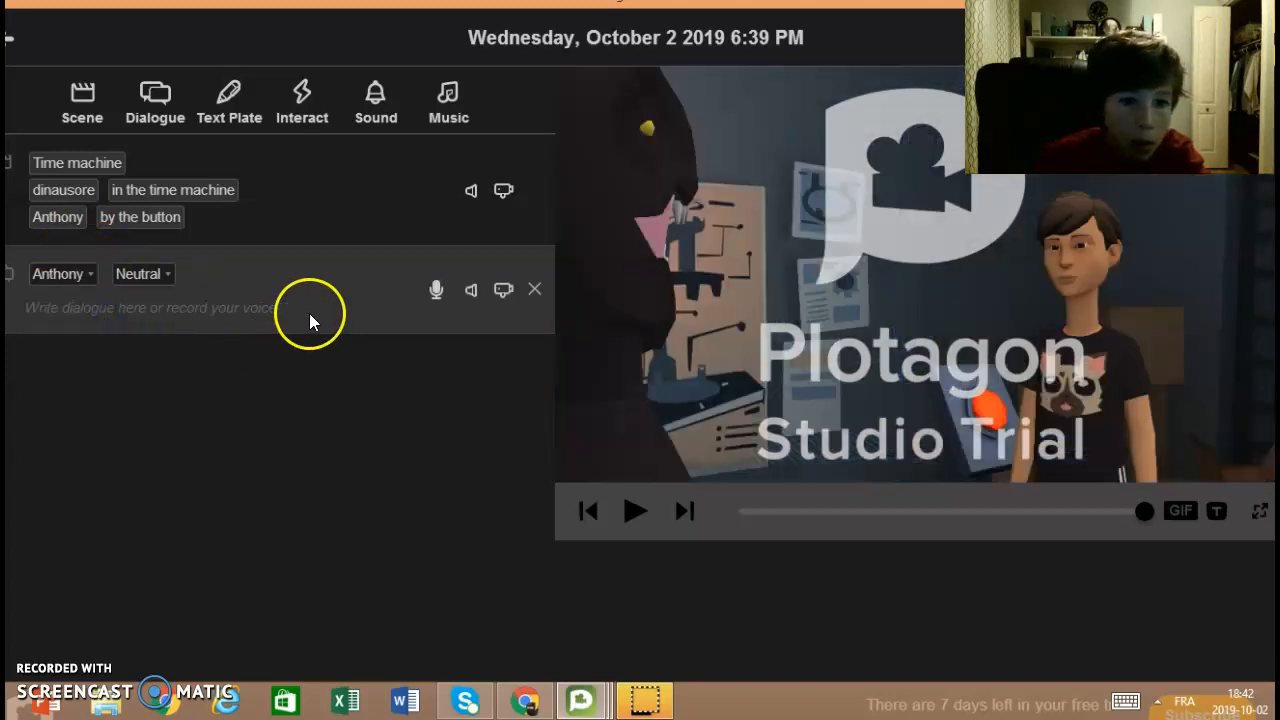
Record a voice clip for the first dialogue line, play it back and accept the recording.
left_click(435, 290)
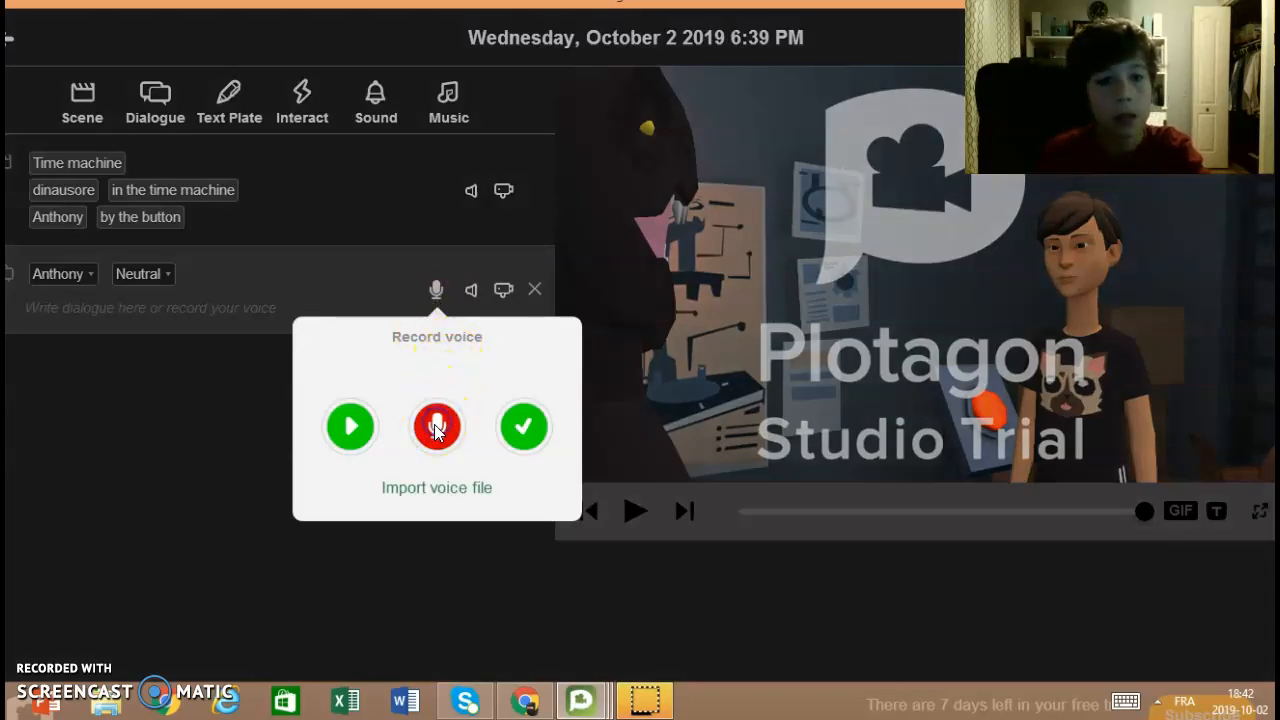
left_click(436, 427)
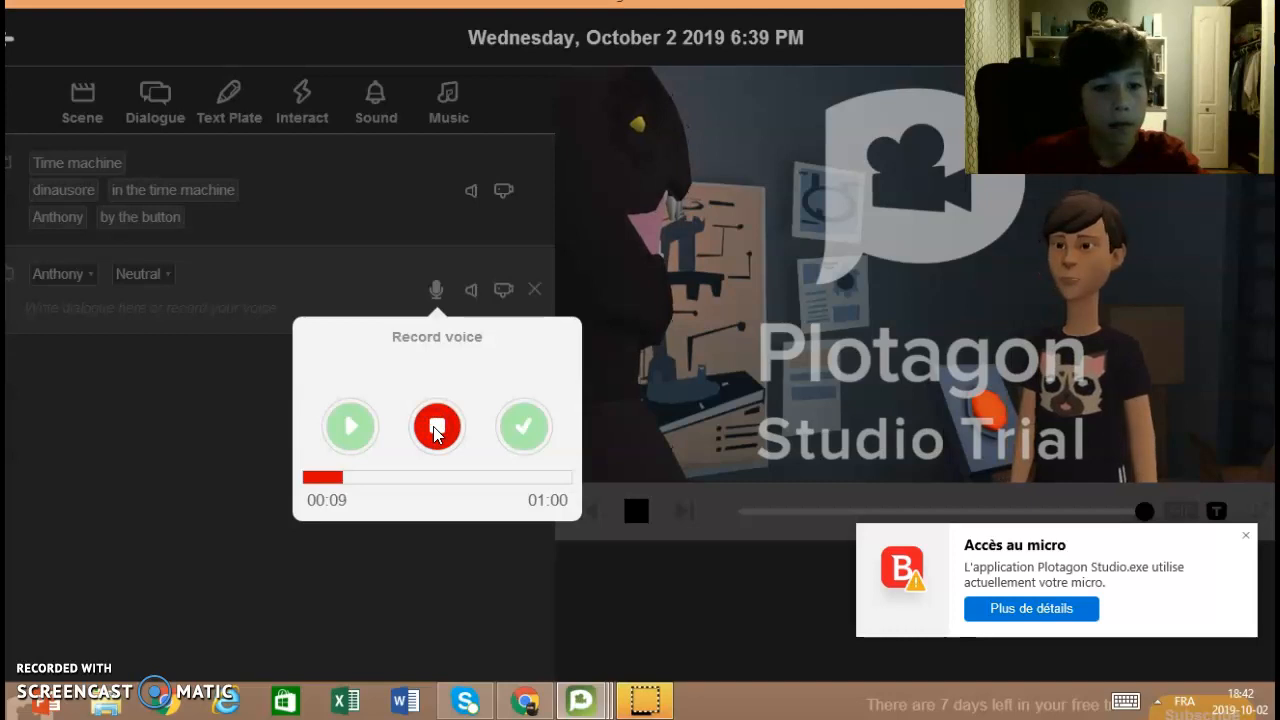
left_click(436, 429)
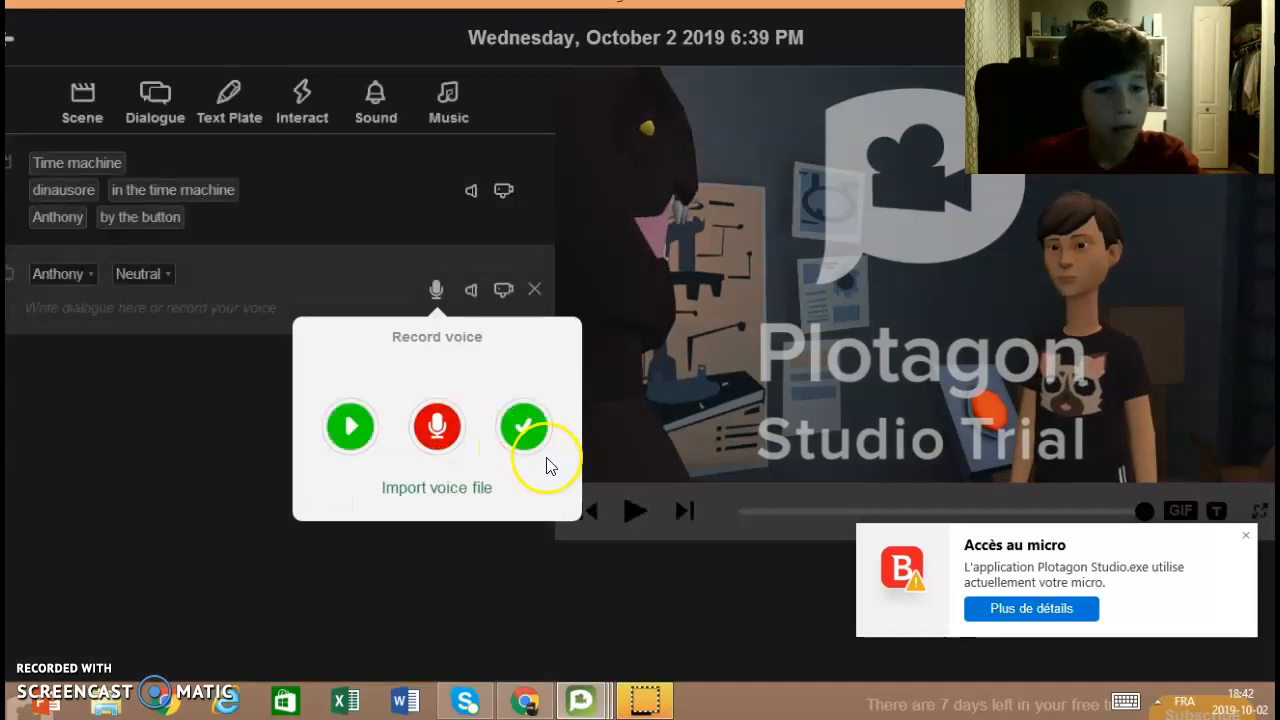
left_click(1246, 535)
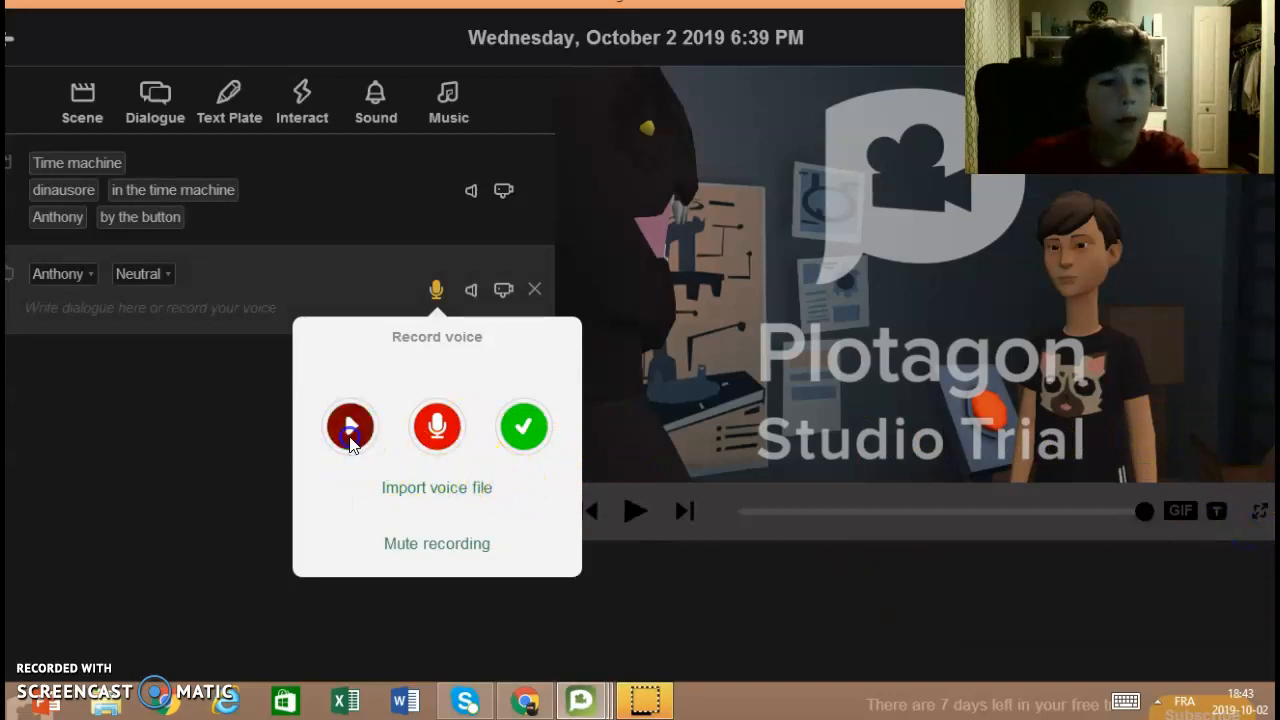
left_click(350, 427)
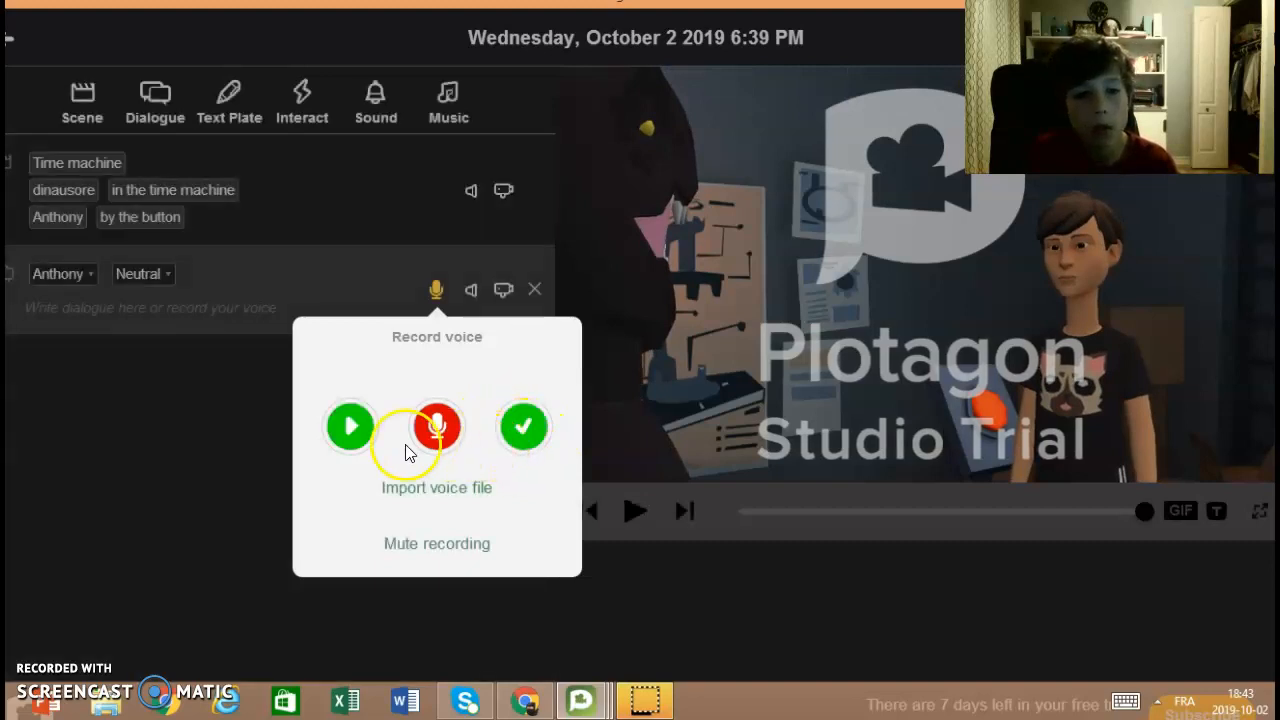
left_click(538, 412)
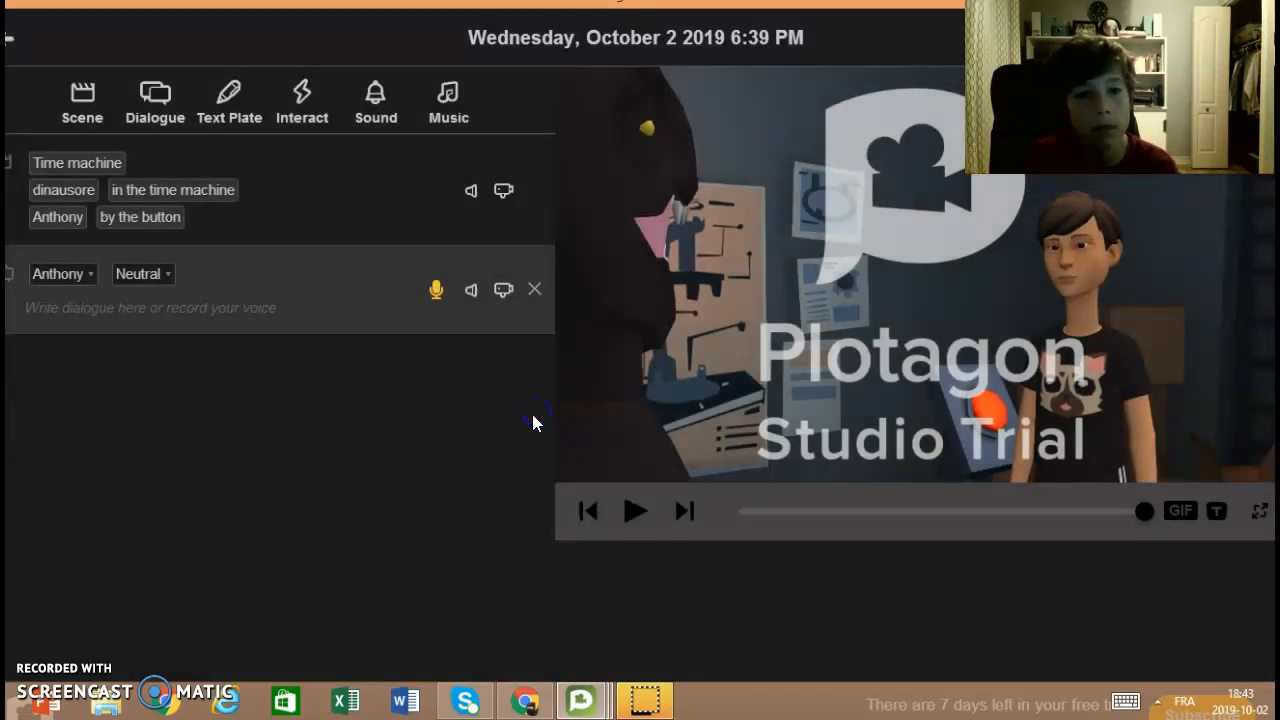
Add a second dialogue line, assign it to dinausore and set its expression to Crushing tiny heads.
left_click(161, 102)
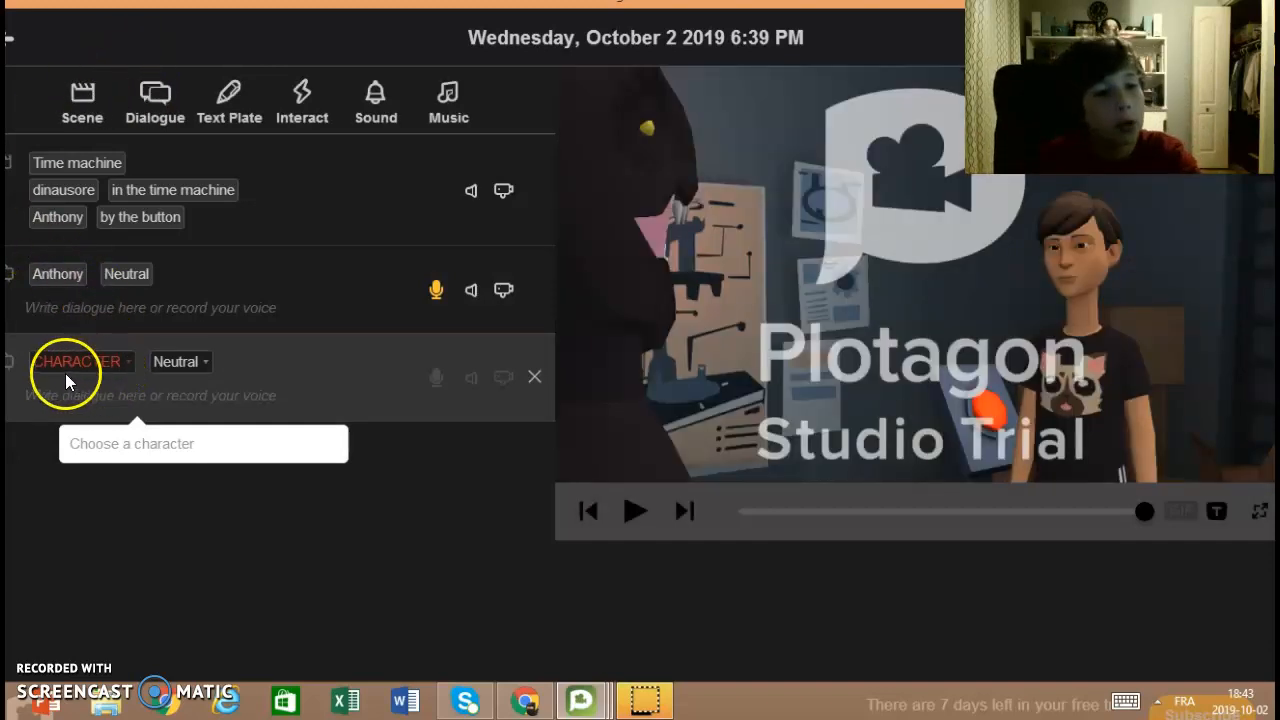
left_click(107, 366)
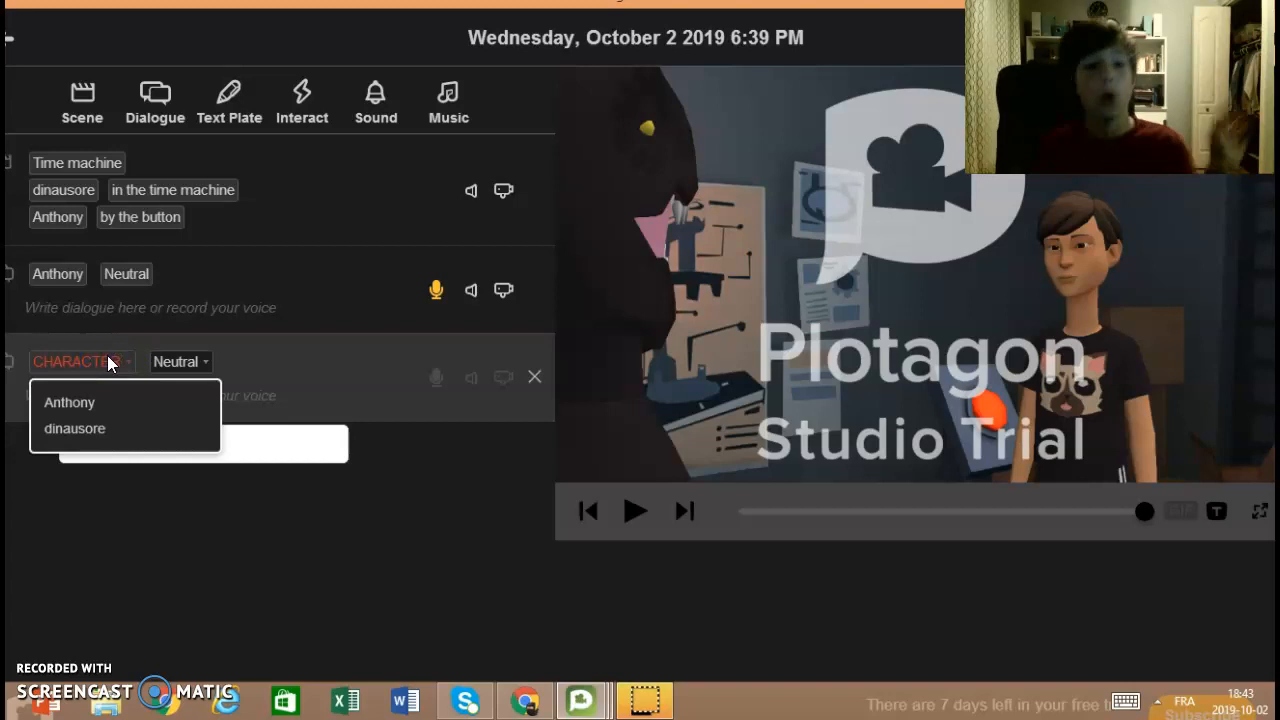
left_click(103, 423)
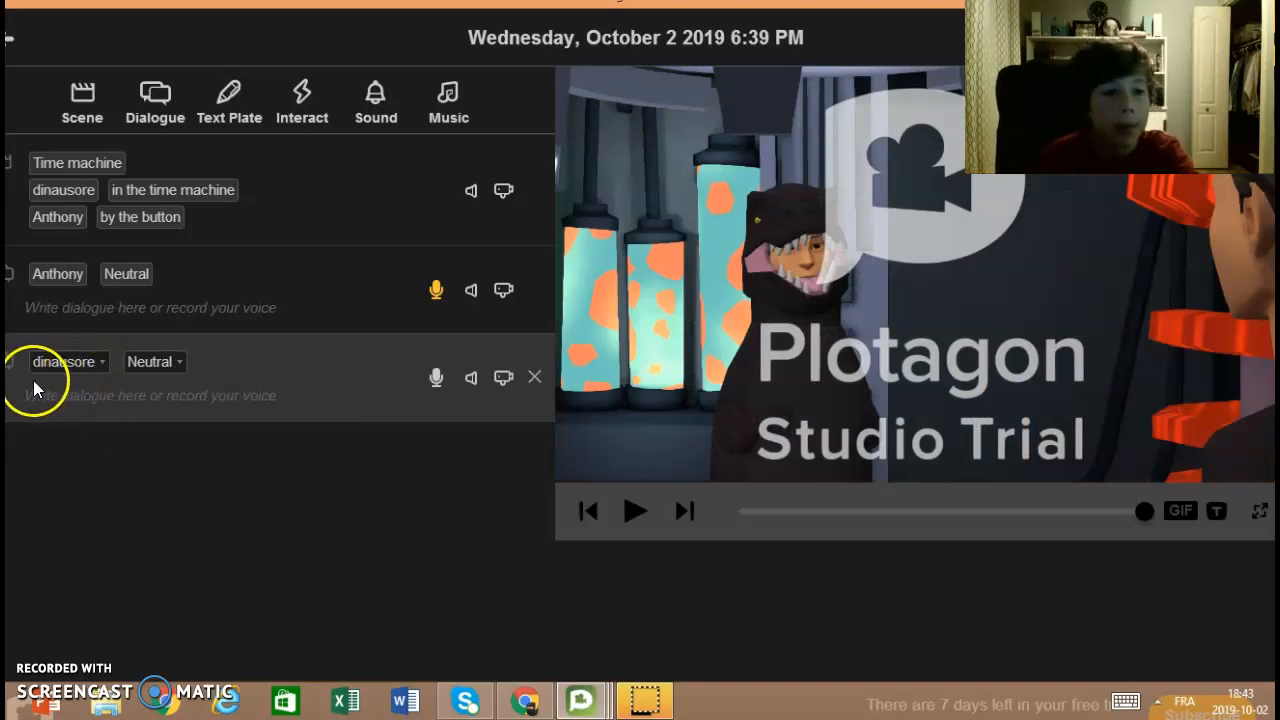
left_click(180, 361)
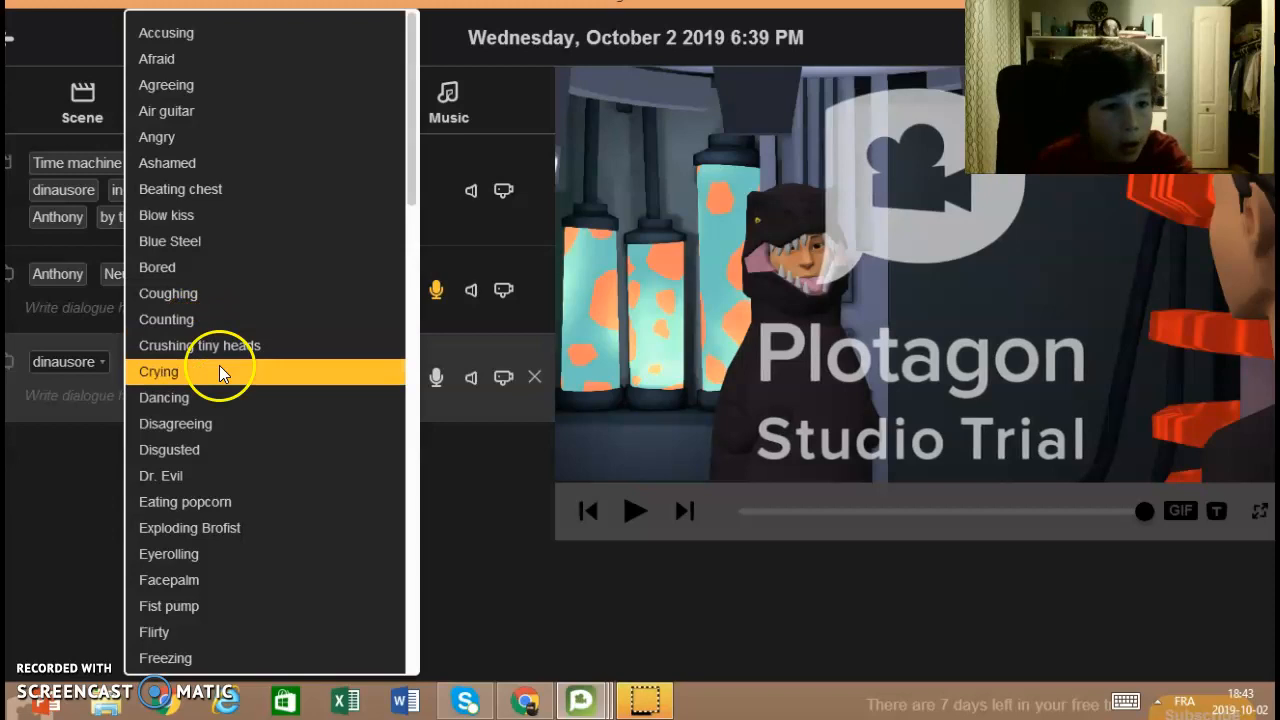
left_click(217, 349)
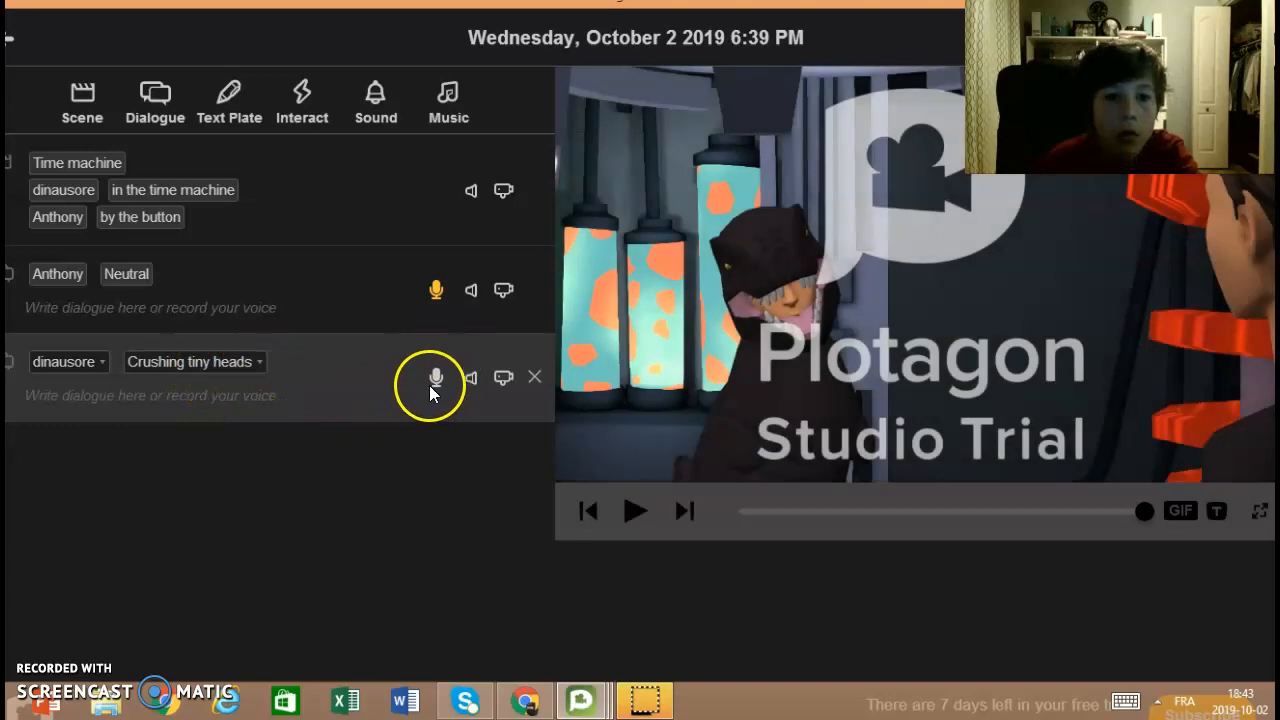
Record a voice clip for dinausore's Crushing tiny heads line and accept the recording.
left_click(433, 379)
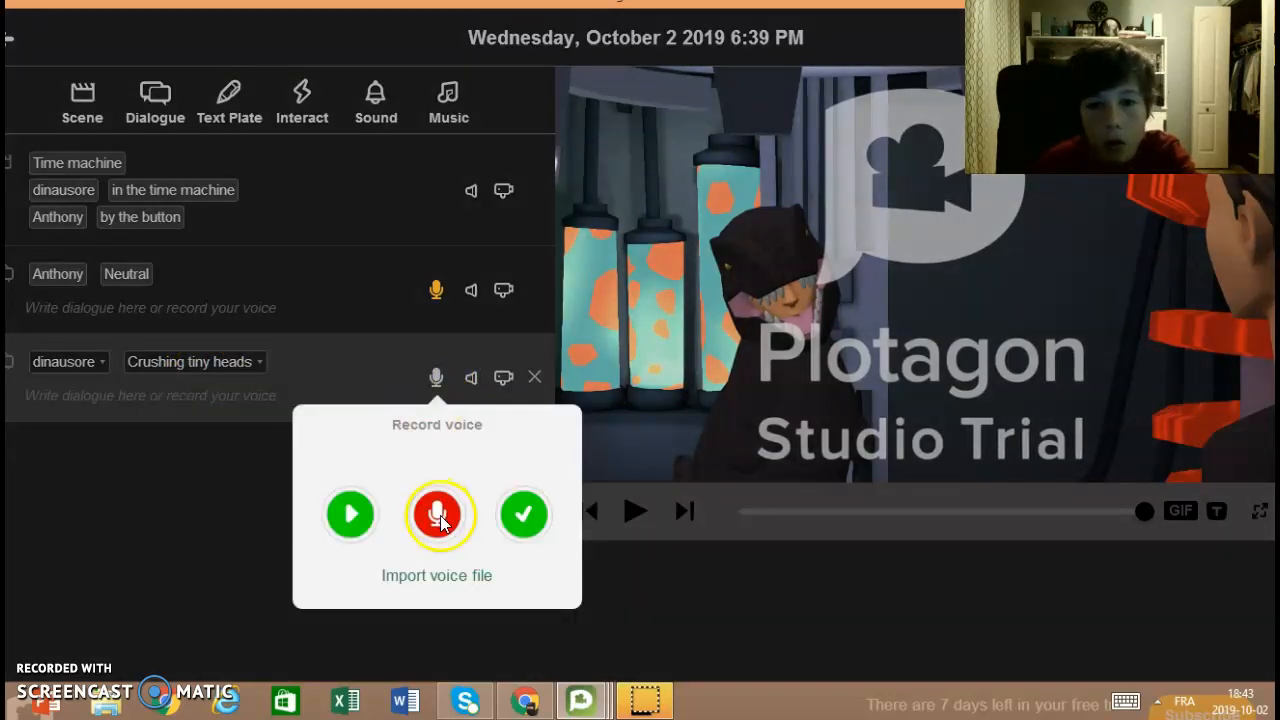
left_click(436, 515)
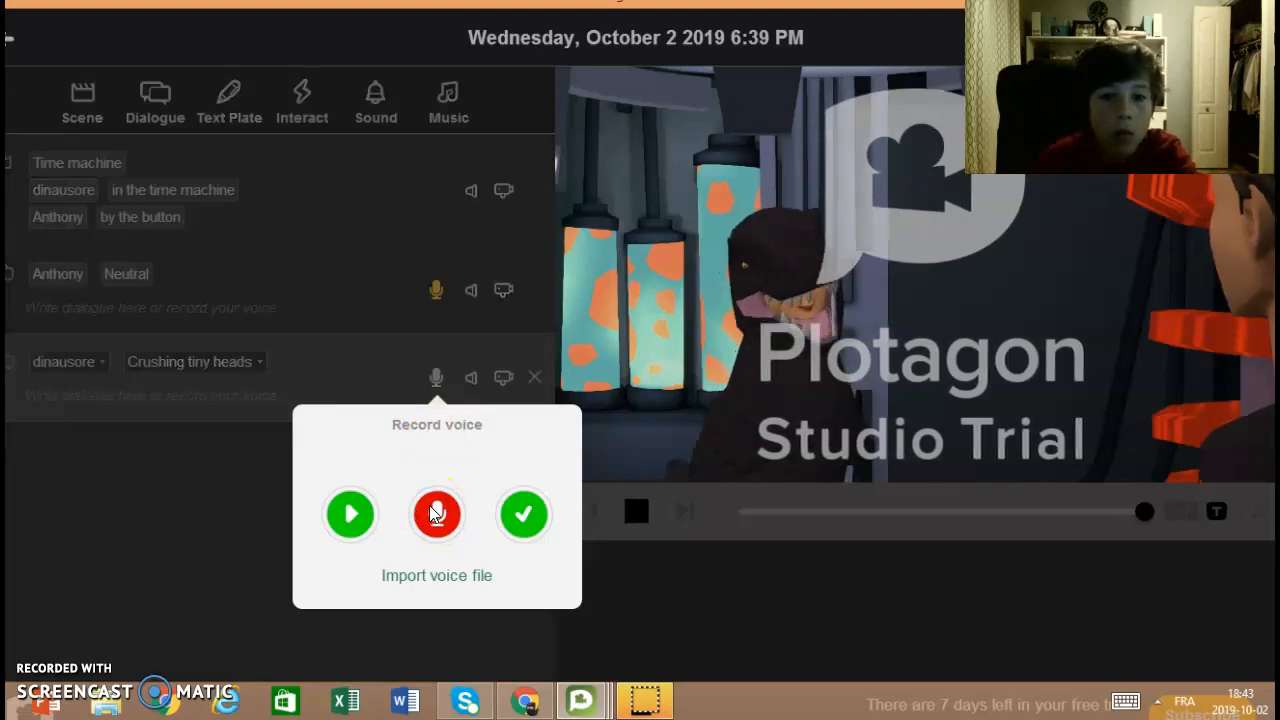
left_click(420, 509)
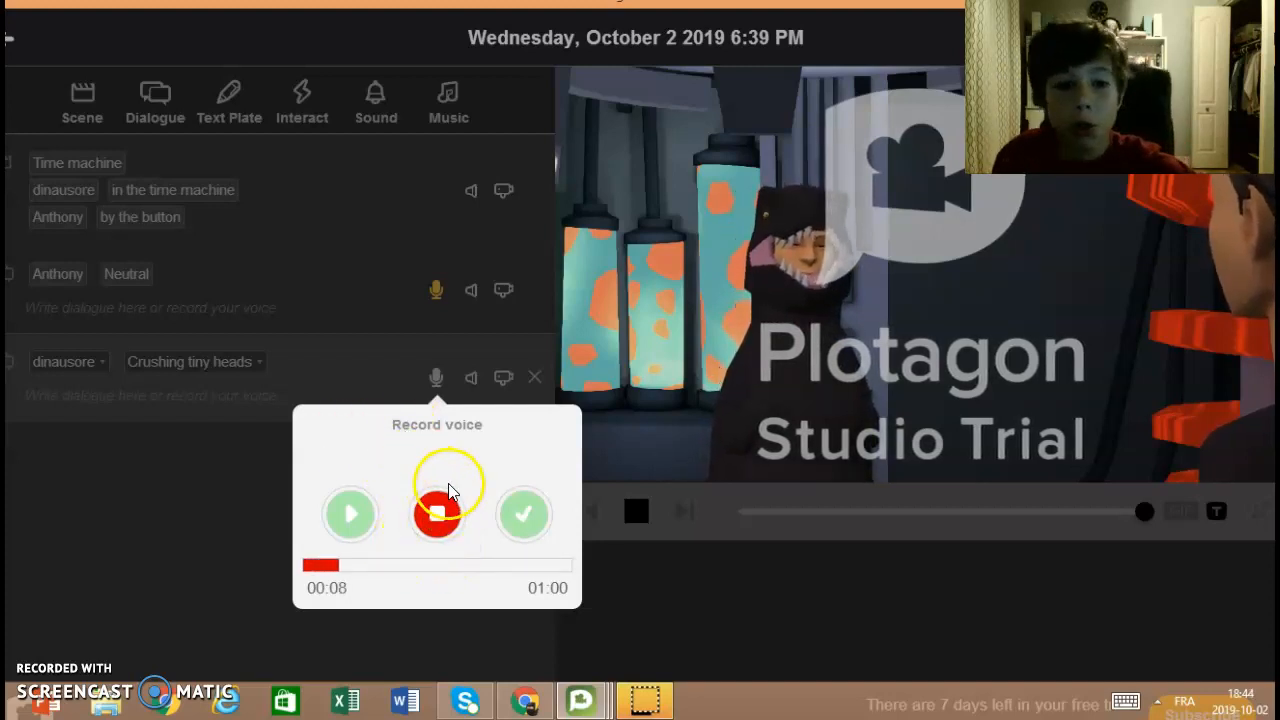
left_click(453, 497)
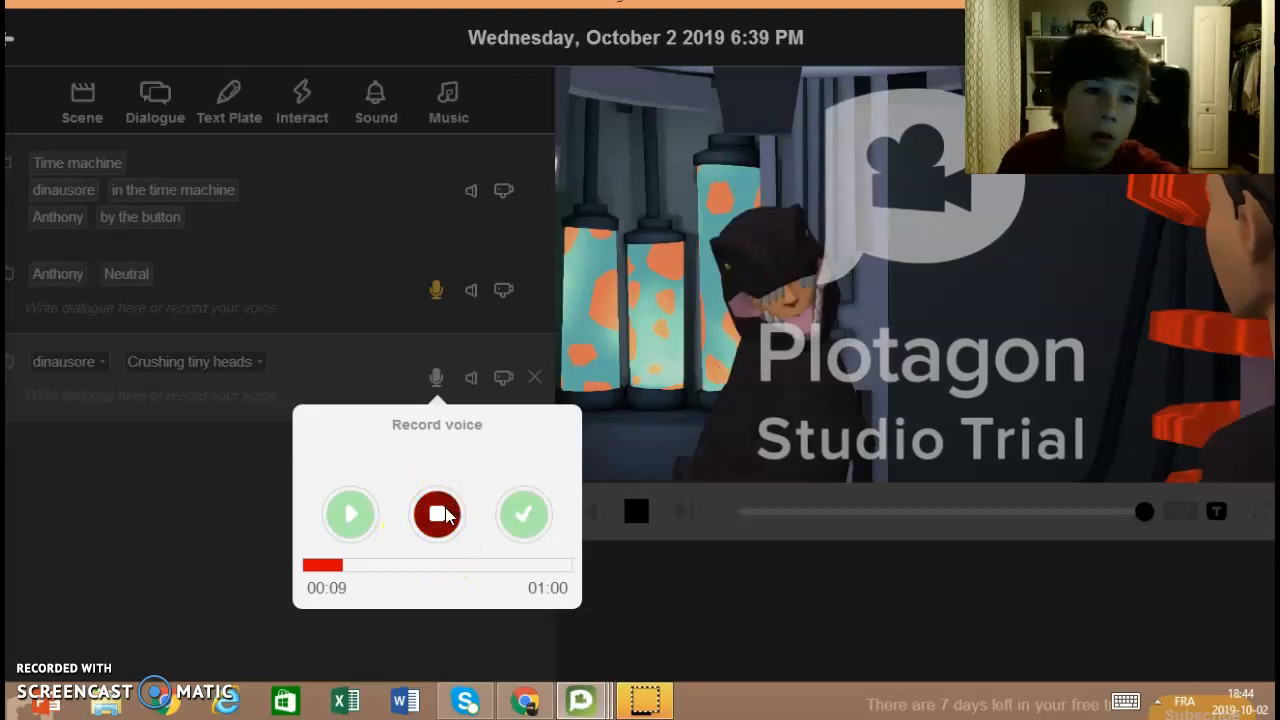
left_click(524, 514)
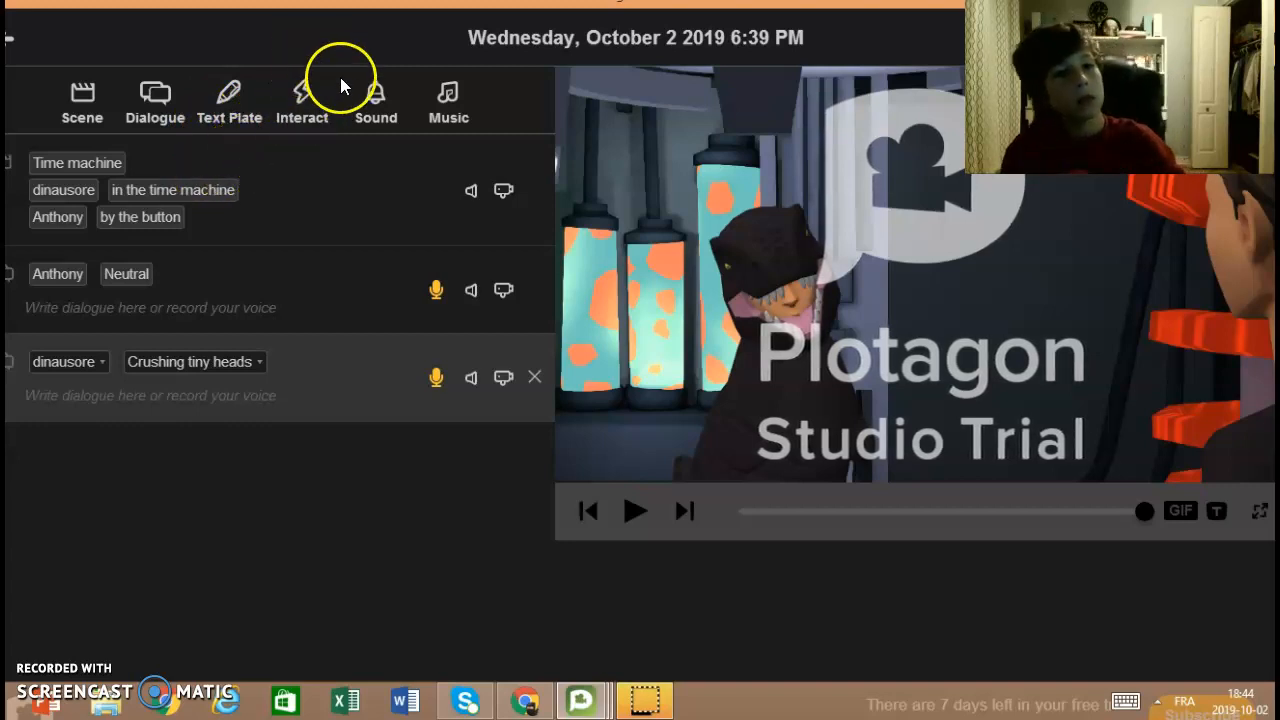
Add an interaction after dinausore's line in which the dark-haired character acts on dinausore with a Handshake.
left_click(300, 98)
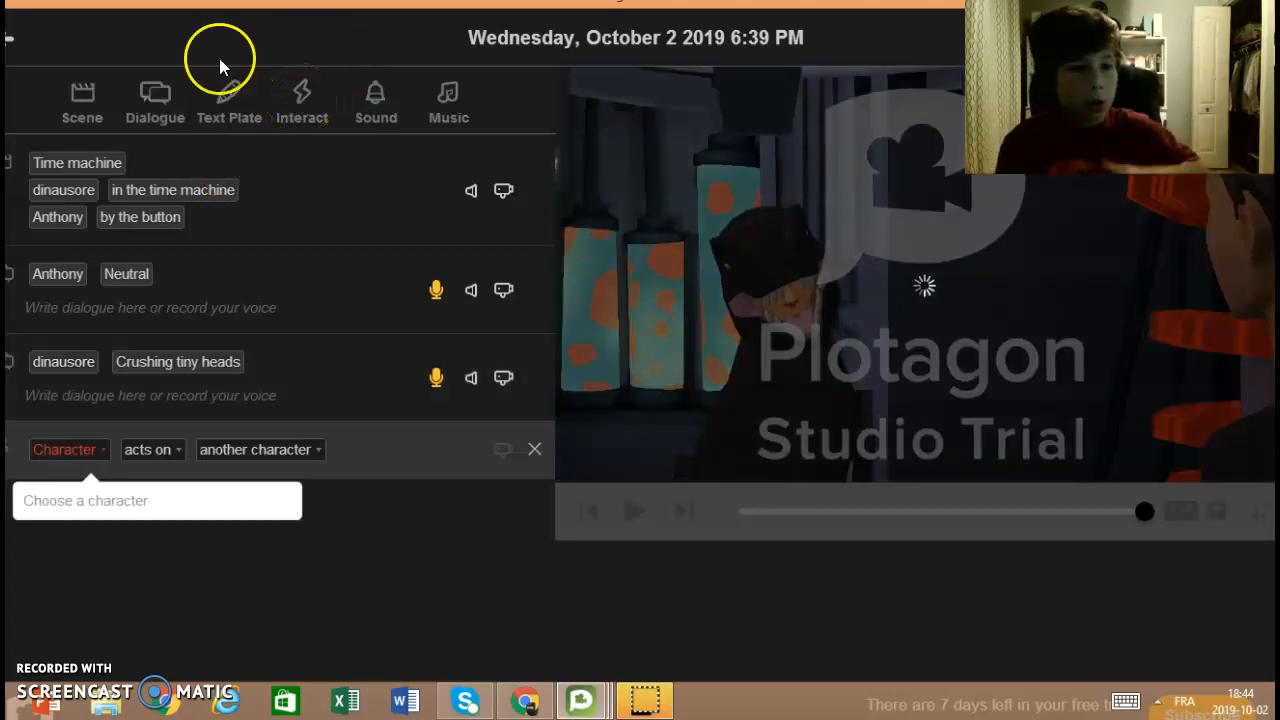
left_click(47, 450)
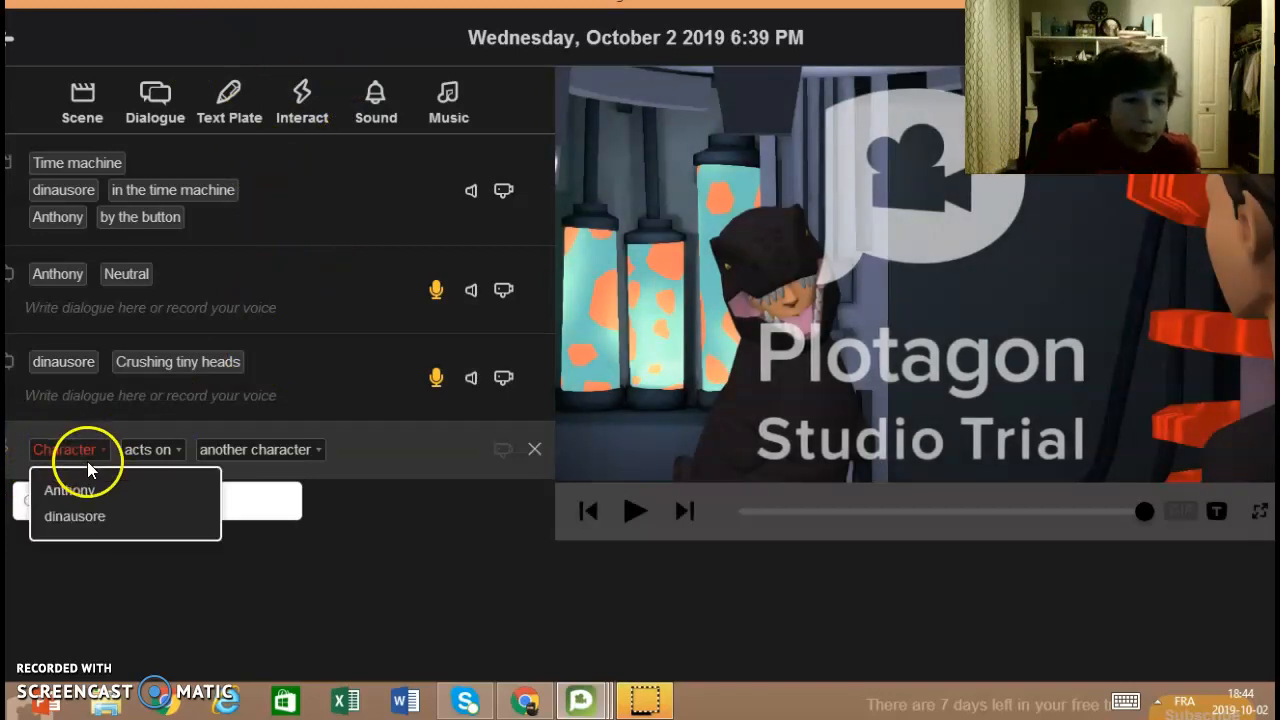
left_click(98, 491)
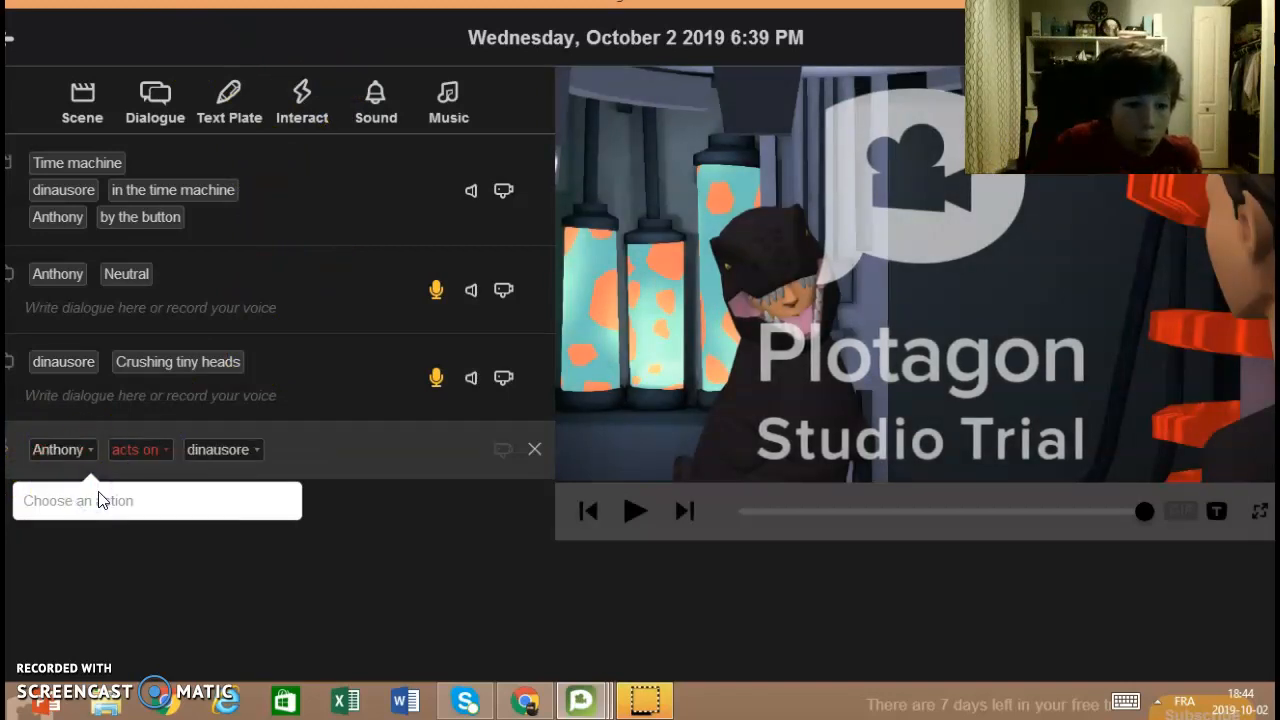
left_click(133, 430)
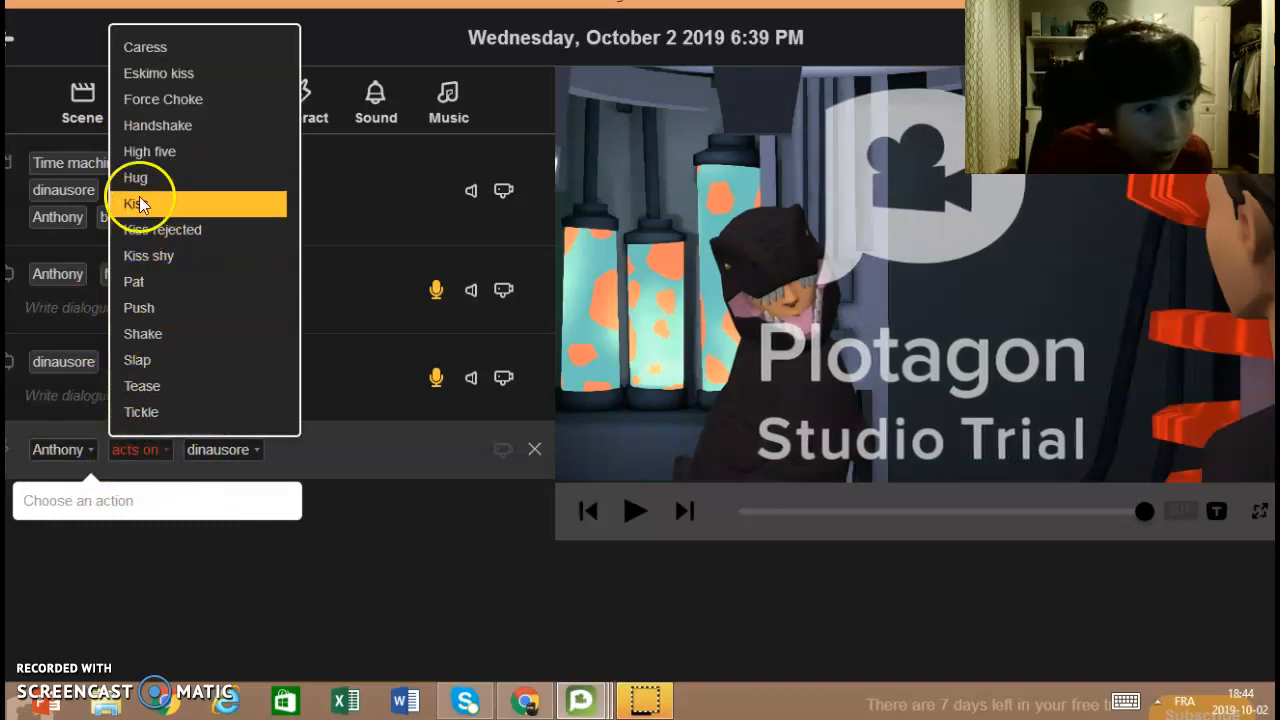
left_click(157, 130)
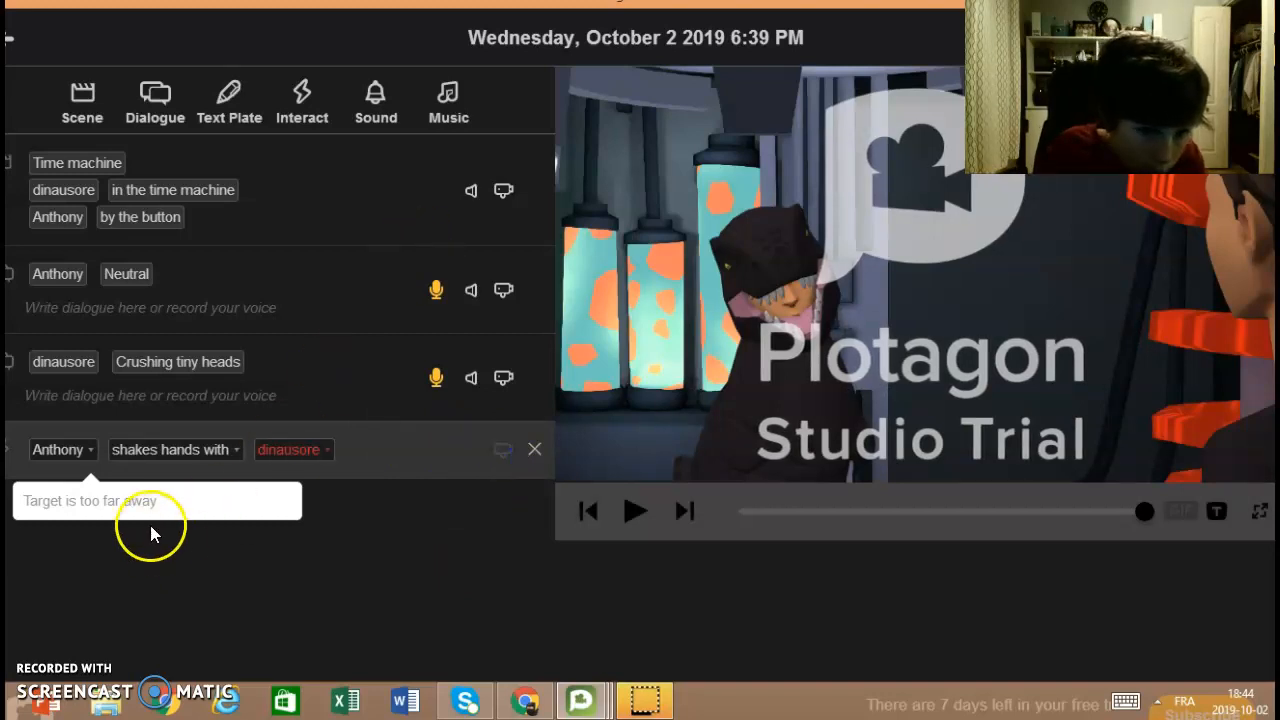
left_click(197, 455)
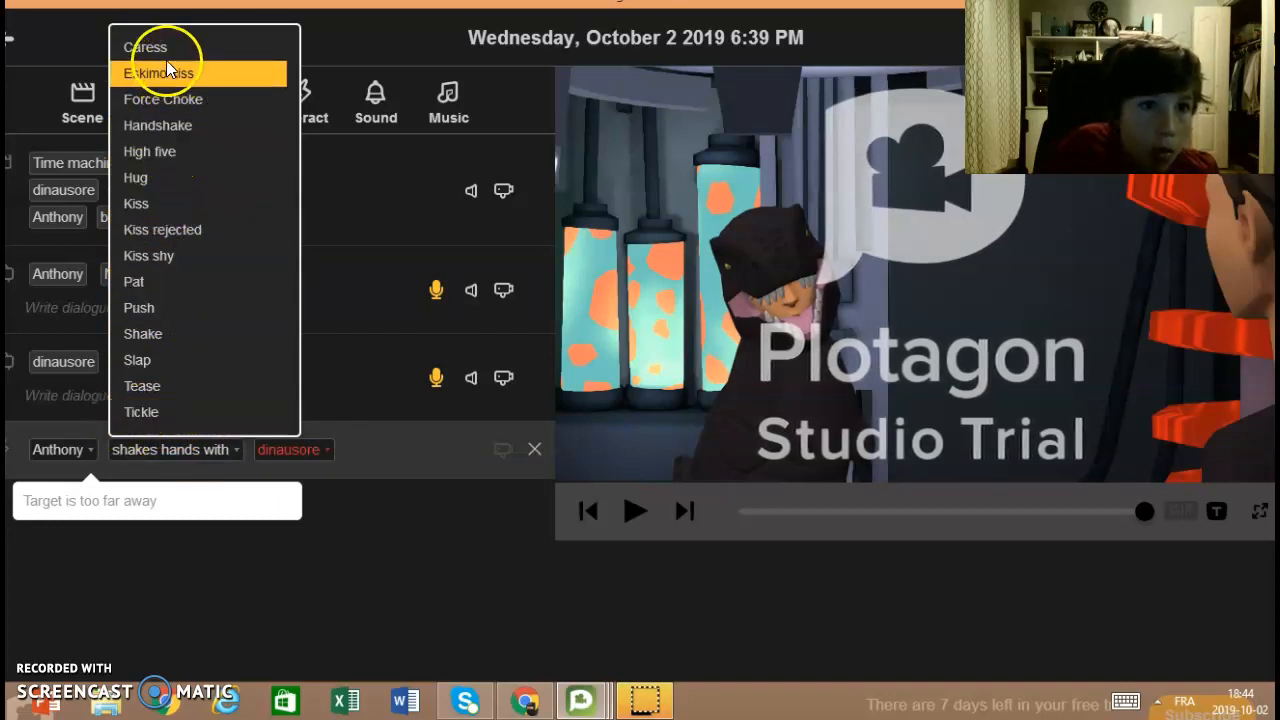
left_click(199, 144)
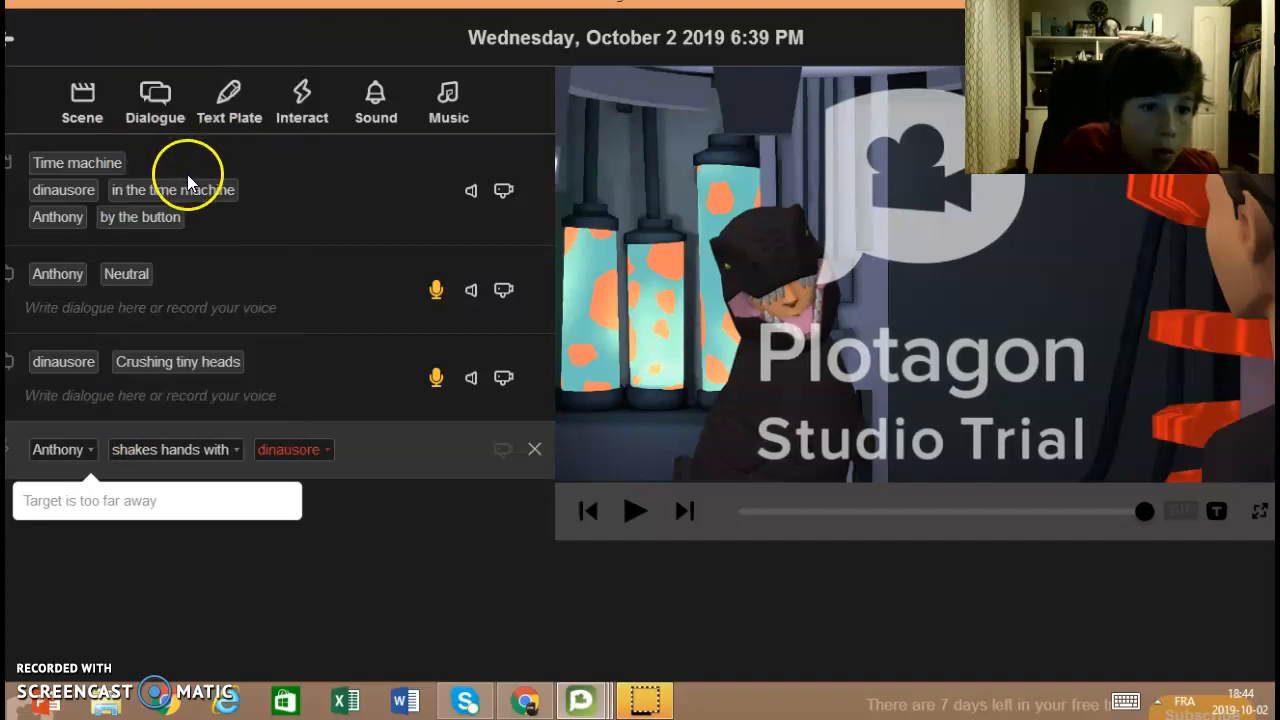
left_click(167, 451)
left_click(187, 504)
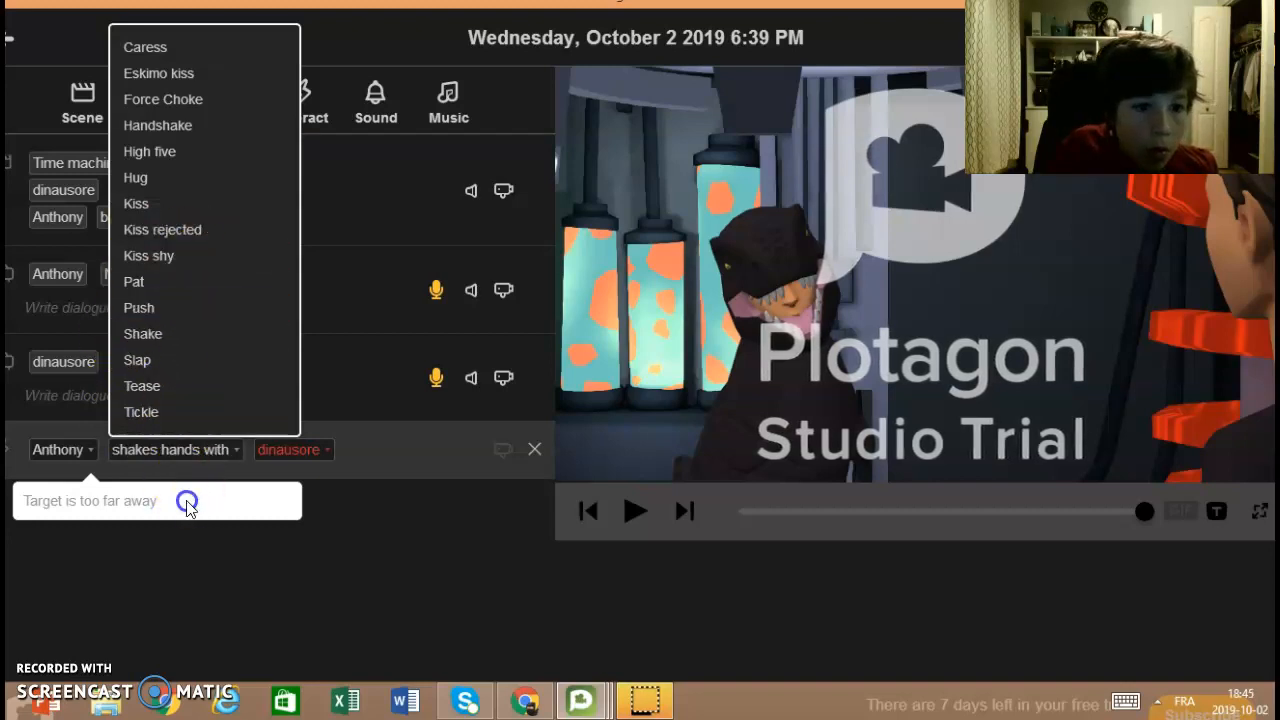
left_click(190, 447)
left_click(193, 95)
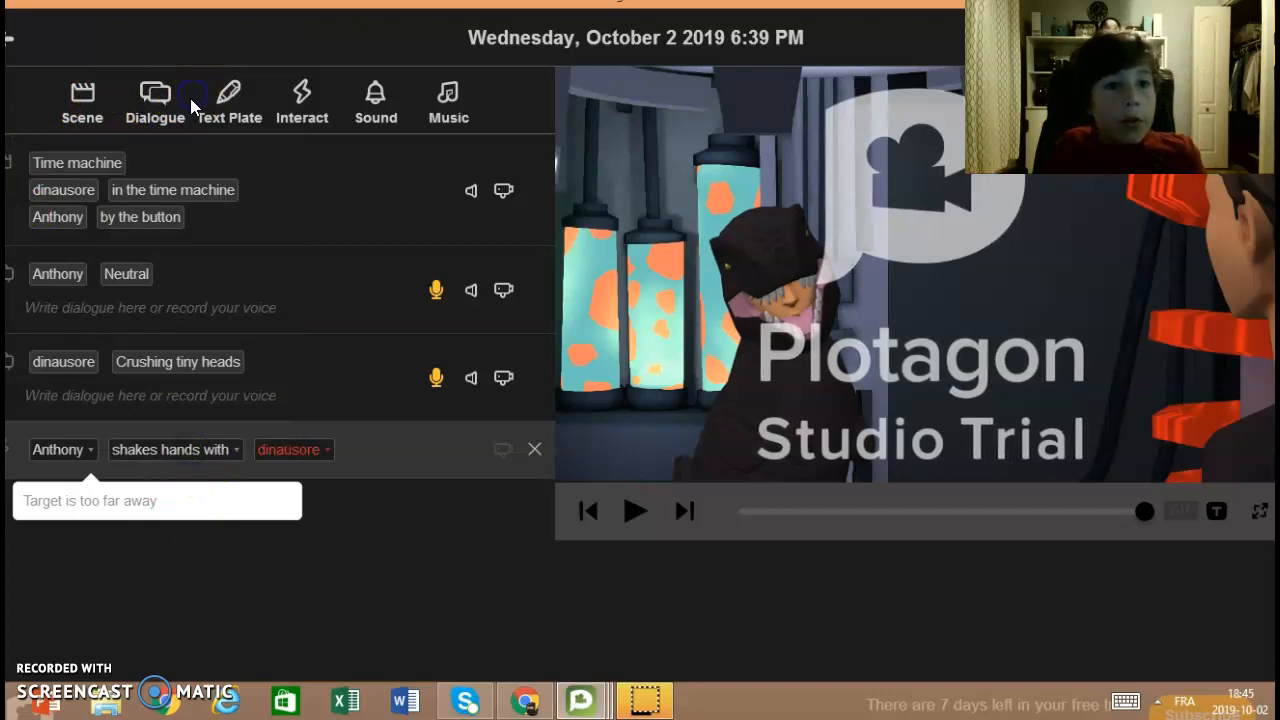
Add a dialogue line after the handshake interaction and assign it to the dark-haired character.
left_click(167, 104)
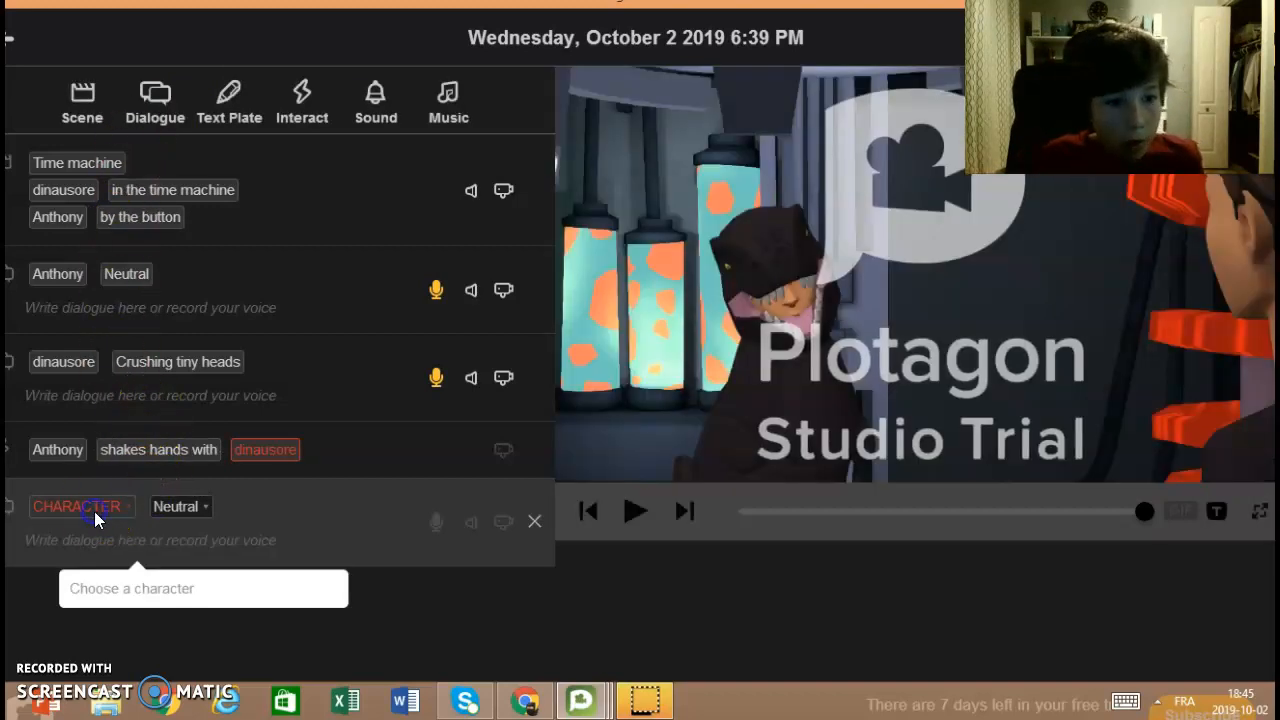
left_click(94, 510)
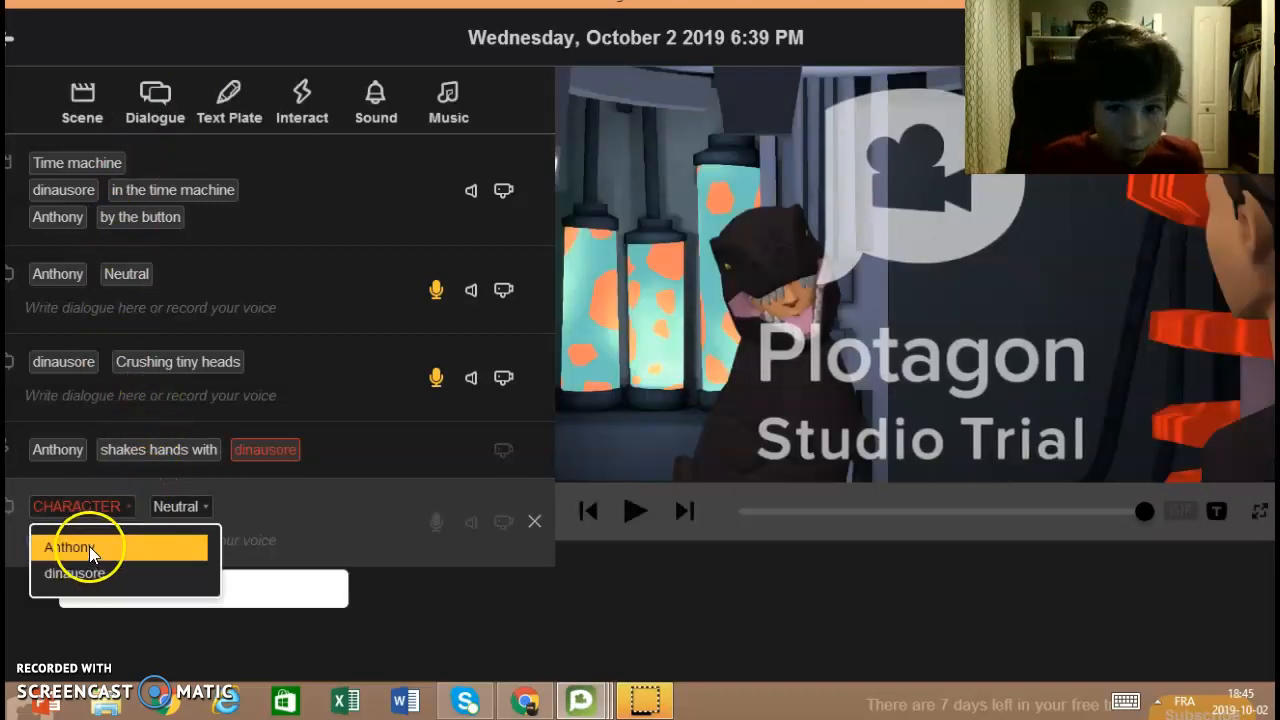
left_click(90, 547)
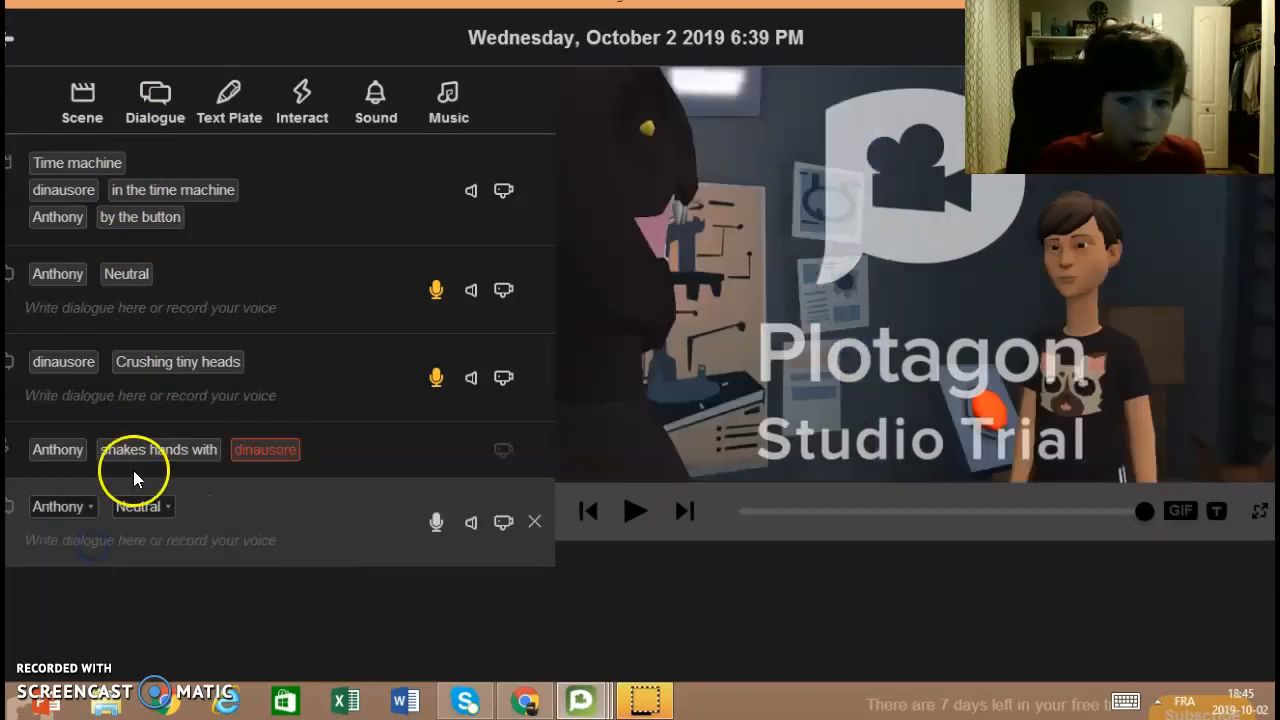
Set the expression of the dark-haired character's new dialogue line to Sad.
left_click(135, 509)
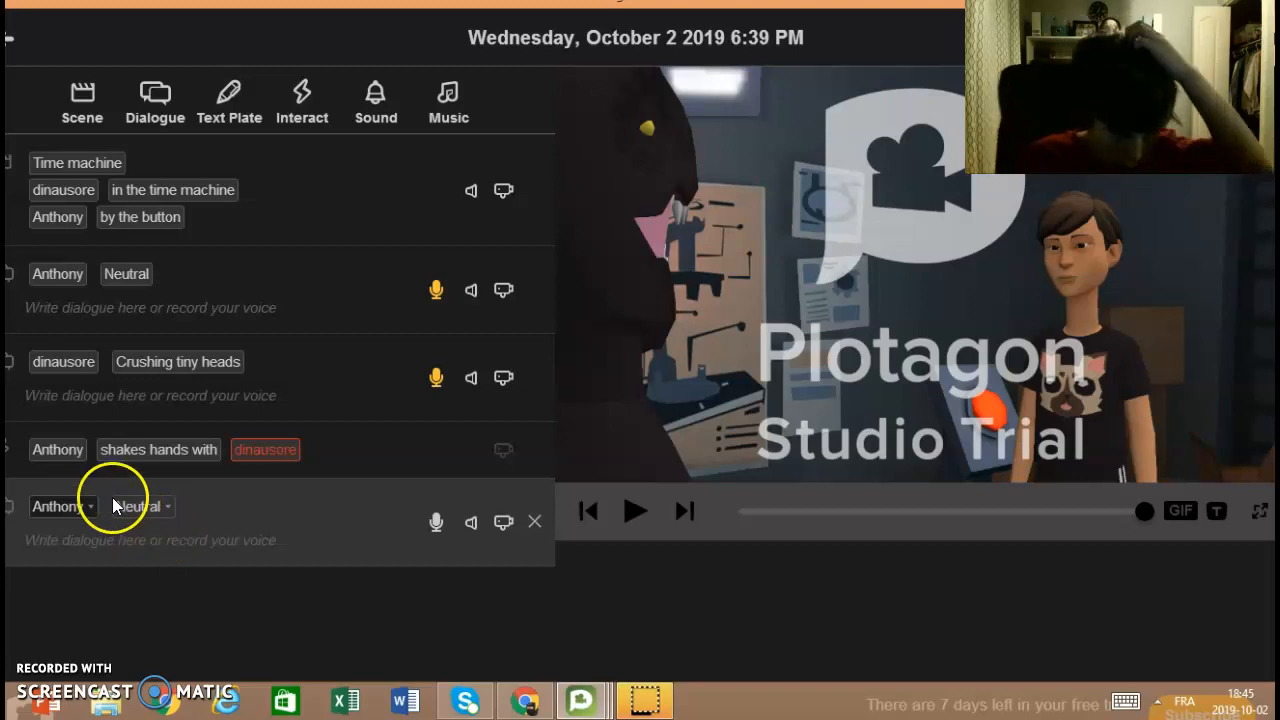
left_click(140, 506)
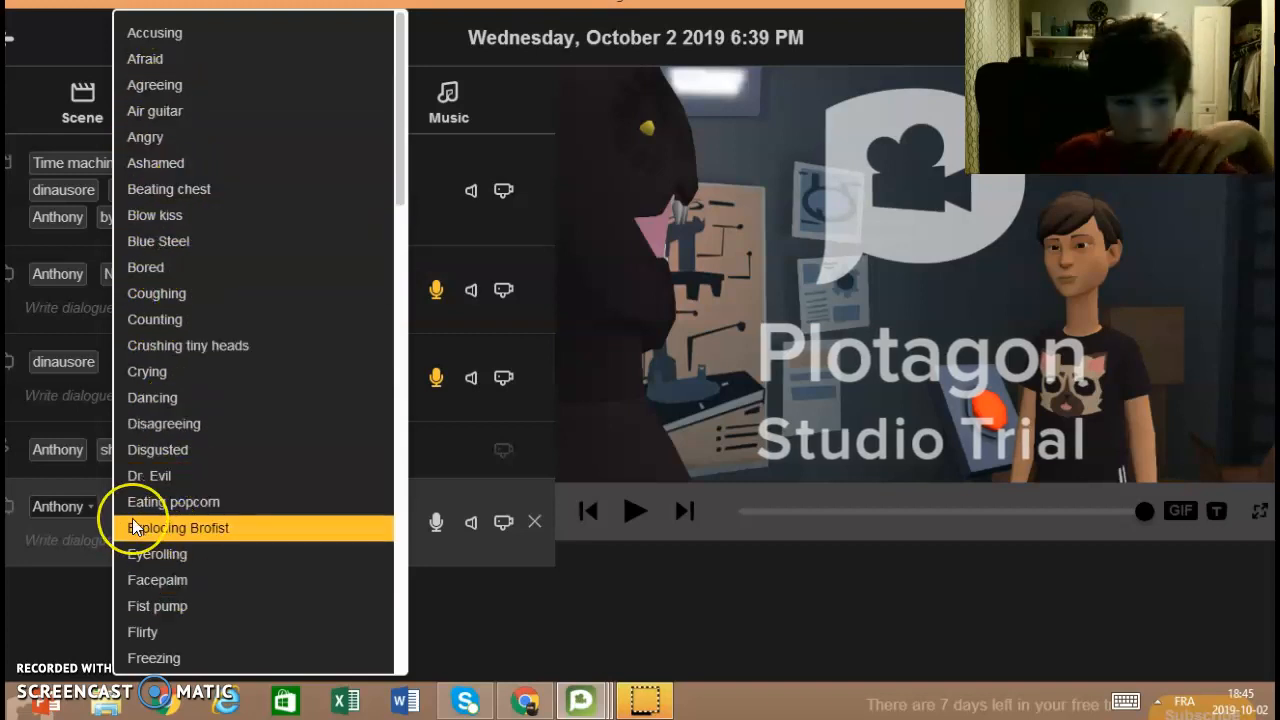
scroll(134, 522, "down", 4)
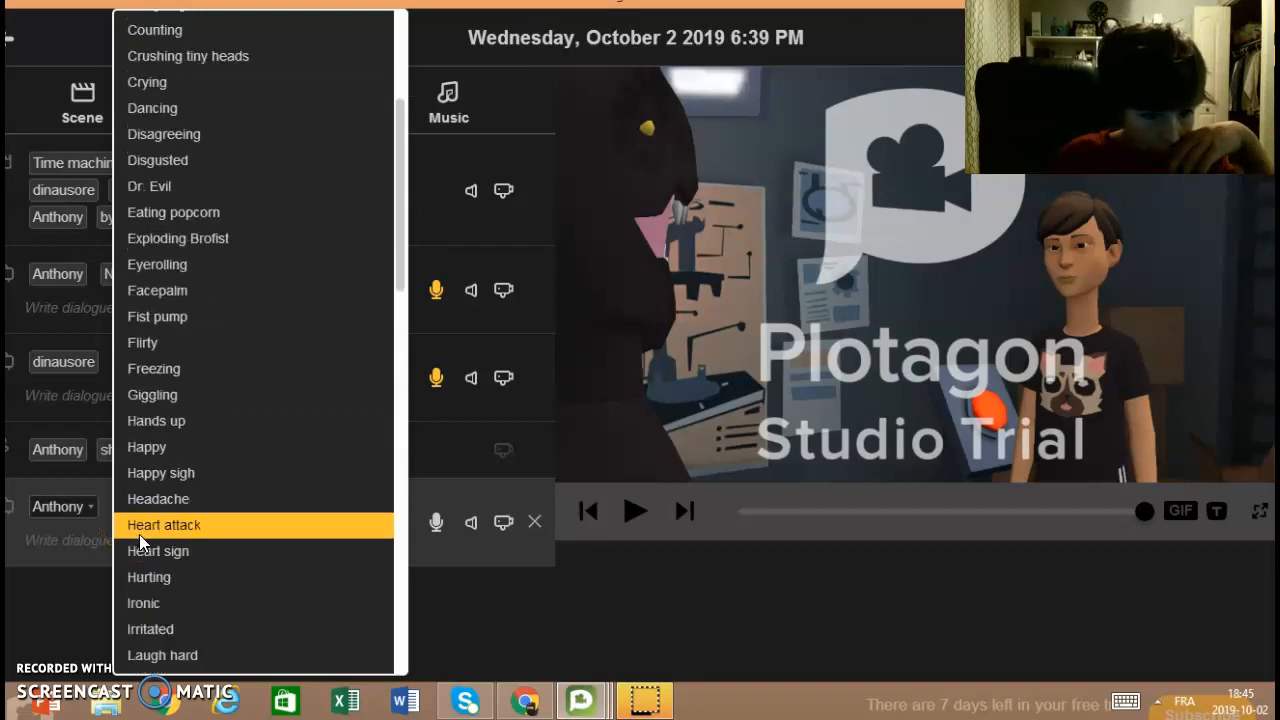
scroll(139, 534, "down", 2)
scroll(135, 529, "down", 2)
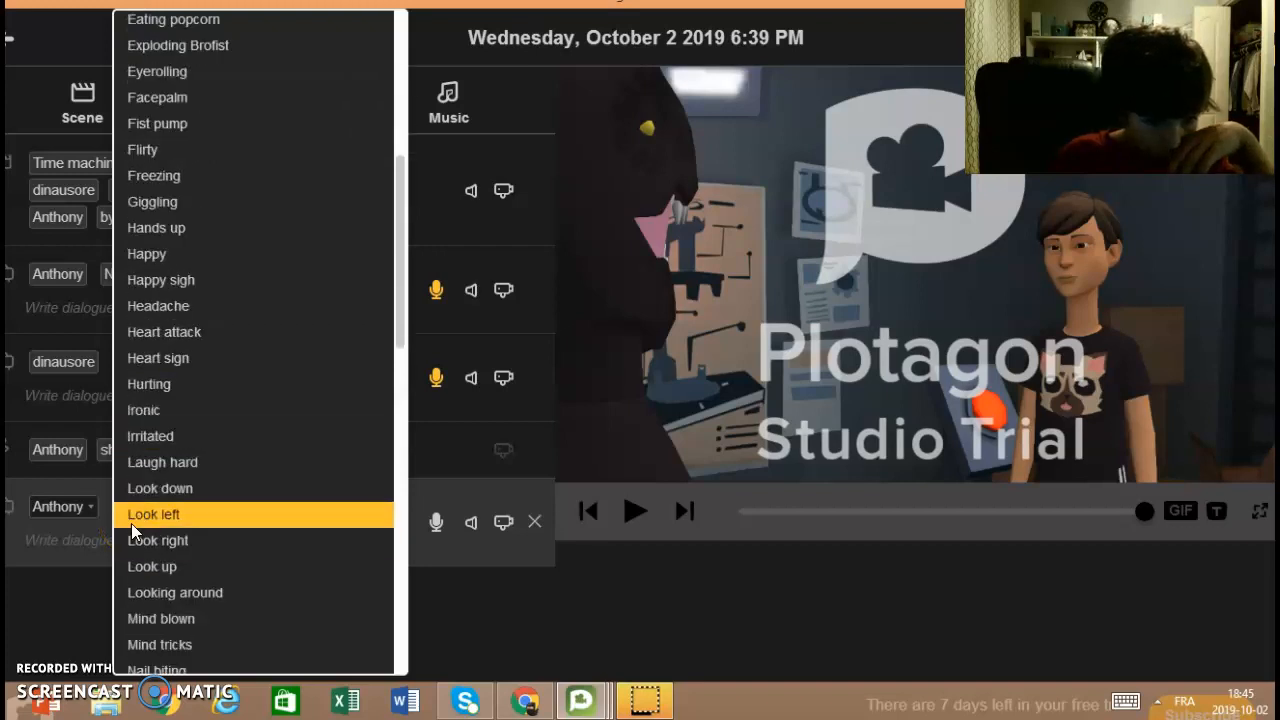
scroll(131, 523, "down", 3)
scroll(129, 522, "down", 2)
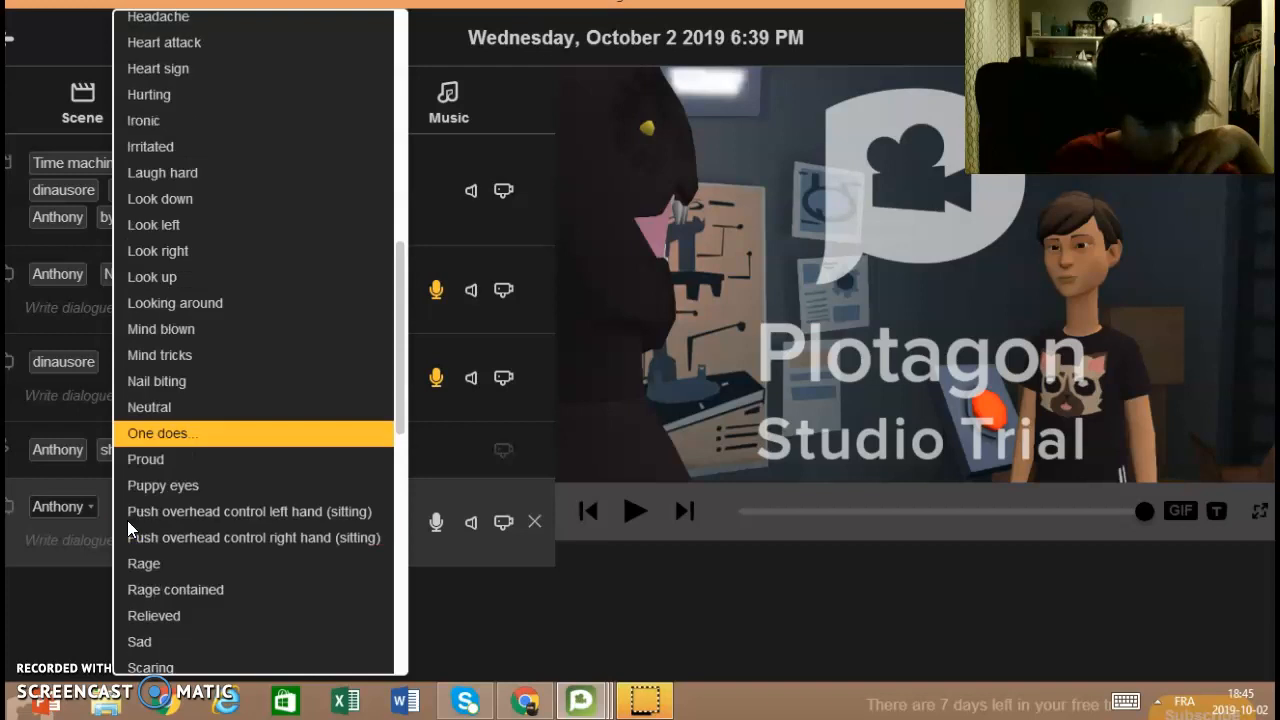
scroll(126, 519, "down", 2)
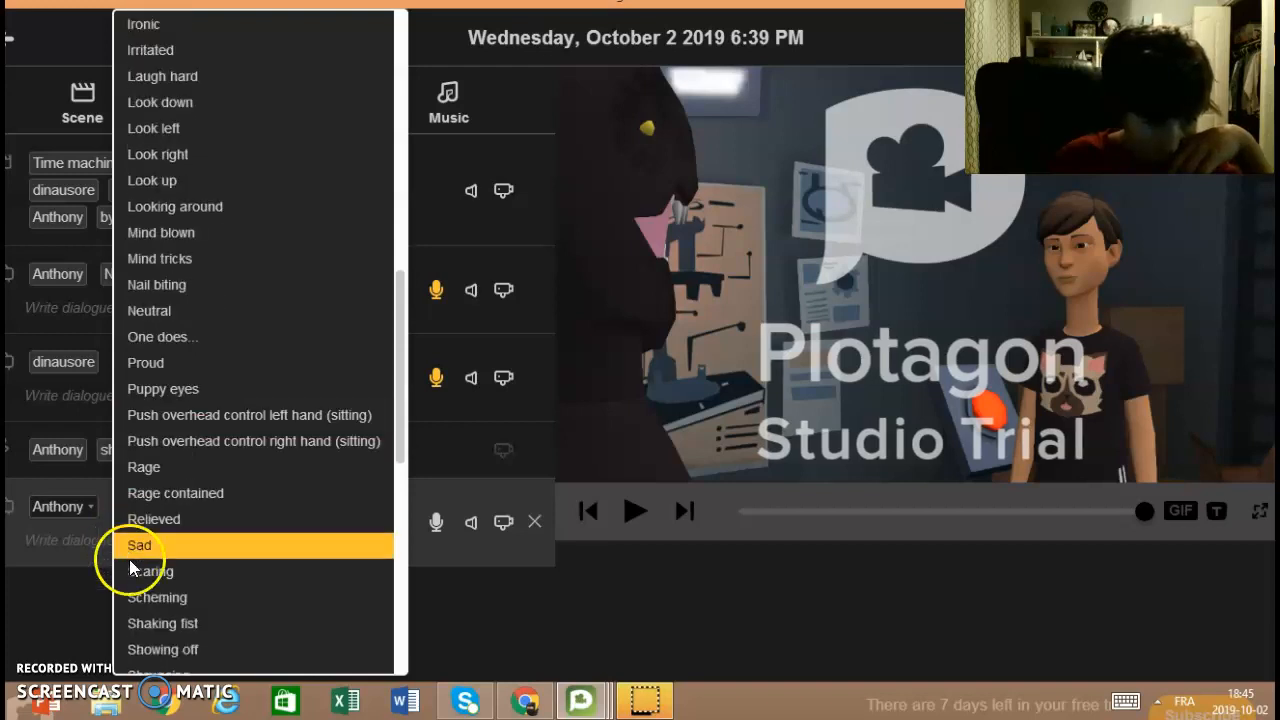
scroll(130, 560, "down", 2)
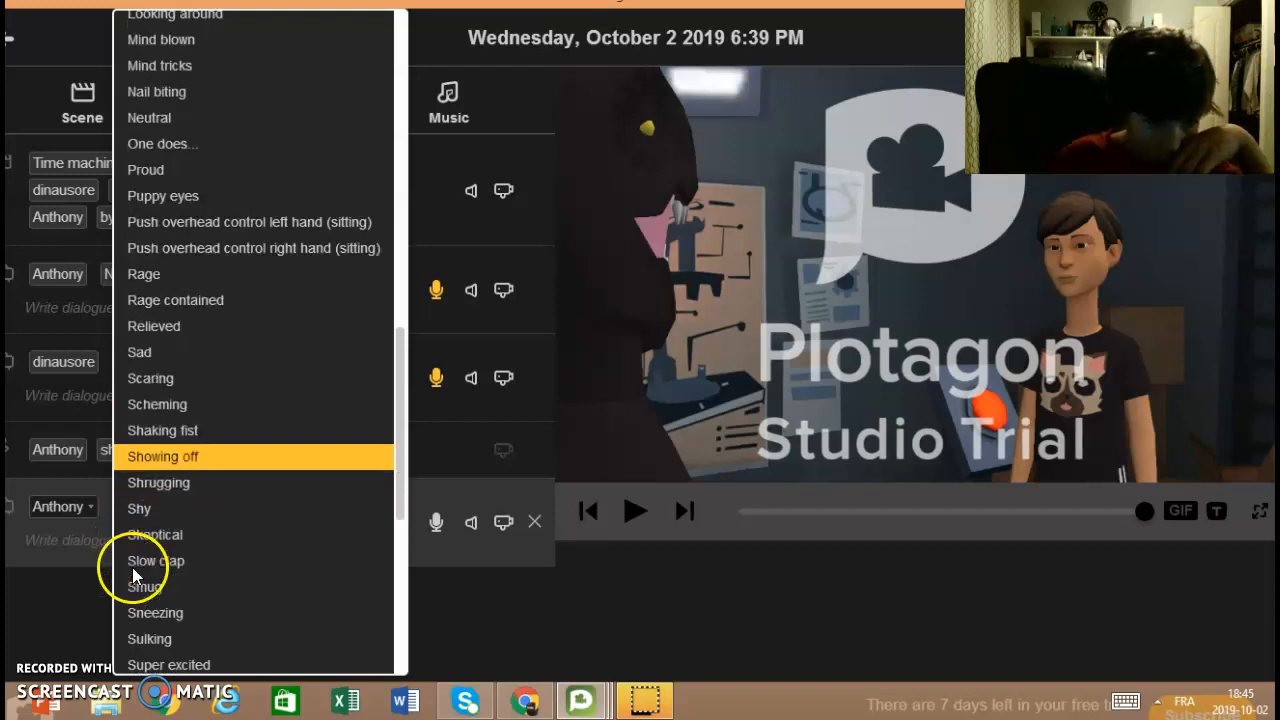
left_click(150, 354)
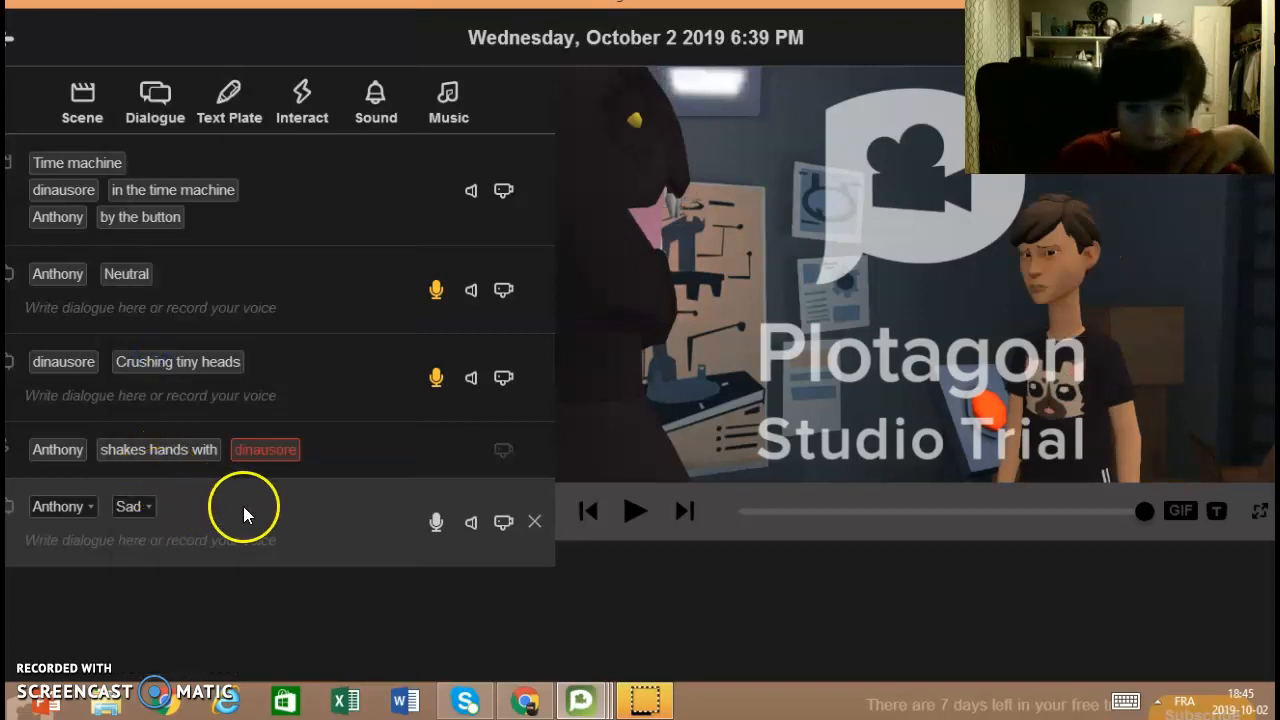
Record a voice clip for the dark-haired character's Sad dialogue line and accept the recording.
left_click(433, 523)
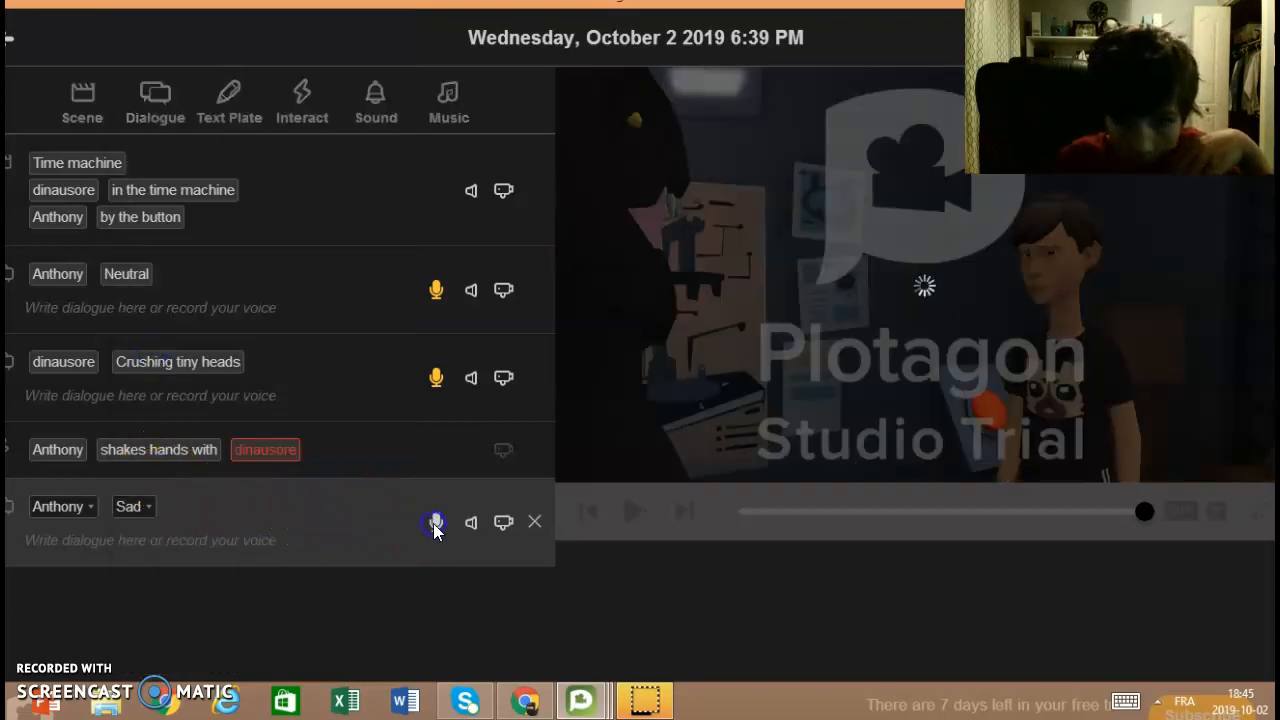
left_click(433, 522)
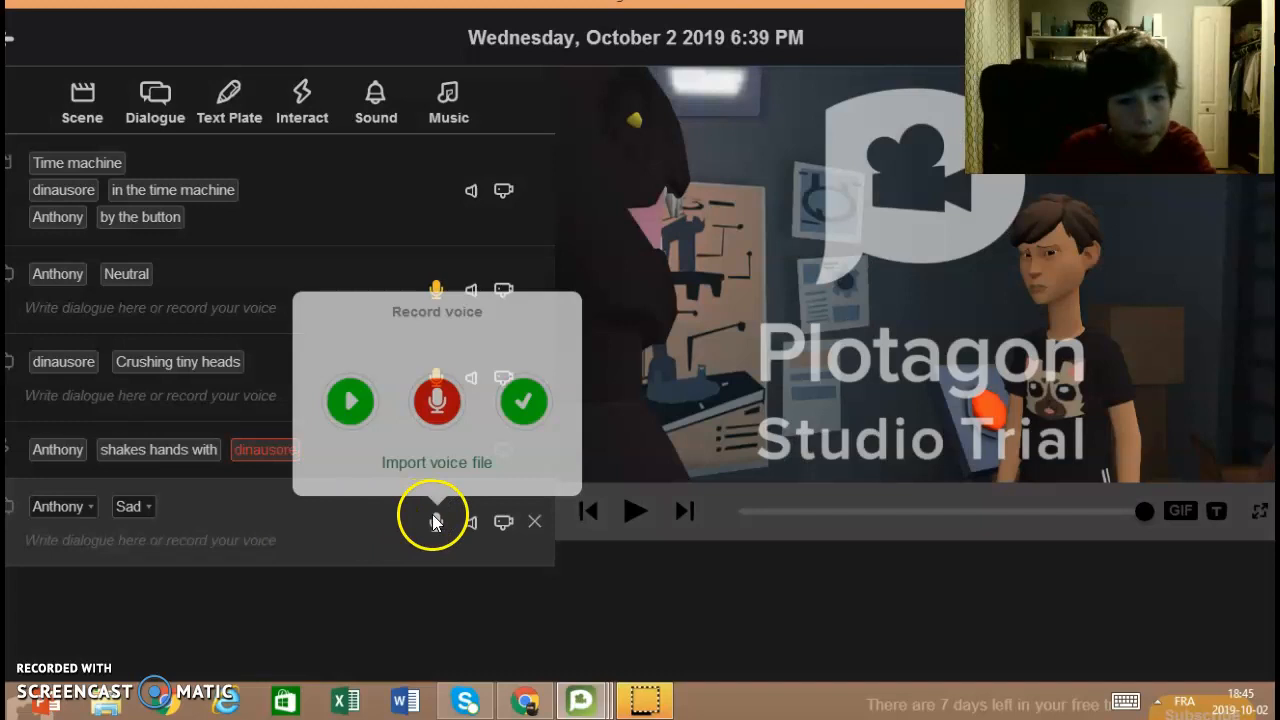
left_click(413, 417)
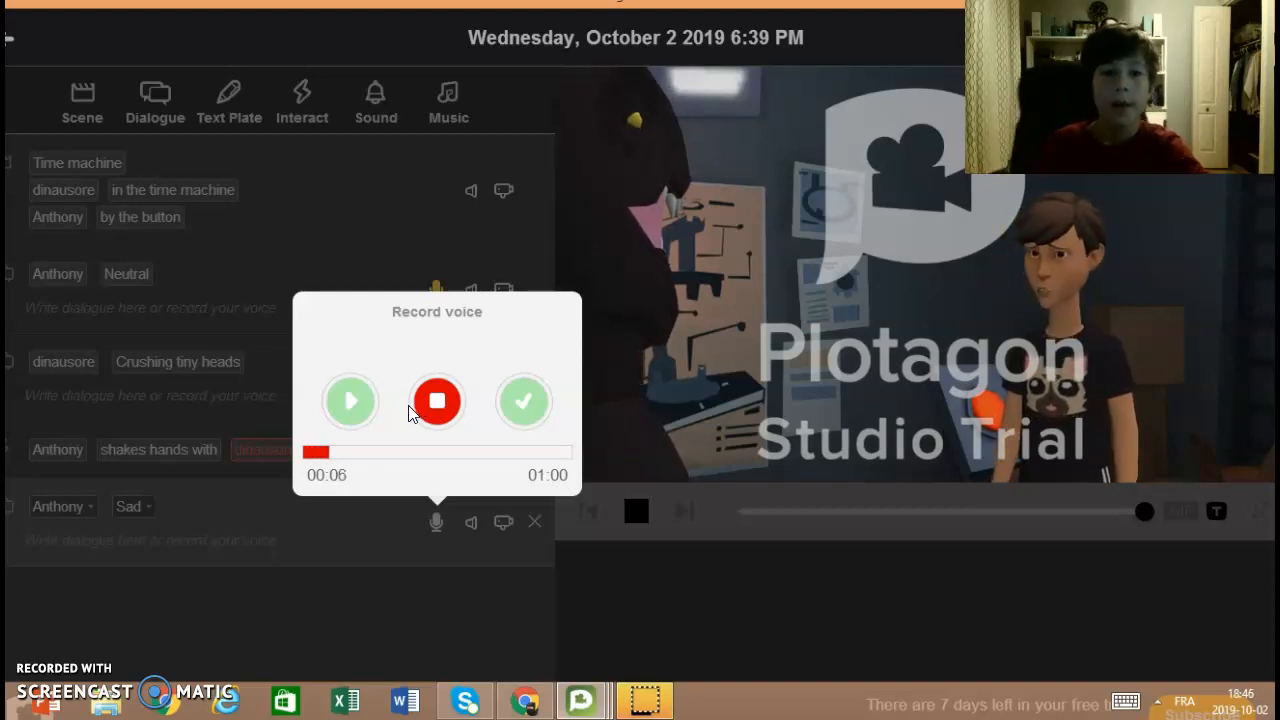
left_click(440, 405)
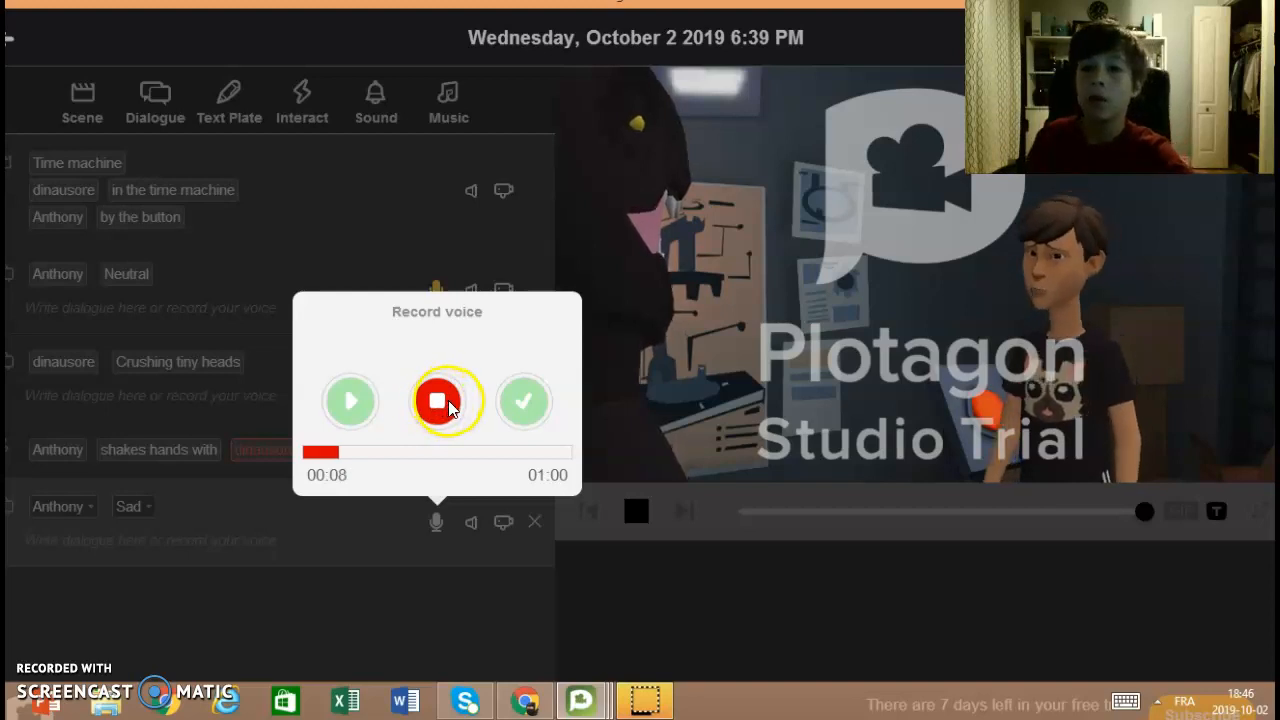
left_click(459, 407)
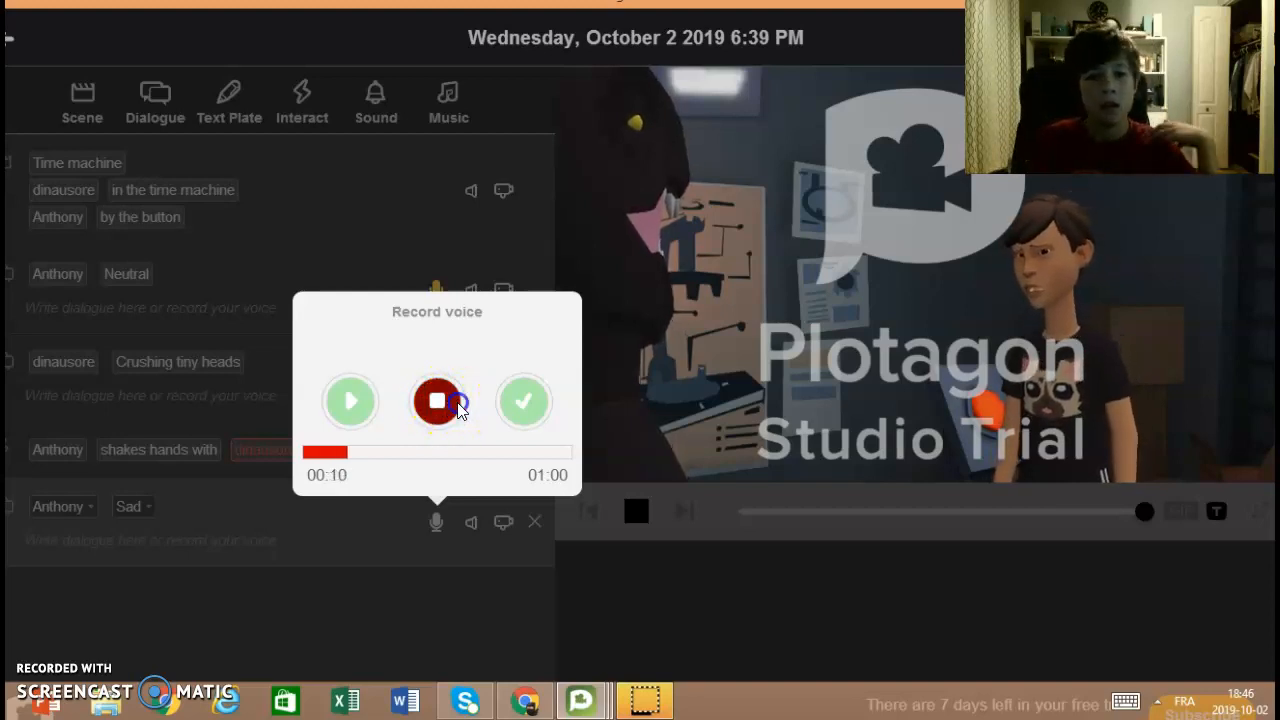
left_click(525, 402)
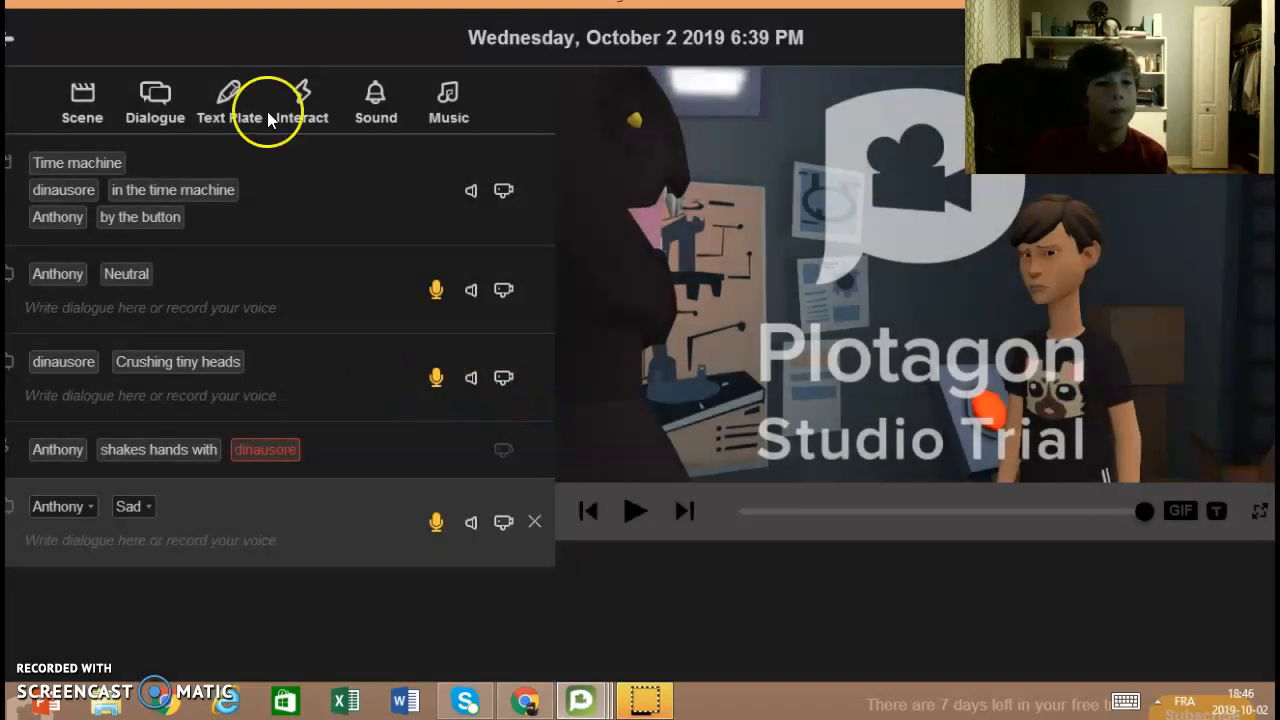
Add a centered, silent text plate after the Sad dialogue line with the text "bom".
left_click(249, 113)
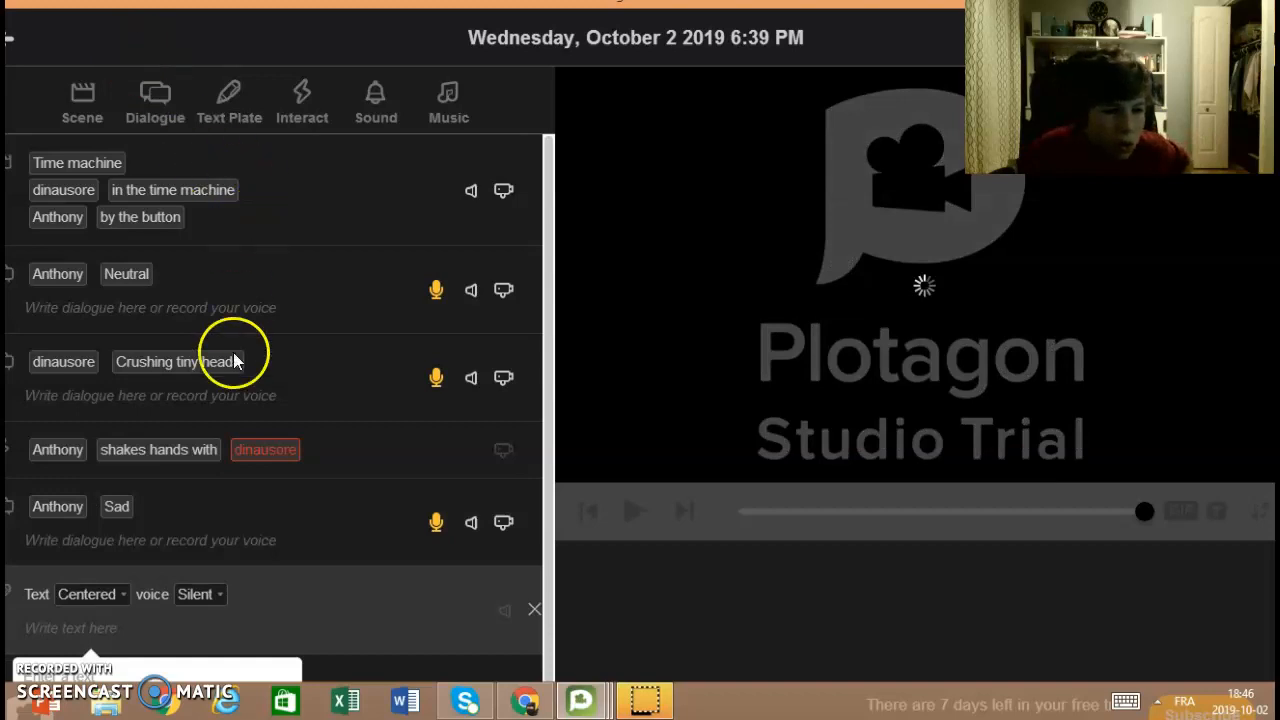
left_click(82, 596)
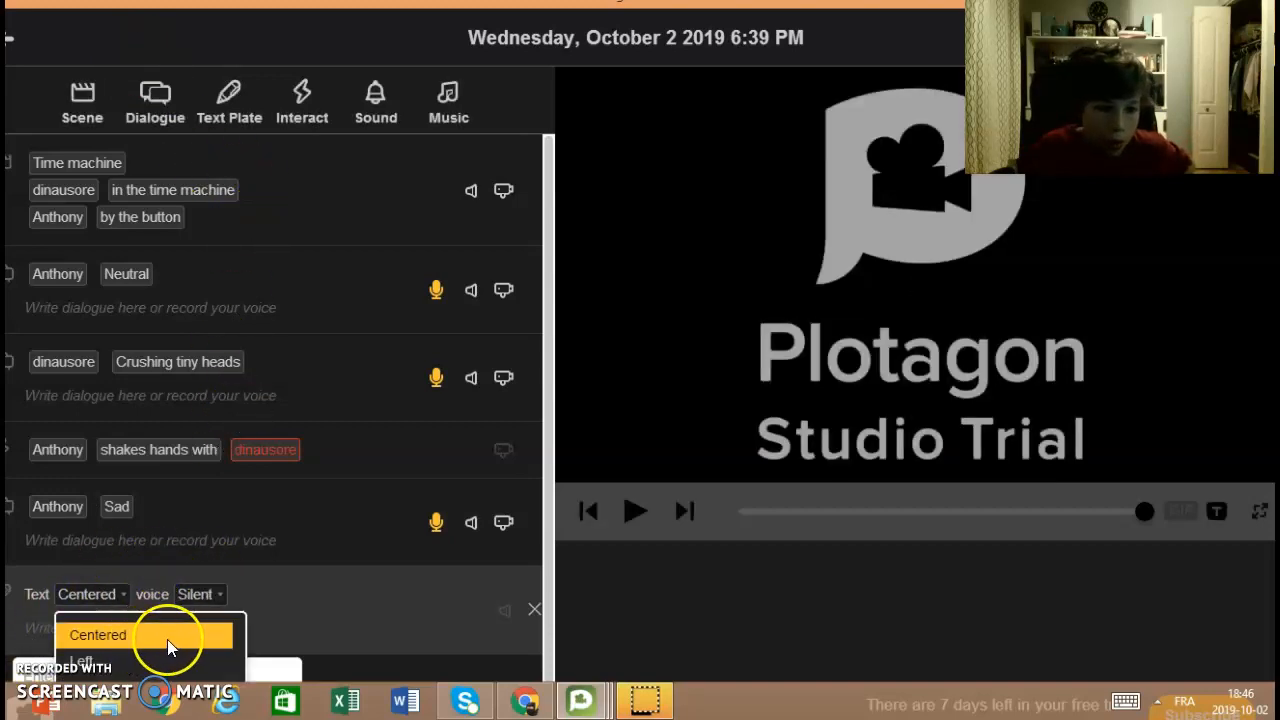
left_click(288, 607)
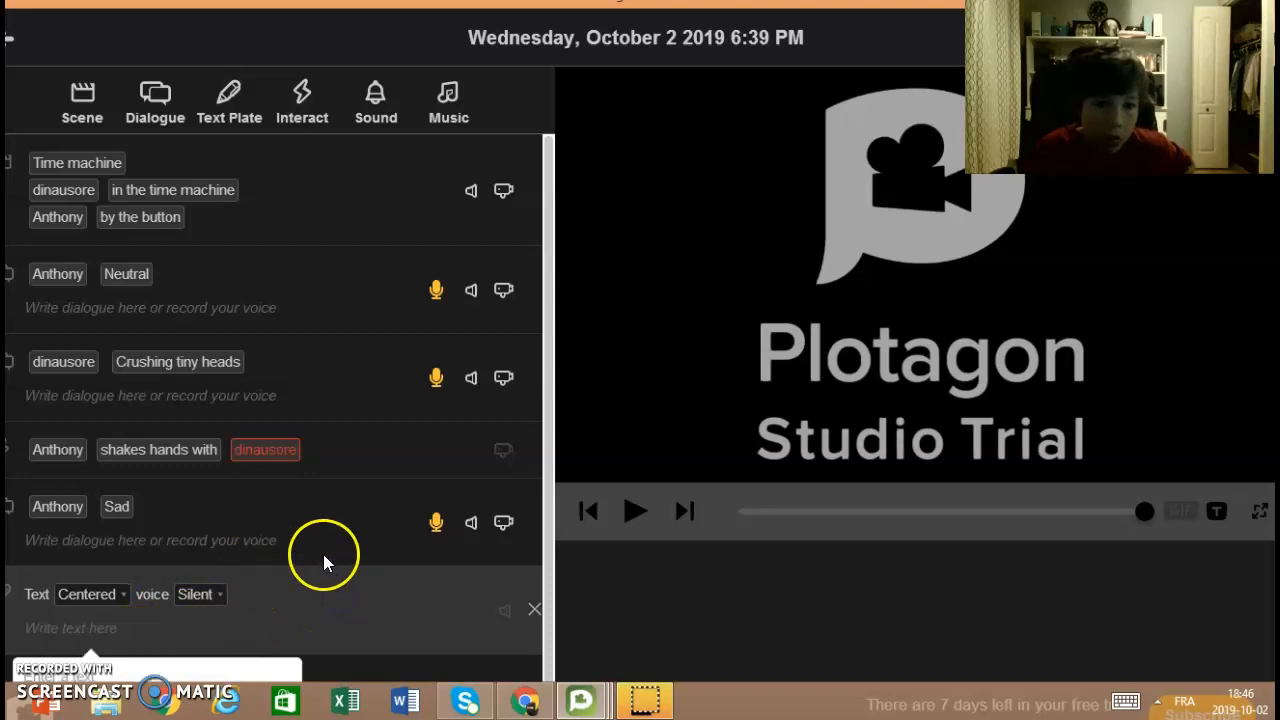
left_click(74, 622)
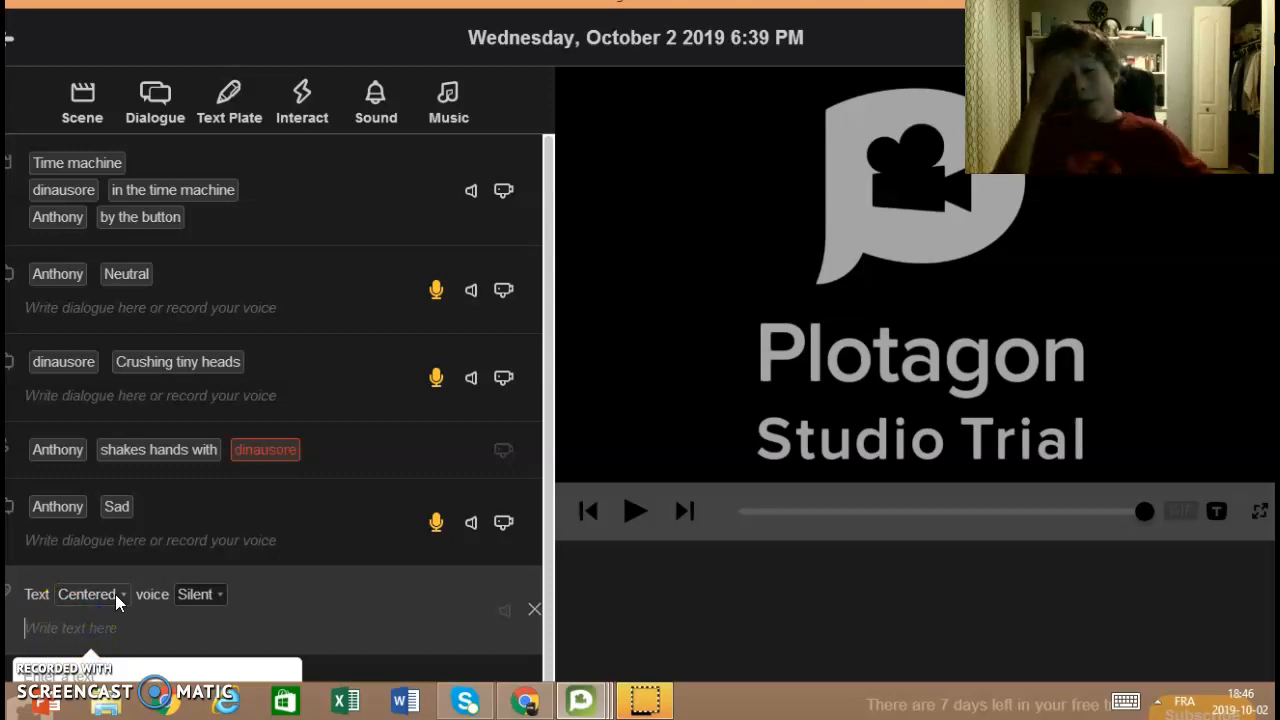
left_click(88, 597)
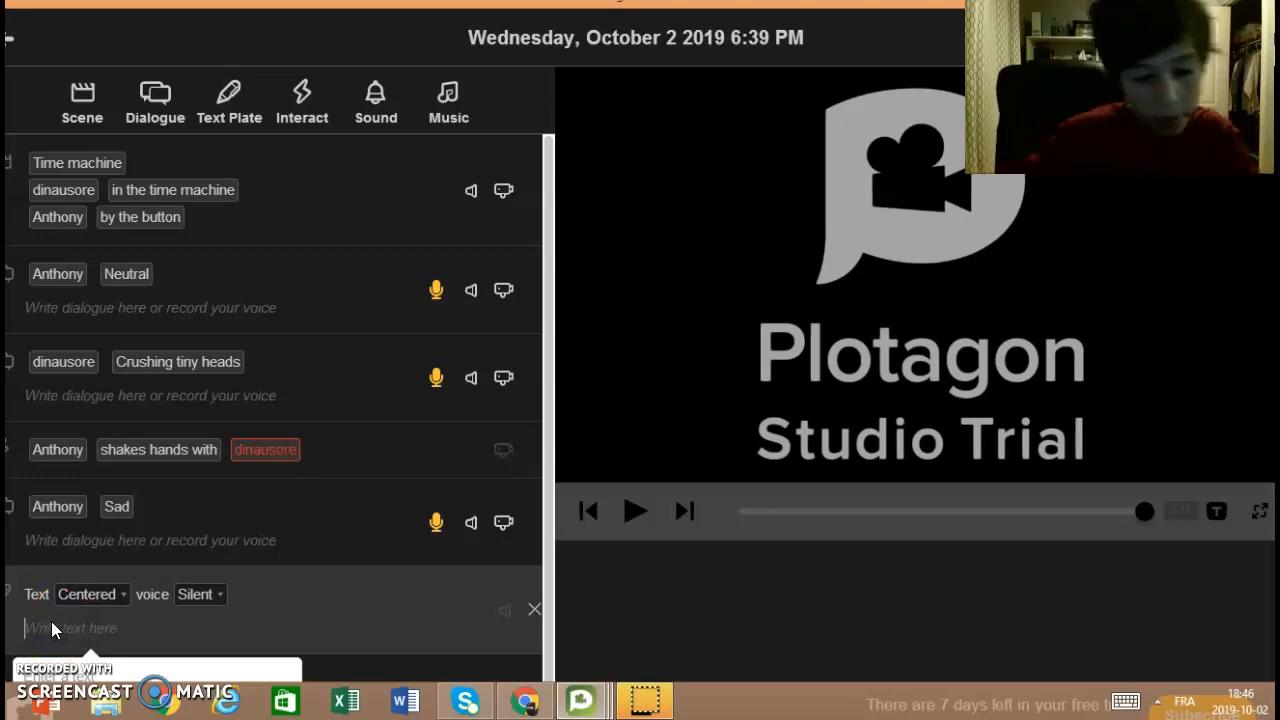
type("bom")
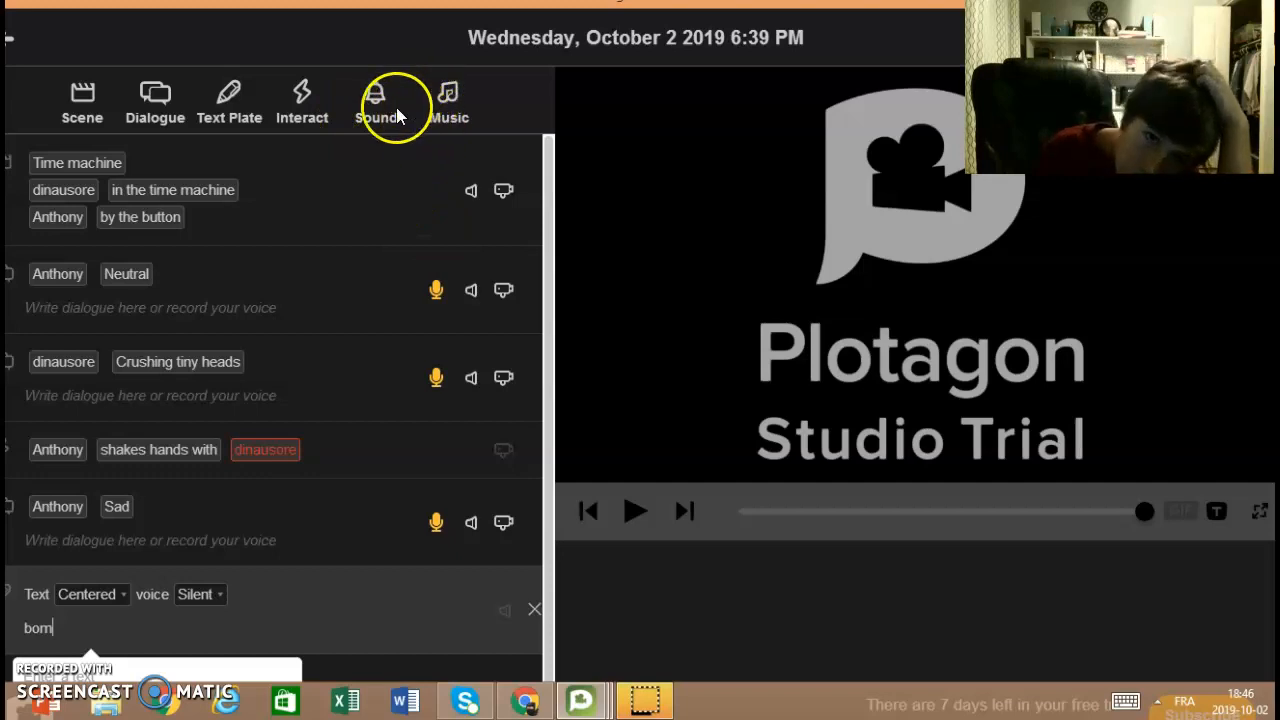
Add a new scene after the text plate and set it to Police car at night (parked).
left_click(76, 91)
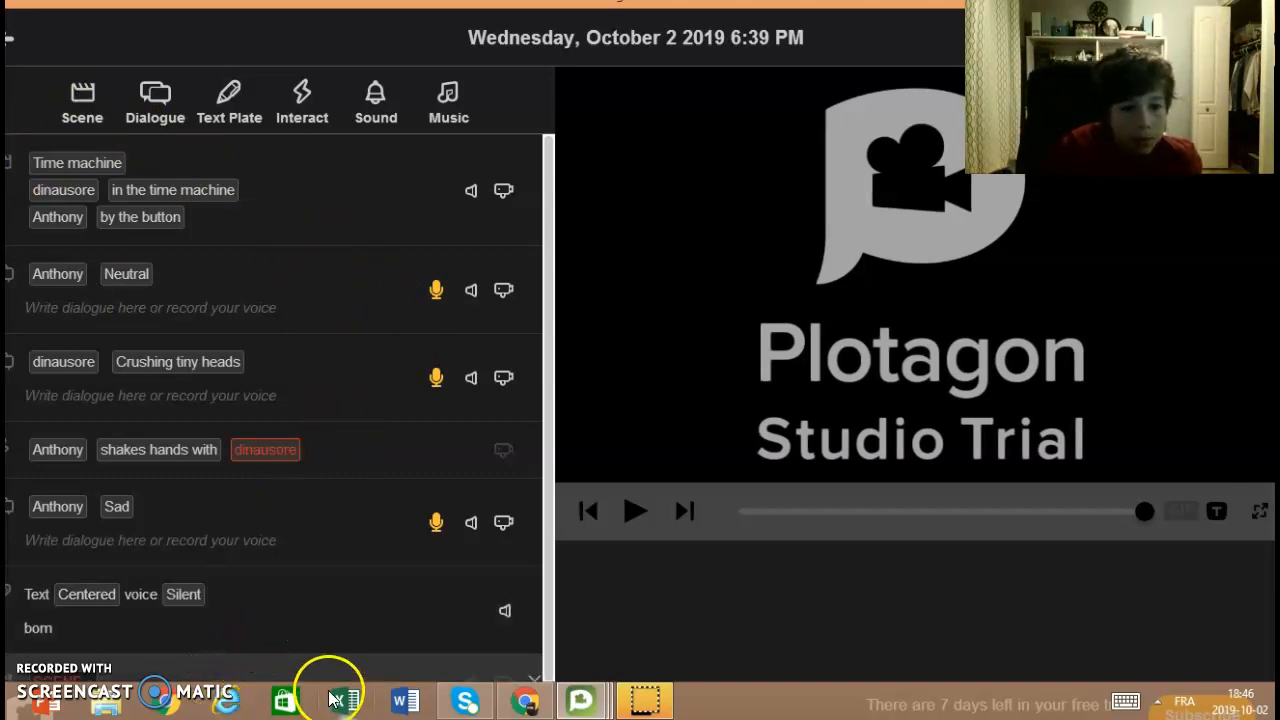
left_click(366, 660)
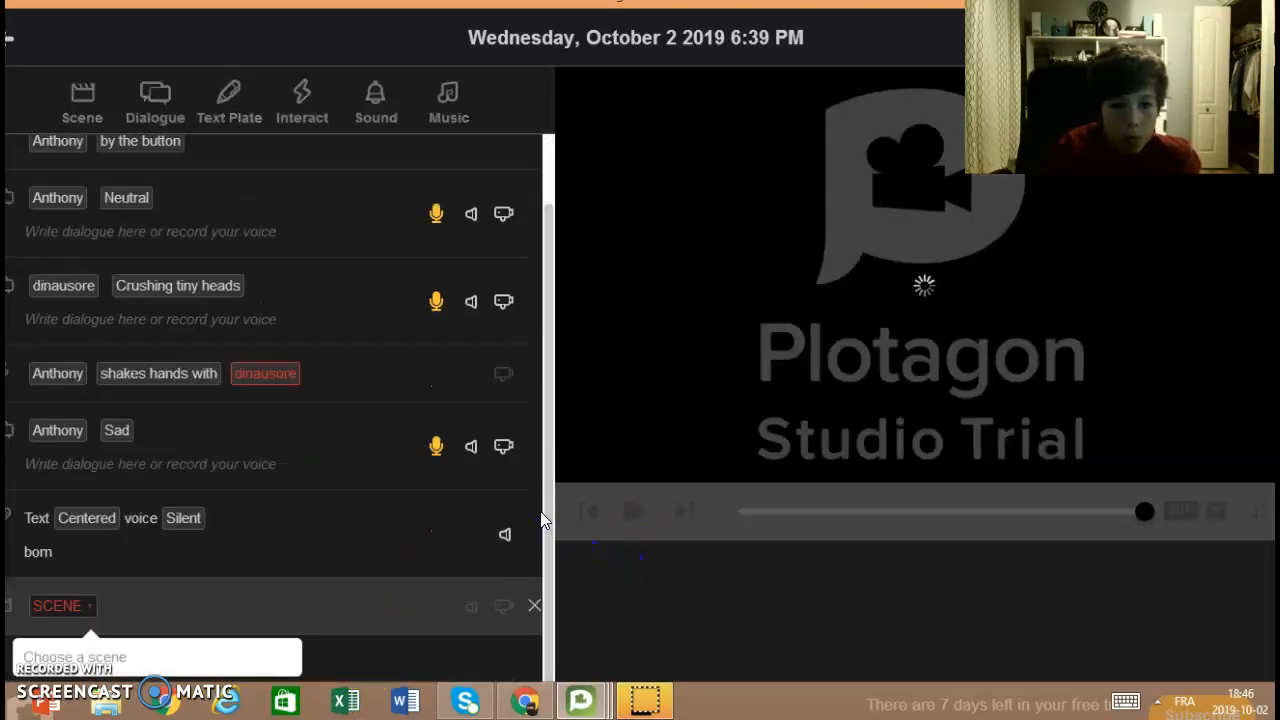
left_click(79, 535)
left_click(79, 619)
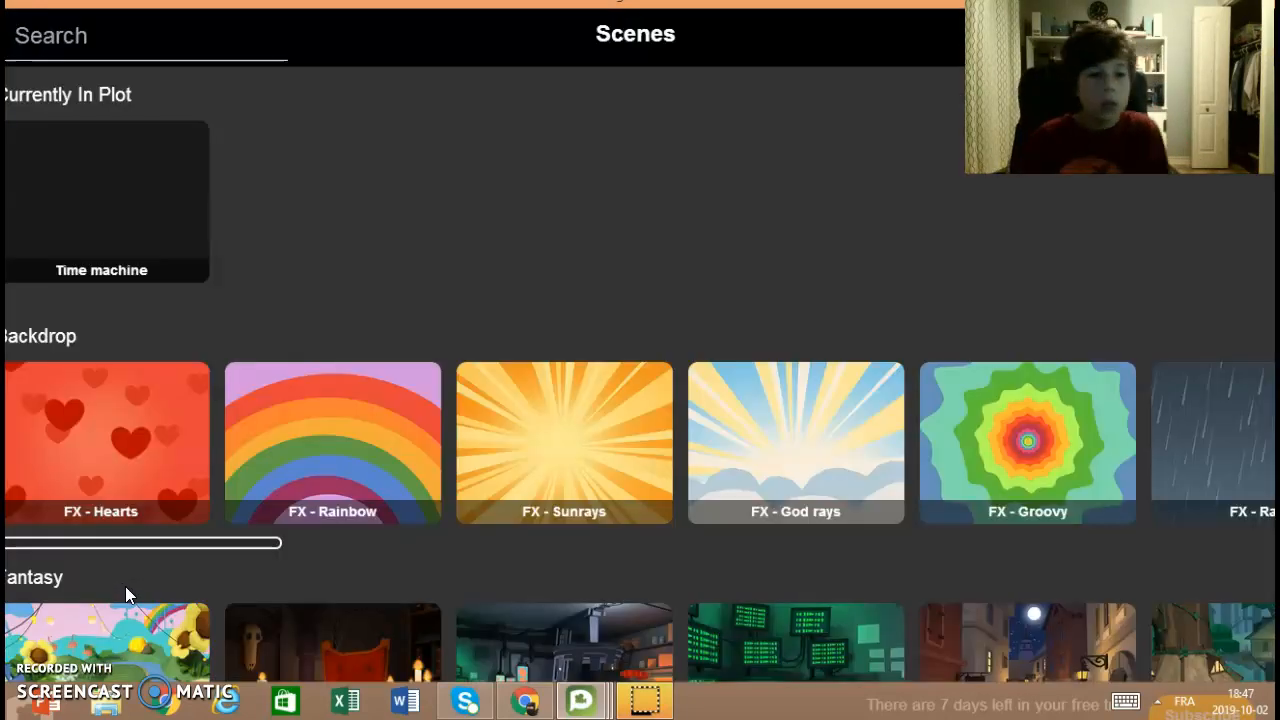
left_click(229, 633)
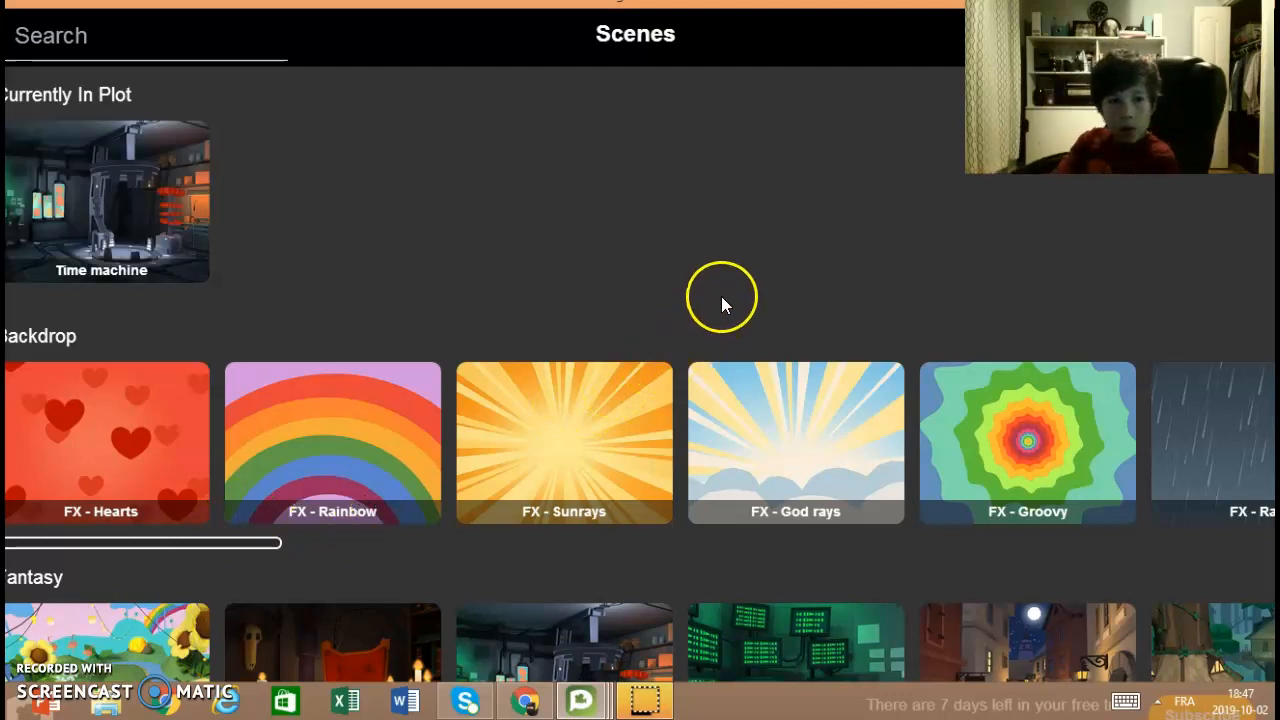
scroll(718, 290, "down", 1)
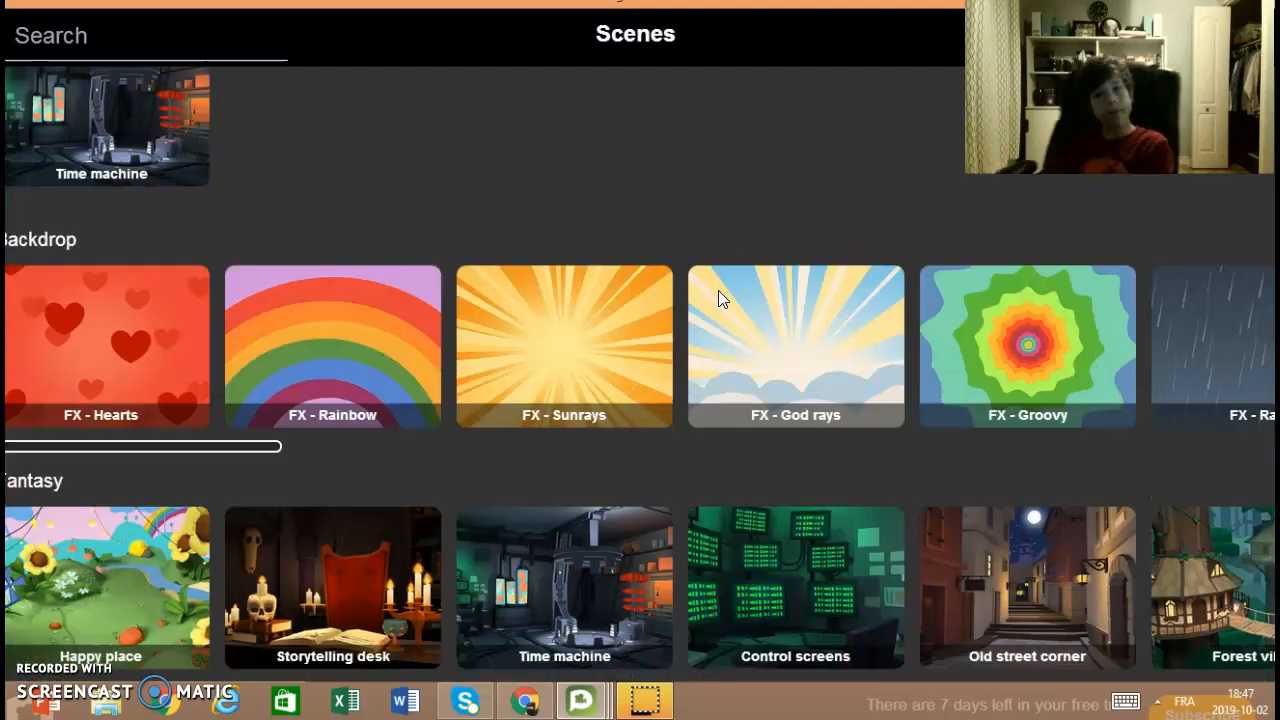
scroll(590, 250, "down", 1)
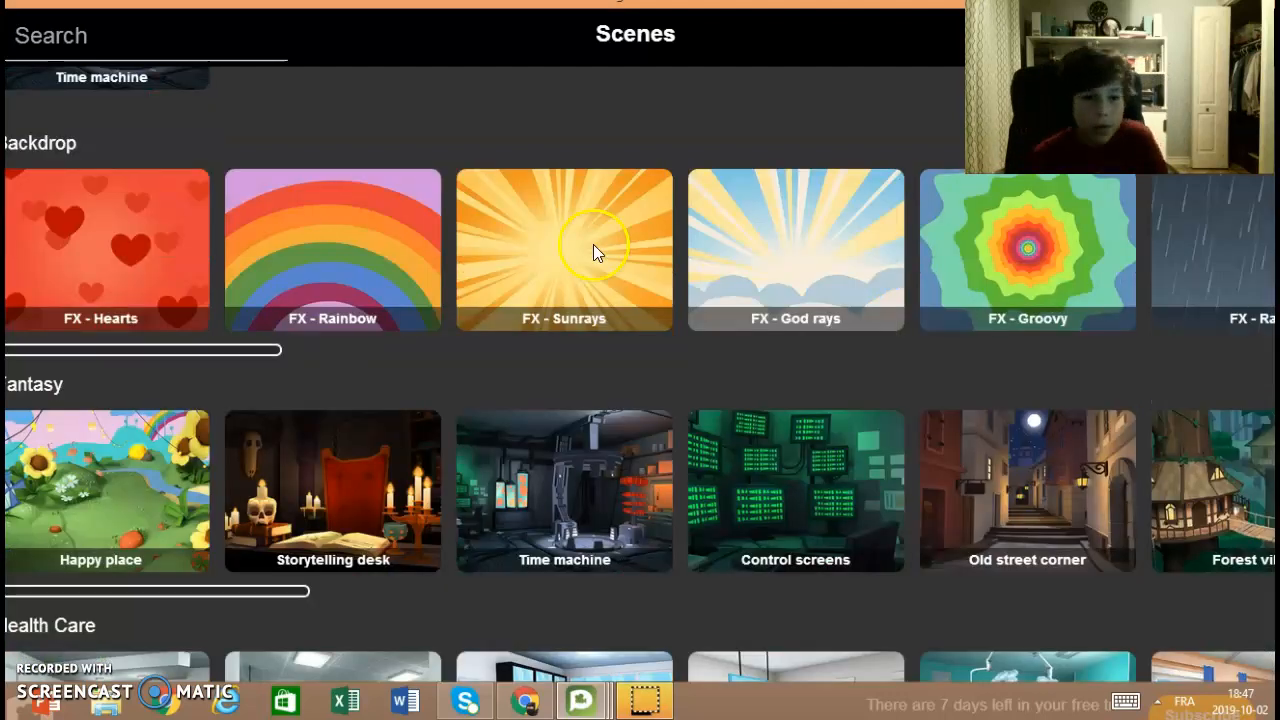
scroll(619, 248, "down", 2)
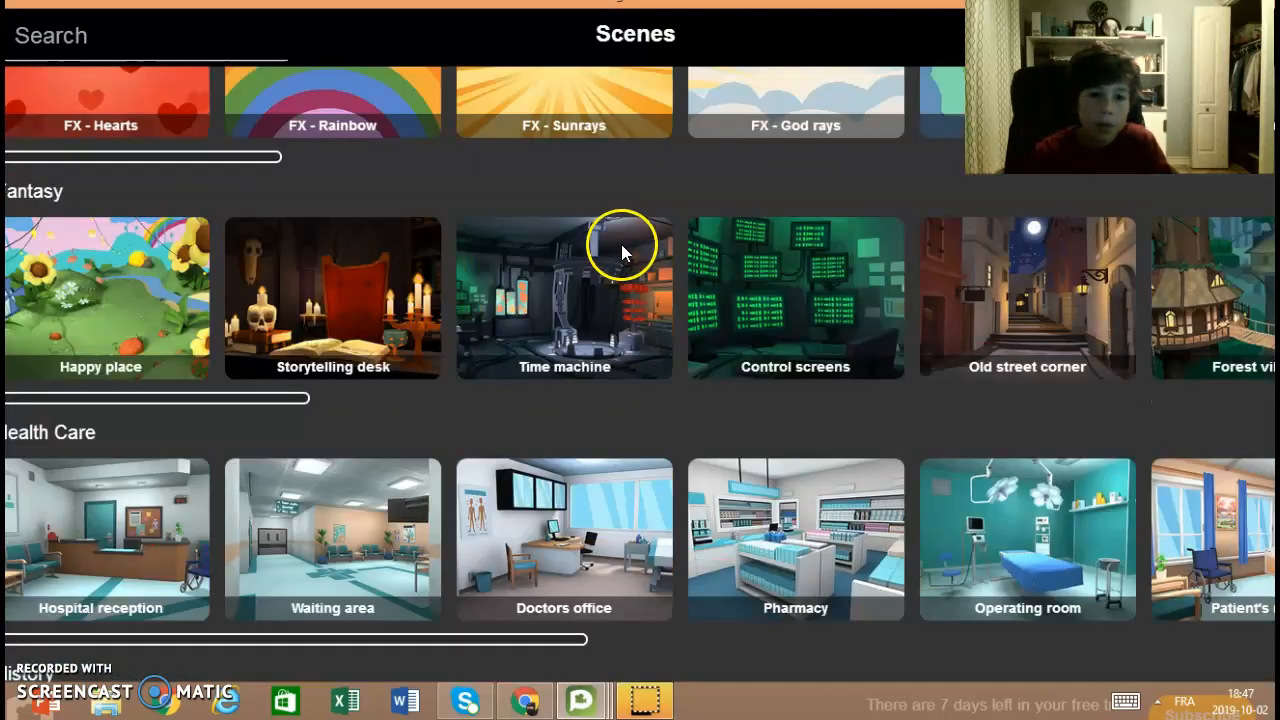
scroll(637, 243, "down", 4)
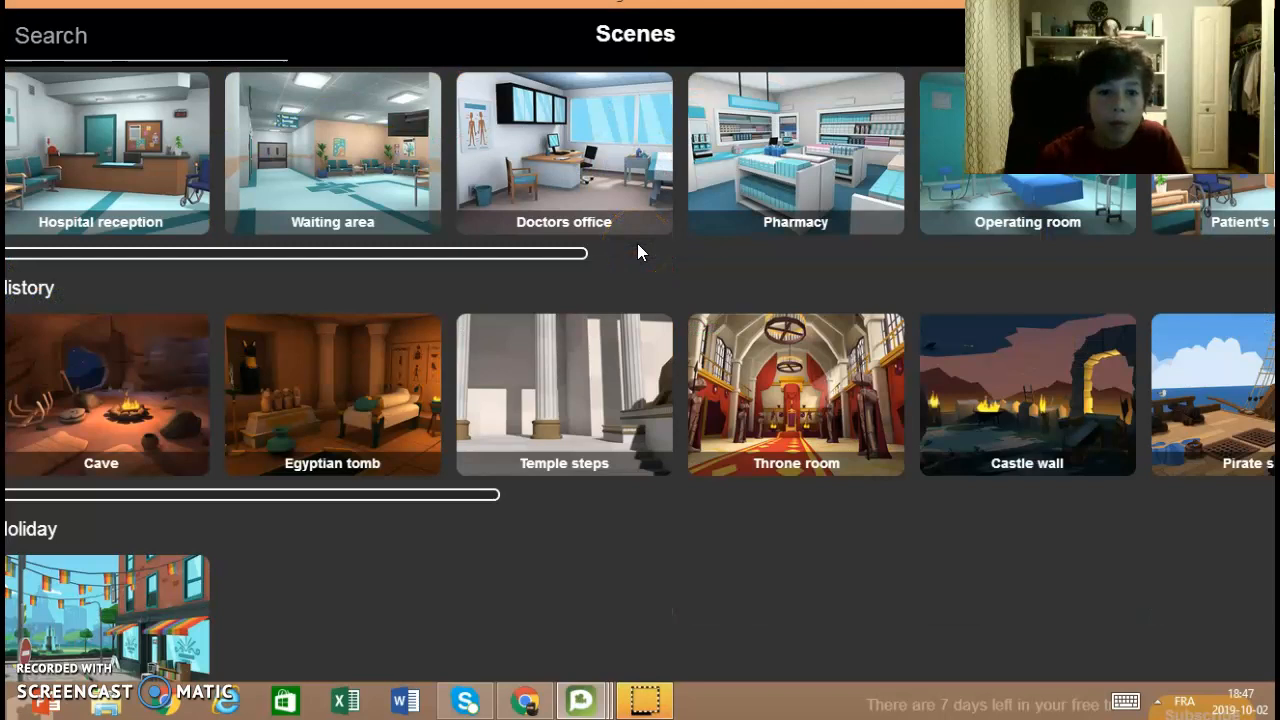
scroll(330, 433, "down", 3)
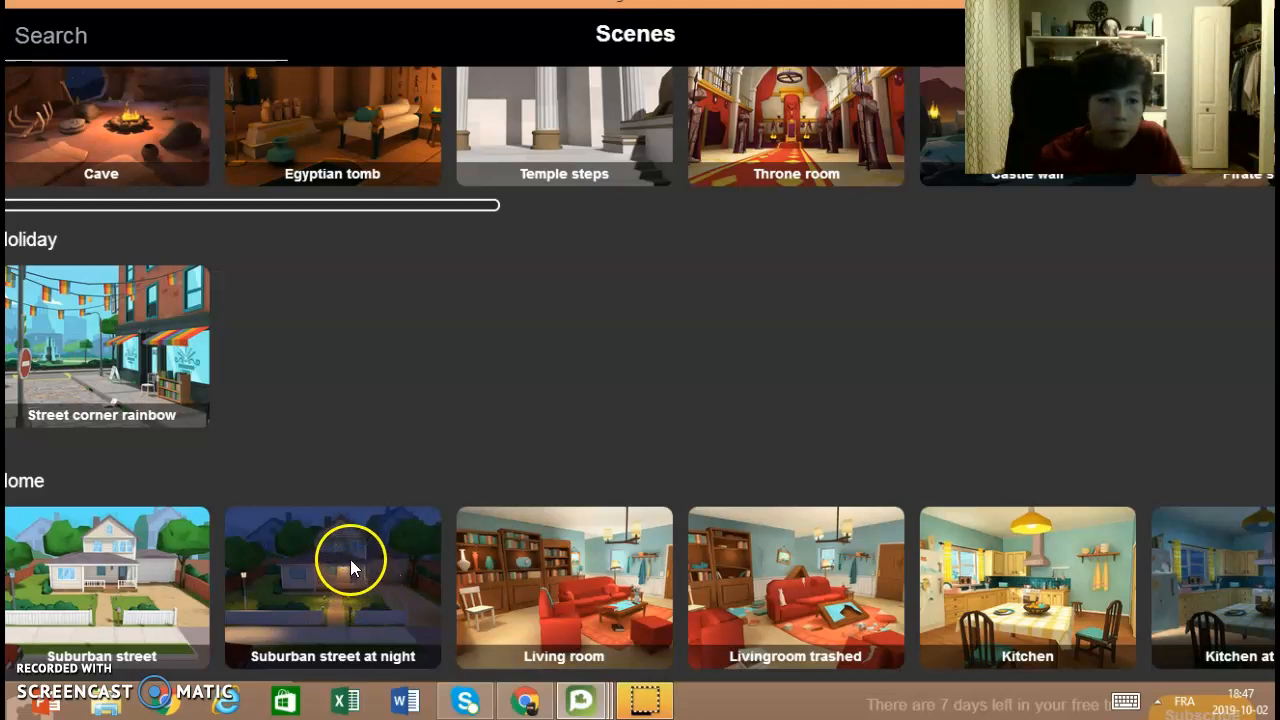
scroll(363, 560, "down", 1)
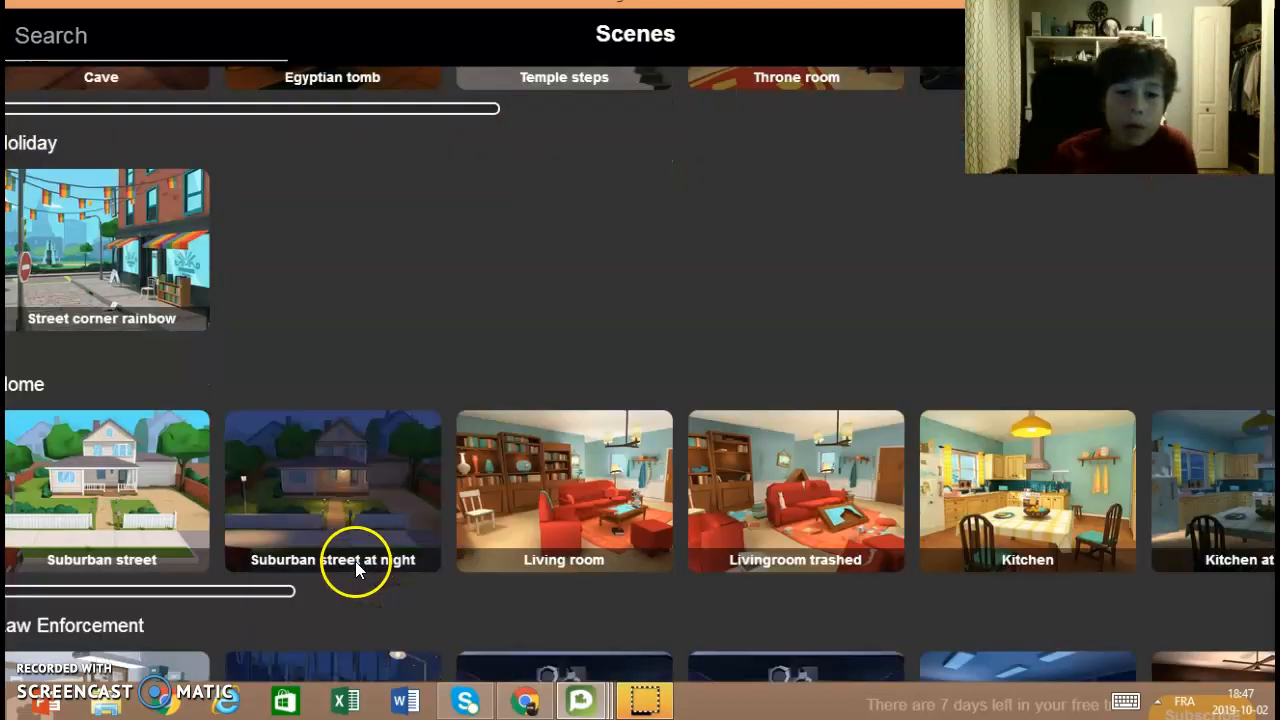
scroll(341, 560, "down", 3)
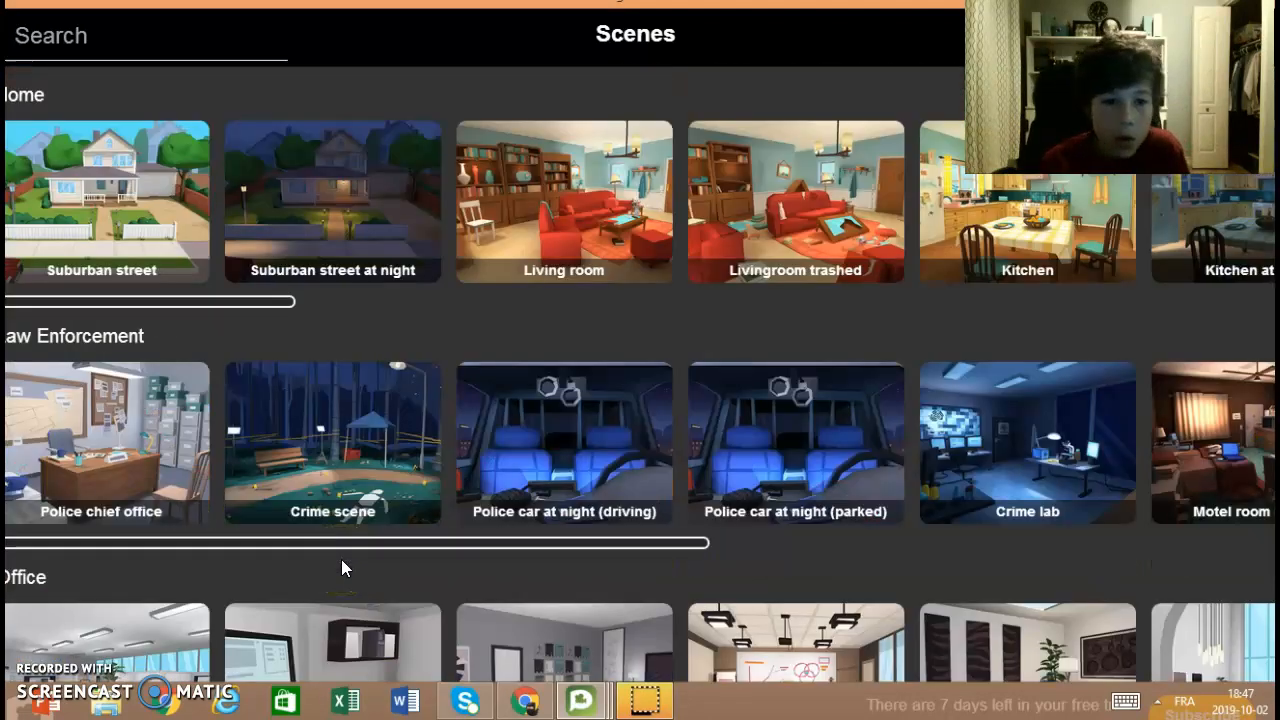
scroll(627, 459, "down", 1)
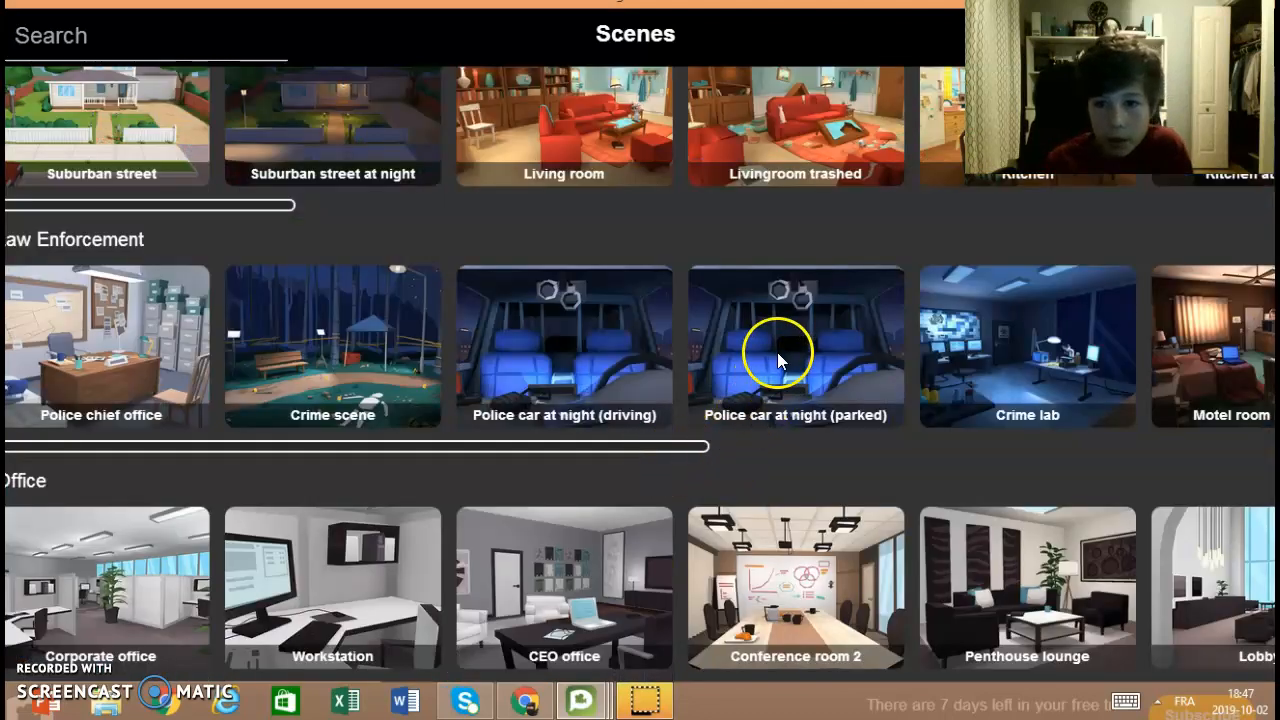
scroll(790, 332, "down", 2)
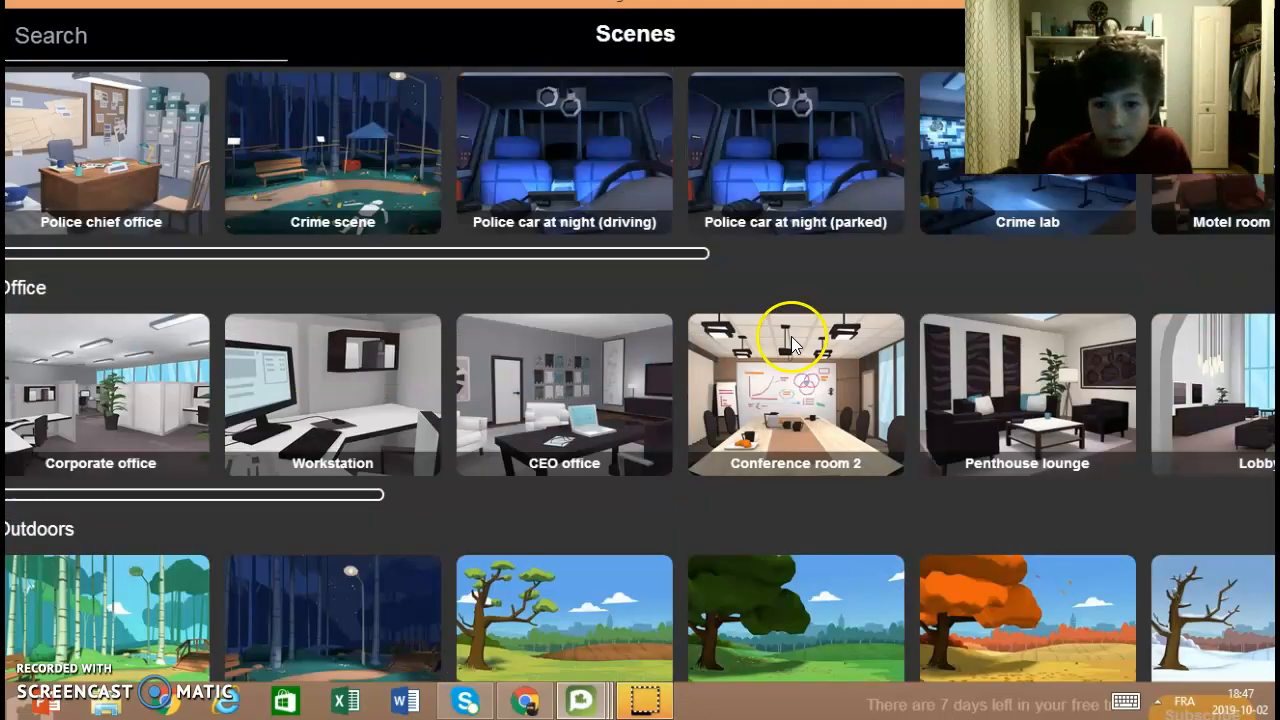
left_click(768, 161)
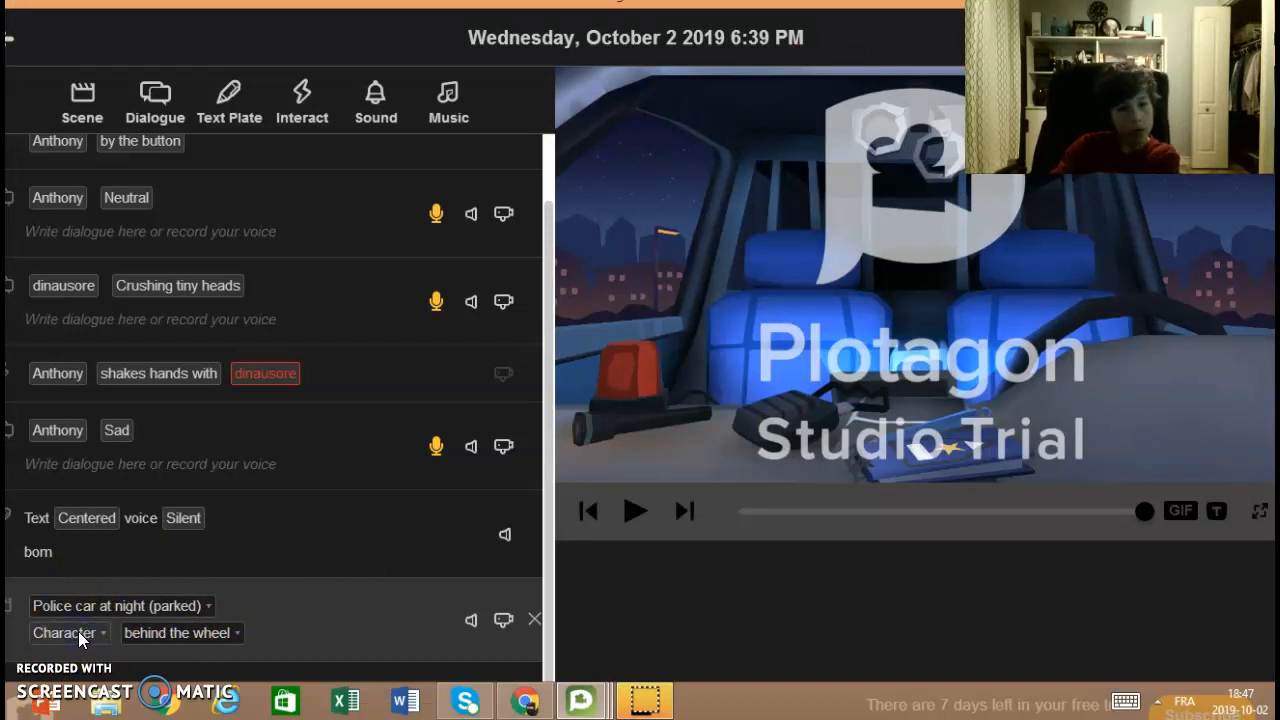
Place Plotagon Joe (biz casual) behind the wheel and the dark-haired character in the passenger seat of the police car scene.
left_click(86, 637)
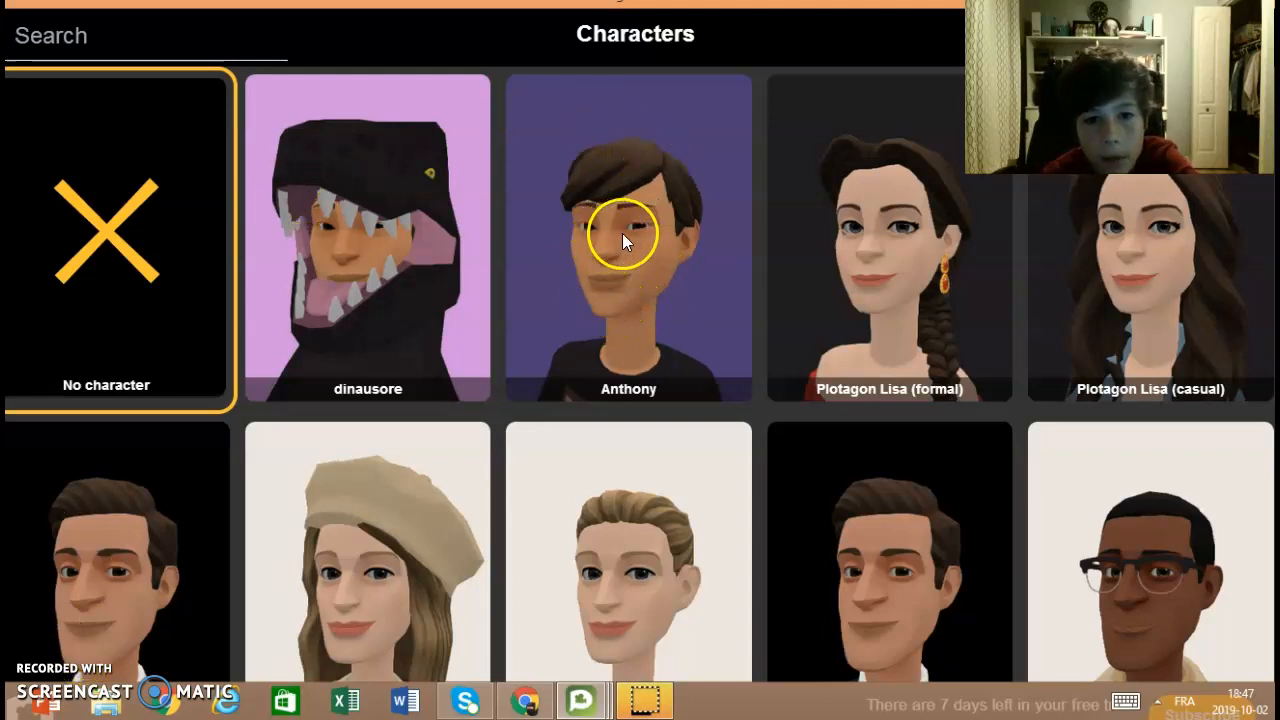
left_click(619, 270)
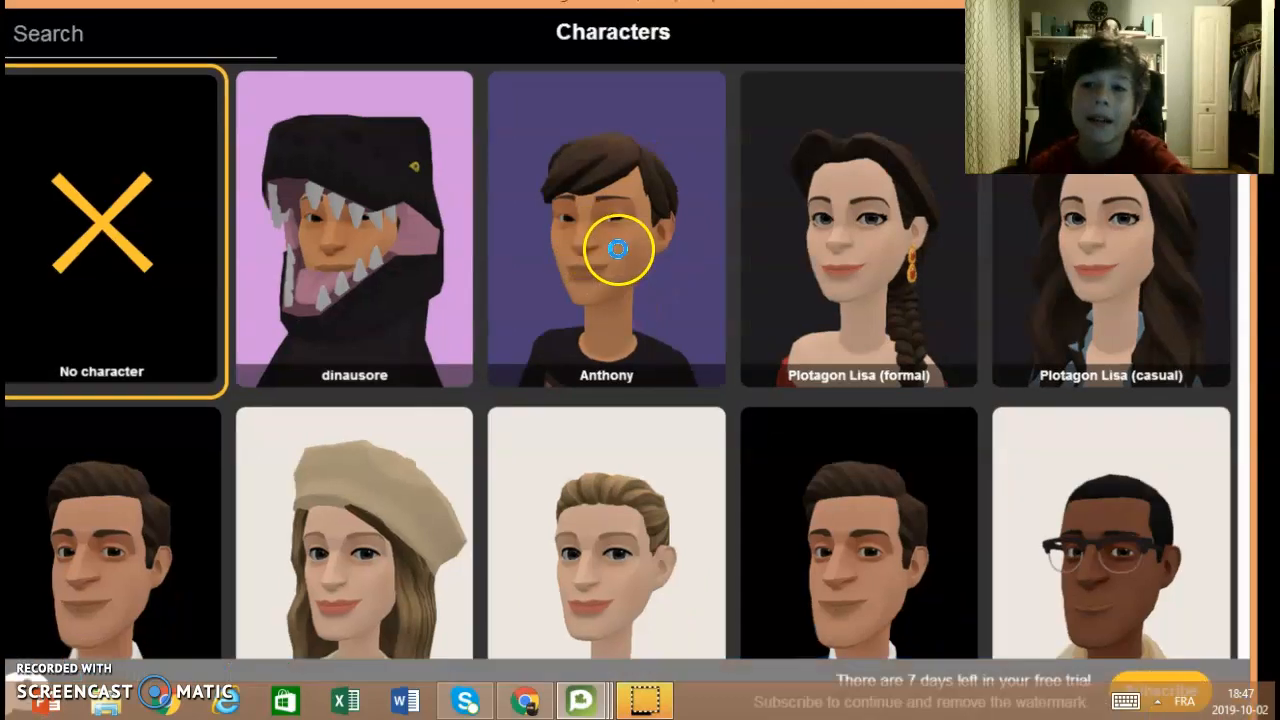
left_click(622, 303)
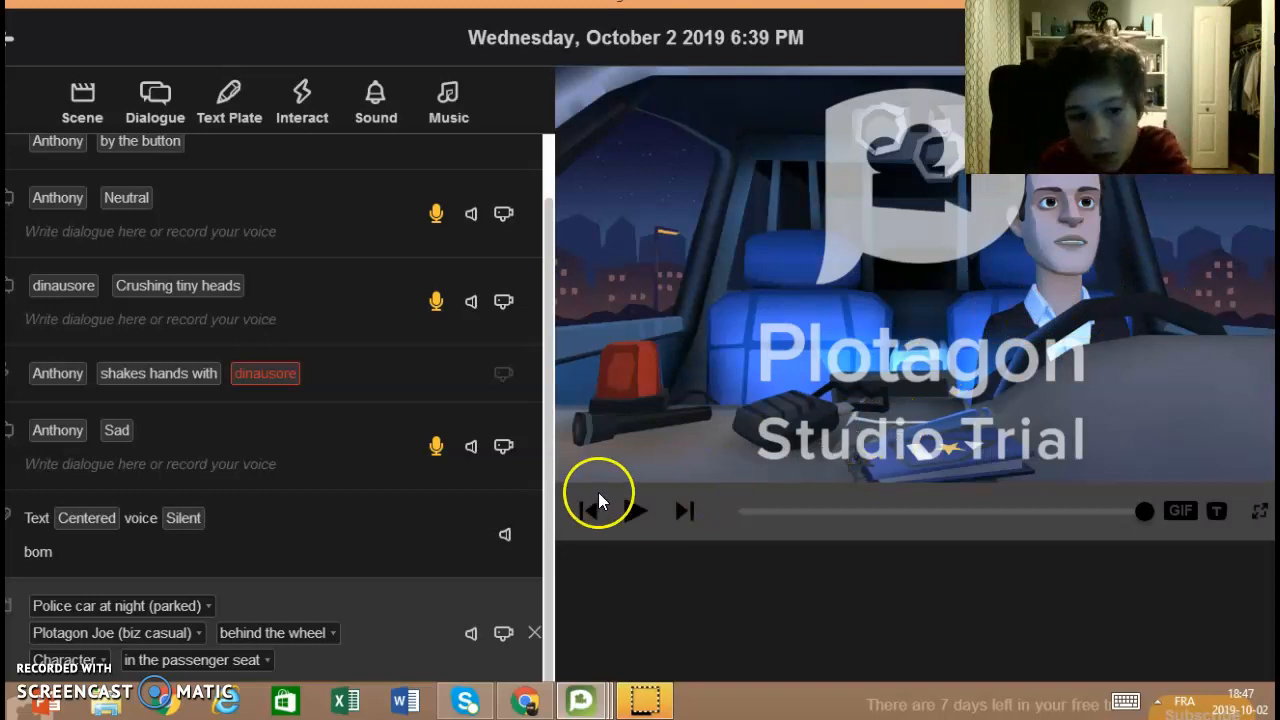
left_click(81, 660)
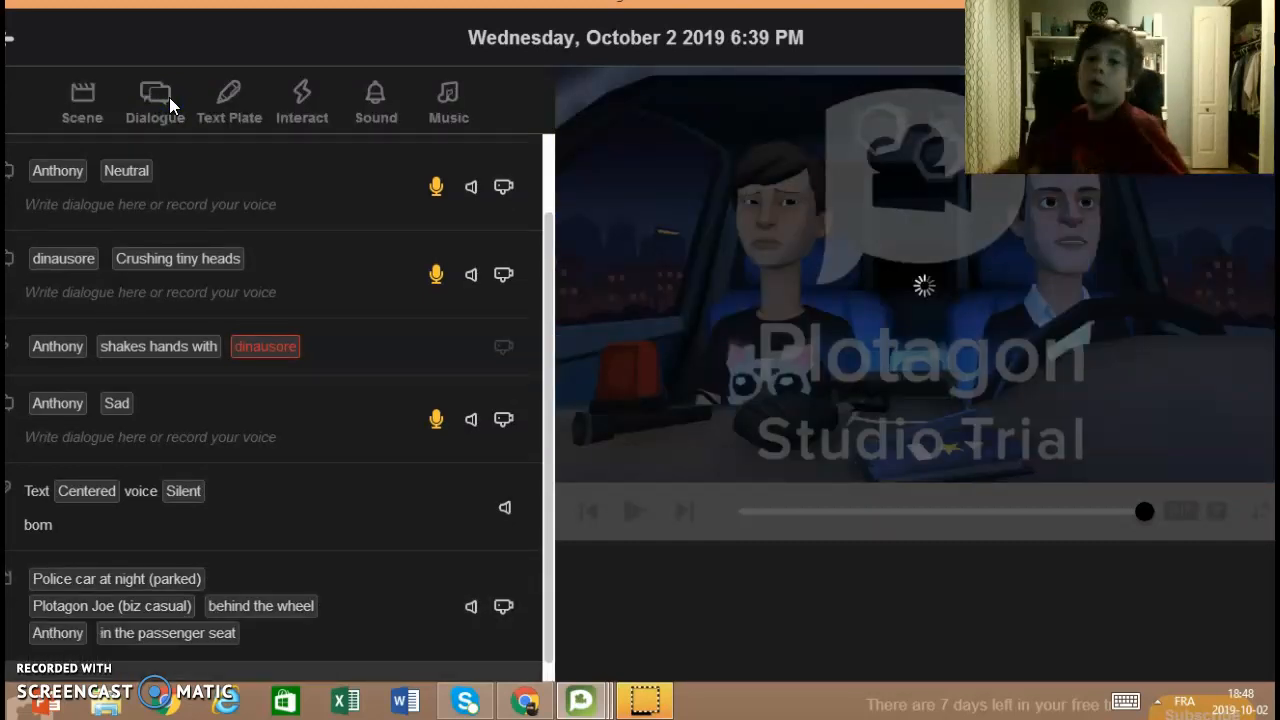
Add a dialogue line after the police car scene and assign it to the dark-haired character.
left_click(140, 97)
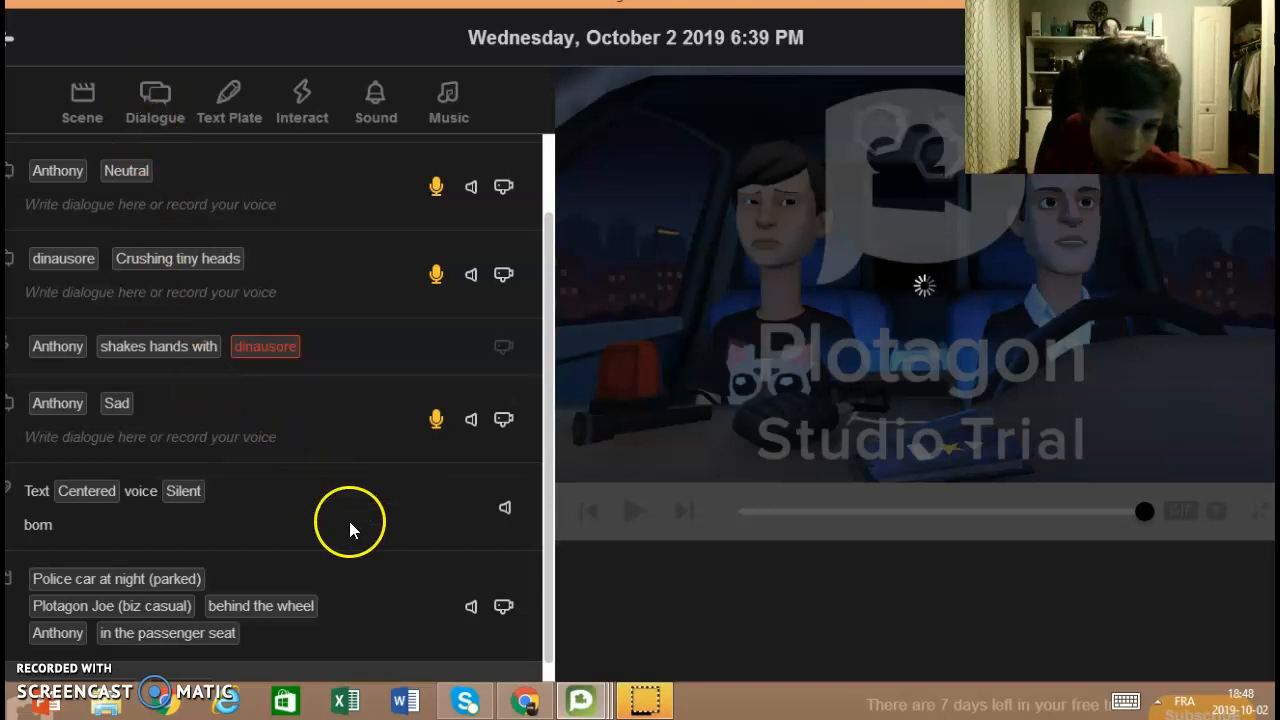
mouse_move(543, 517)
left_mouse_down()
mouse_move(543, 486)
mouse_move(543, 521)
left_mouse_up()
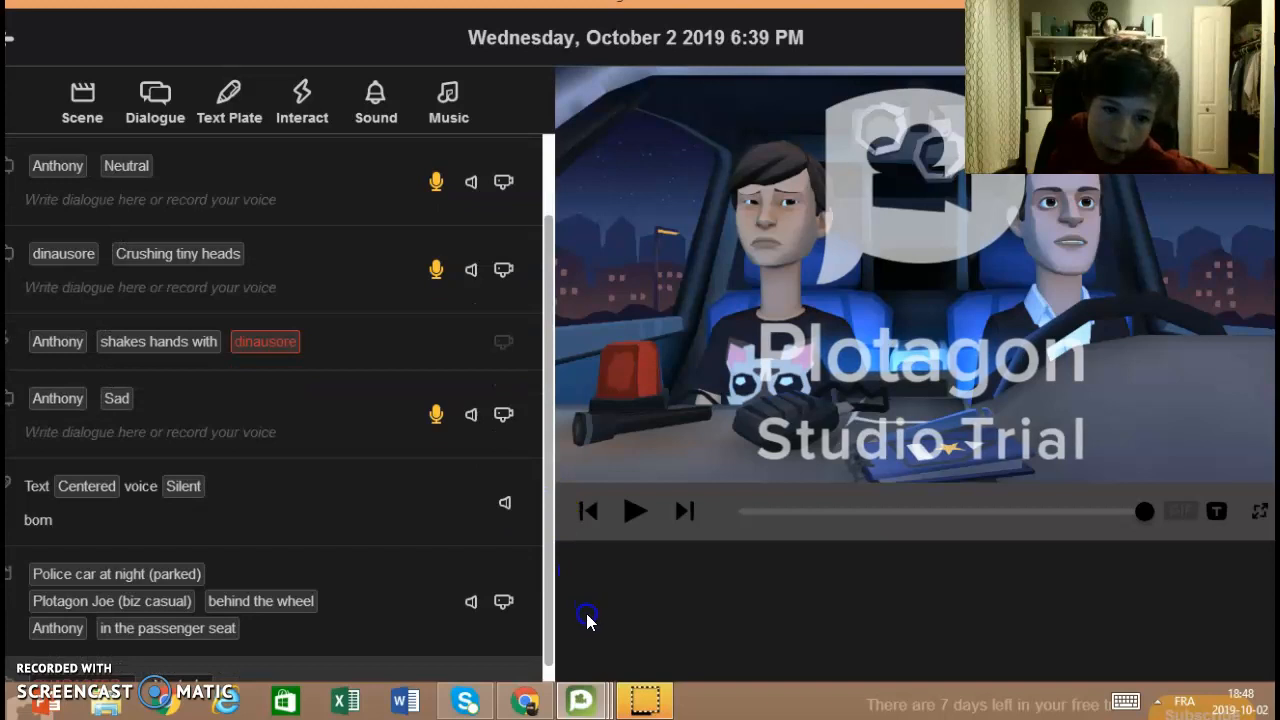
scroll(500, 614, "down", 1)
left_click(119, 571)
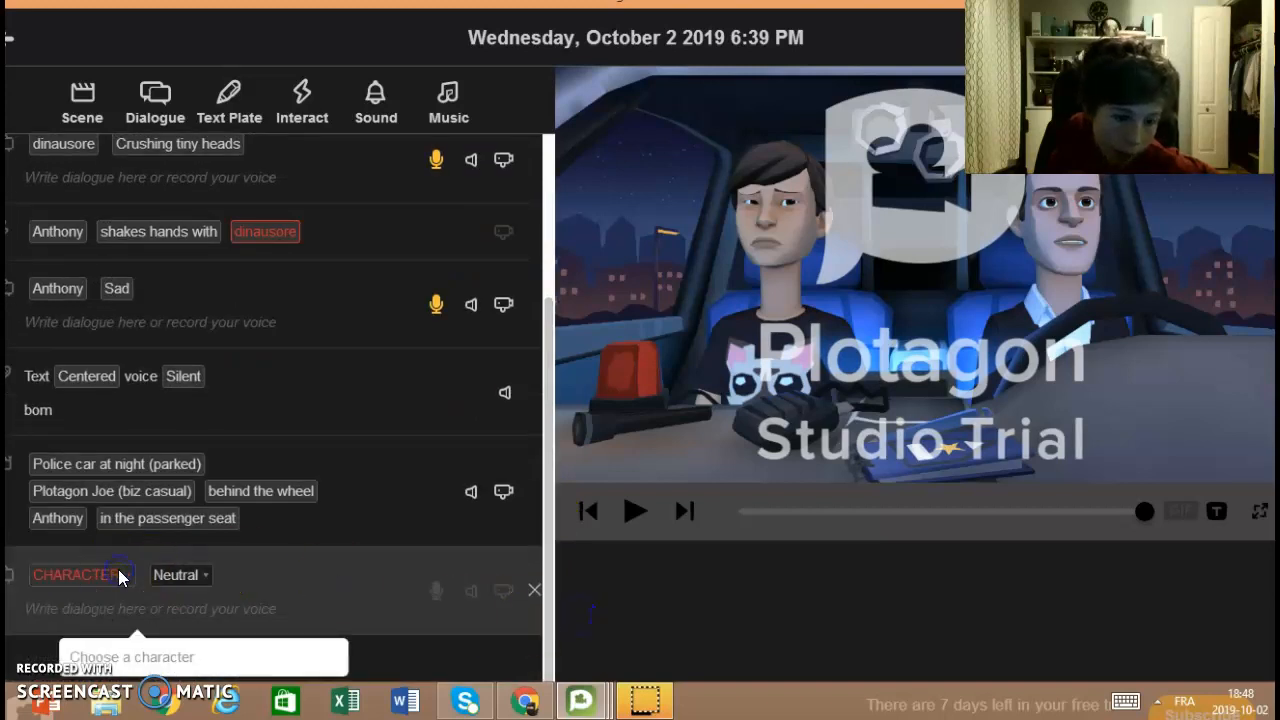
left_click(128, 570)
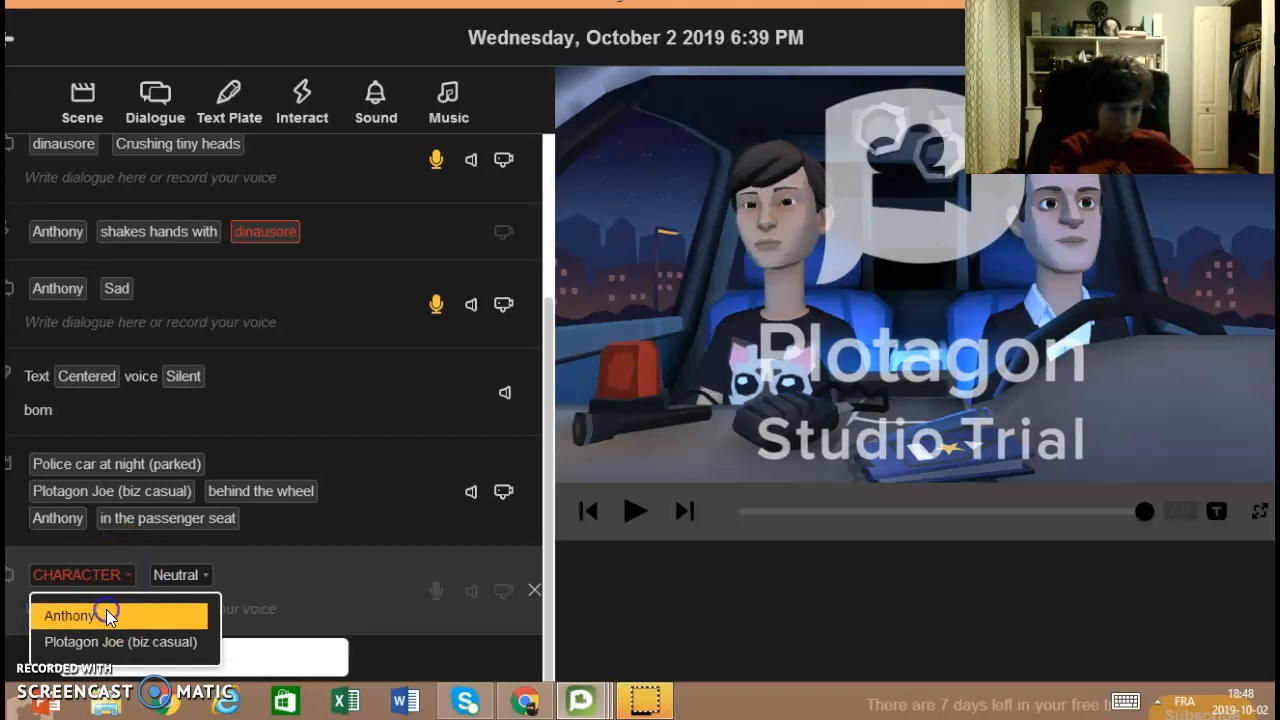
left_click(108, 613)
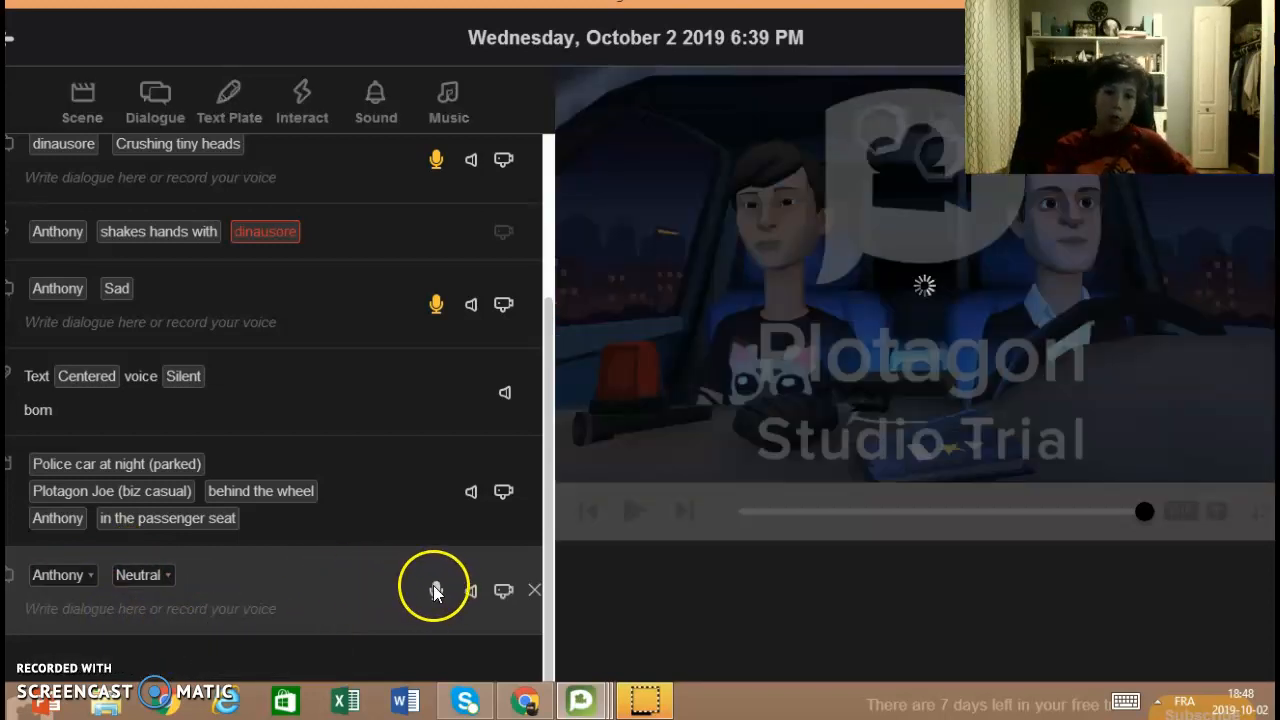
Record a voice clip of about 9 seconds for the Neutral dialogue line after the police car scene and accept it.
left_click(435, 592)
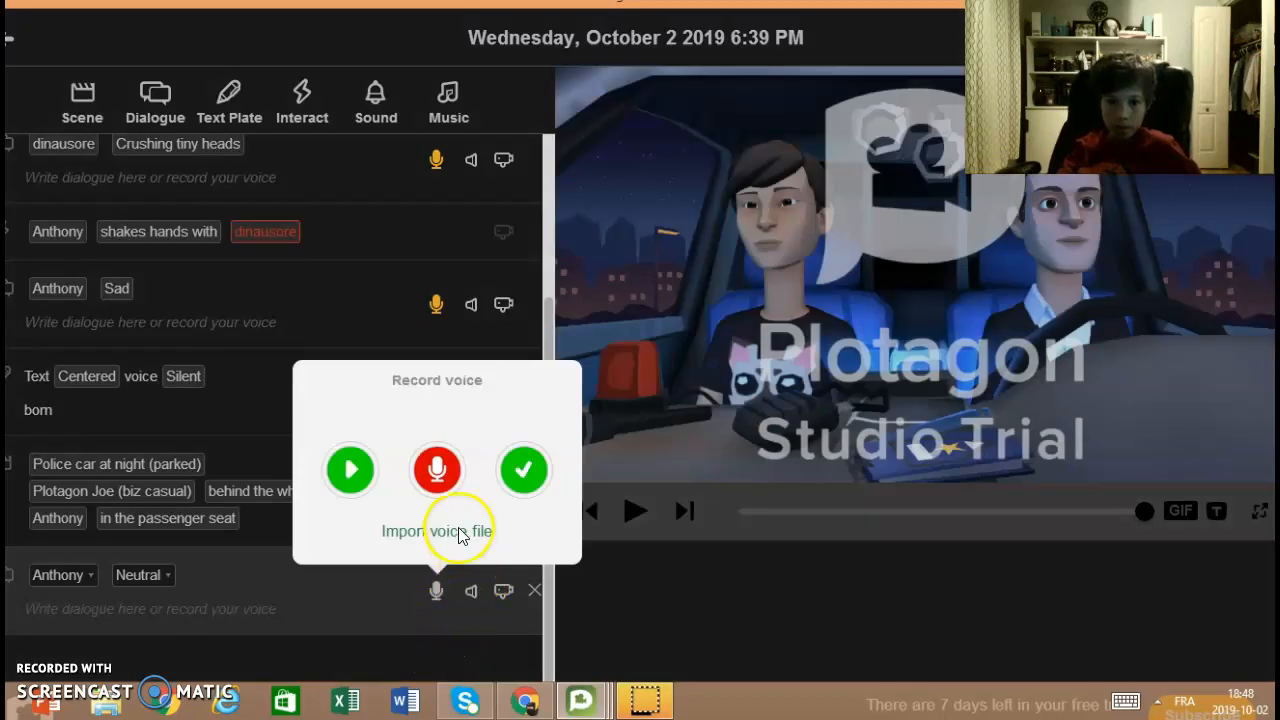
left_click(436, 470)
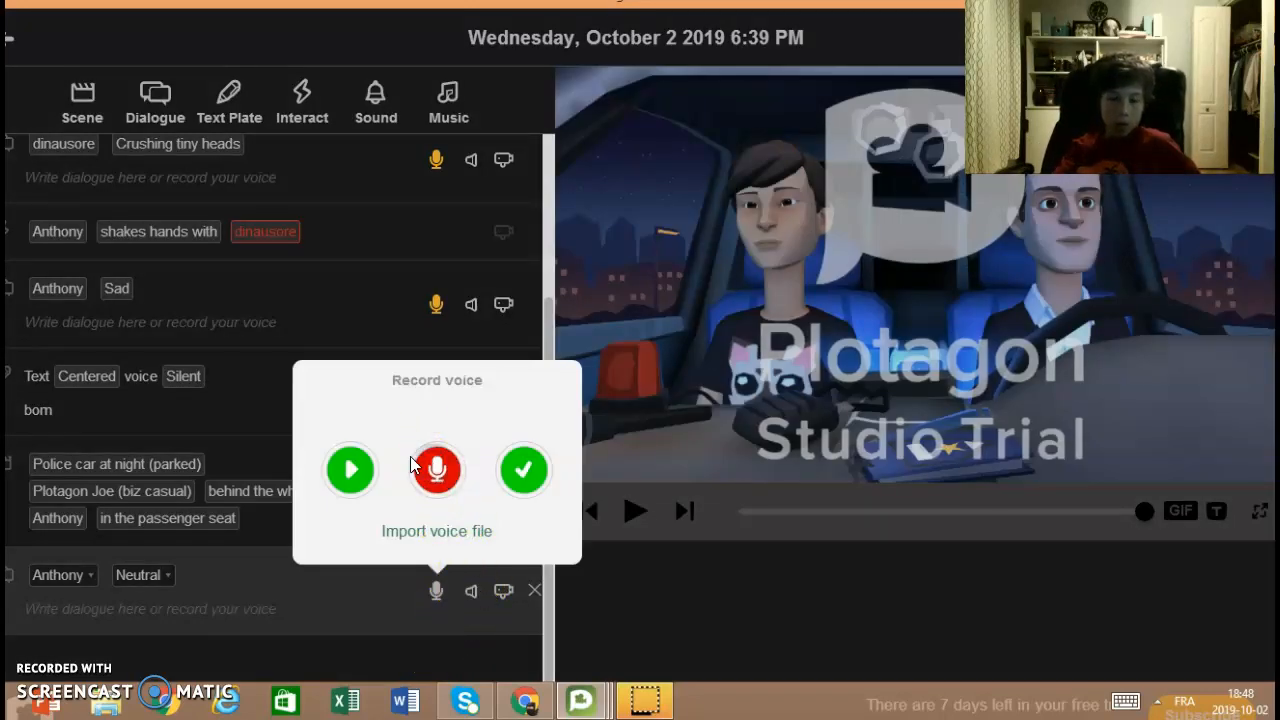
left_click(448, 472)
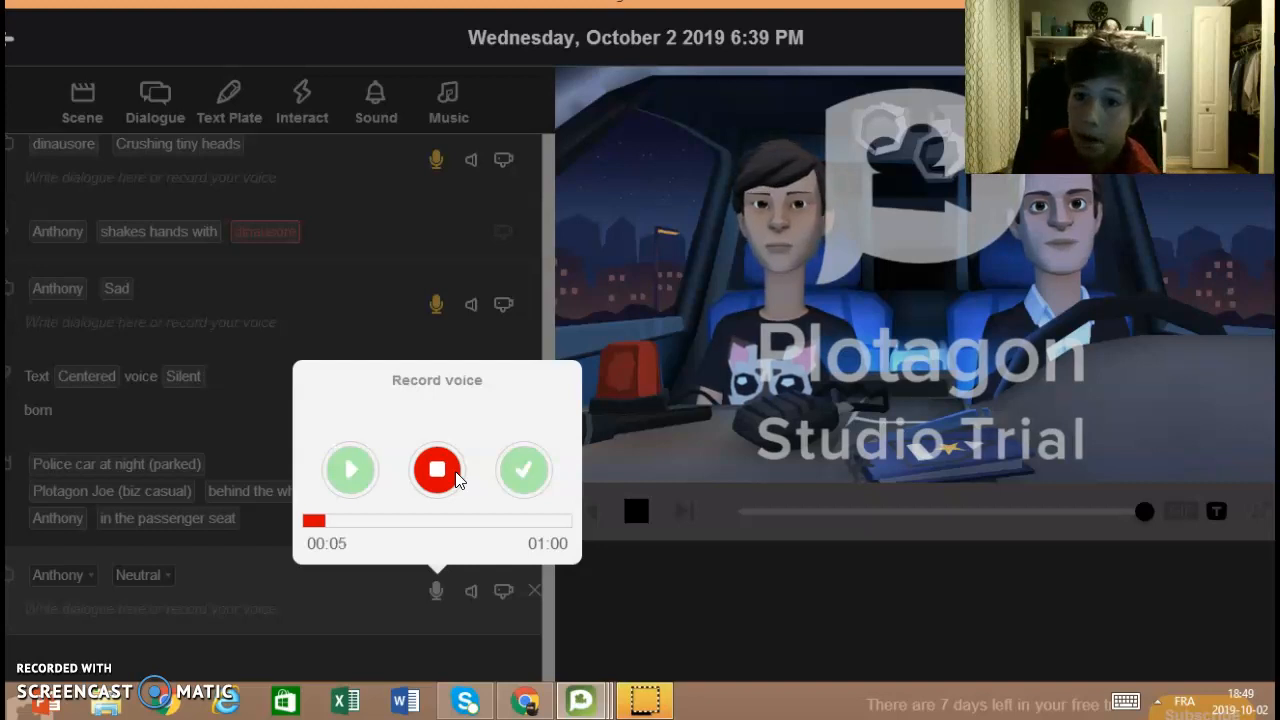
left_click(440, 470)
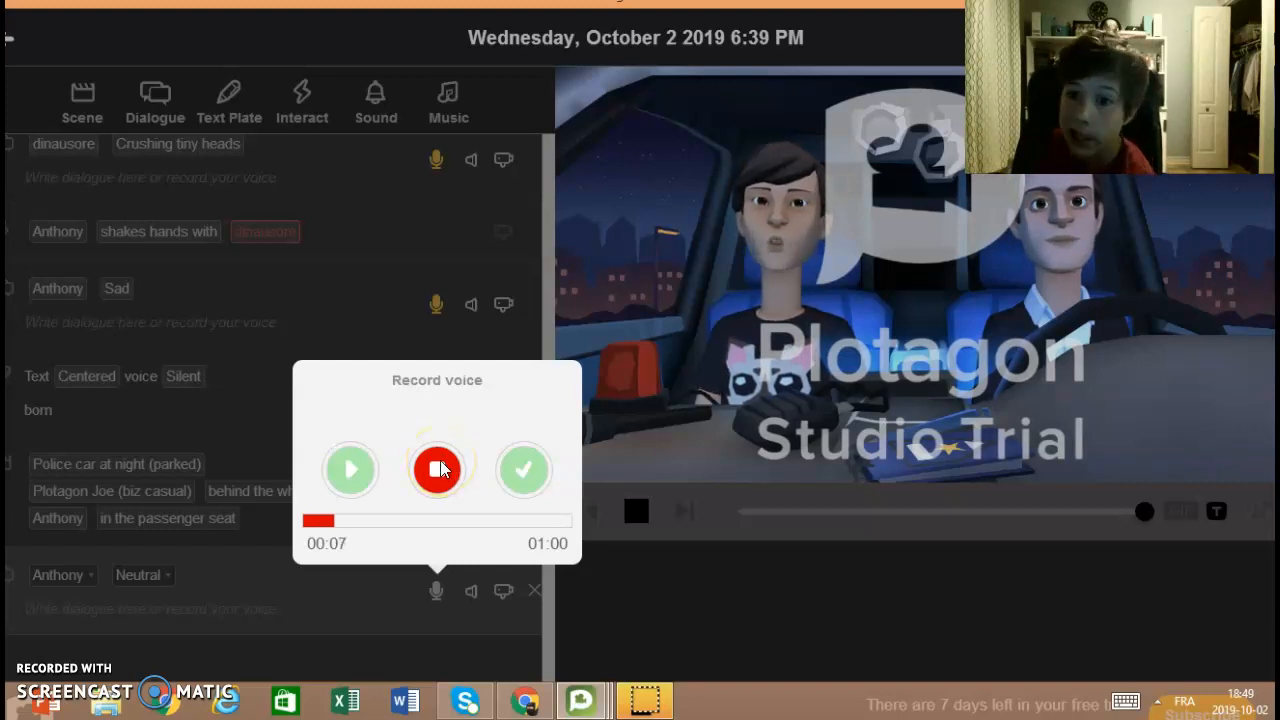
left_click(446, 472)
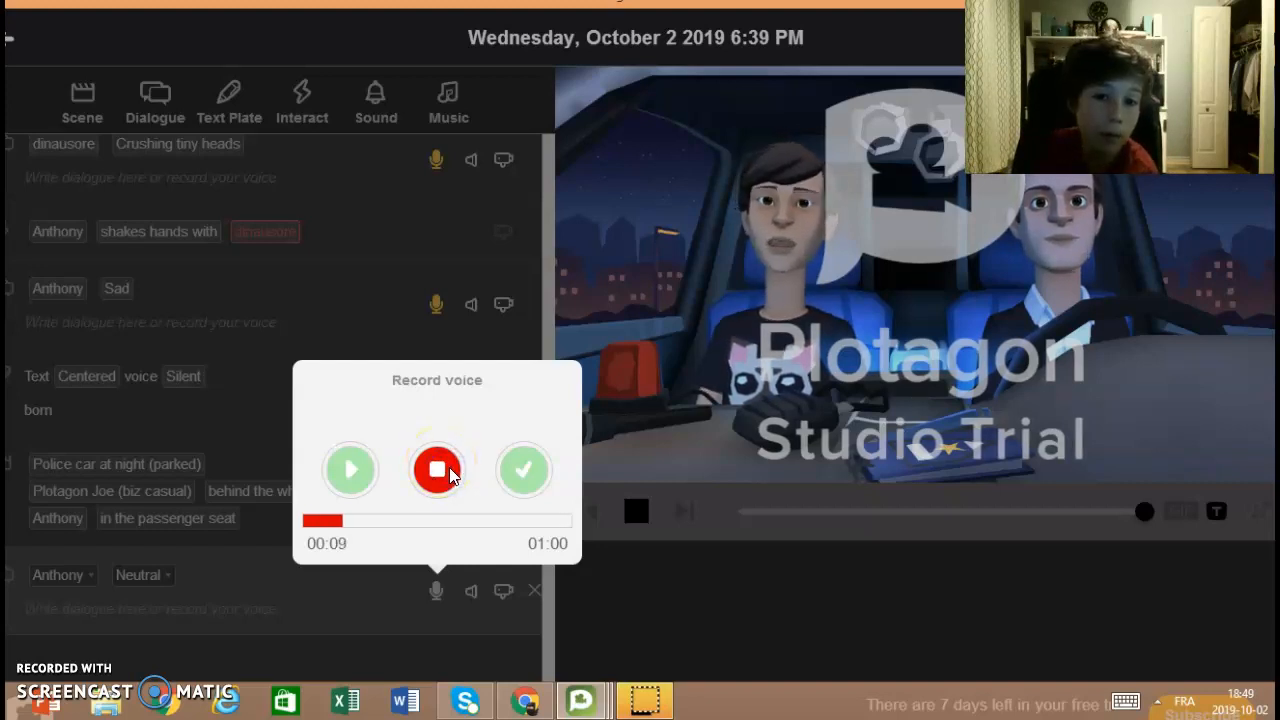
left_click(449, 475)
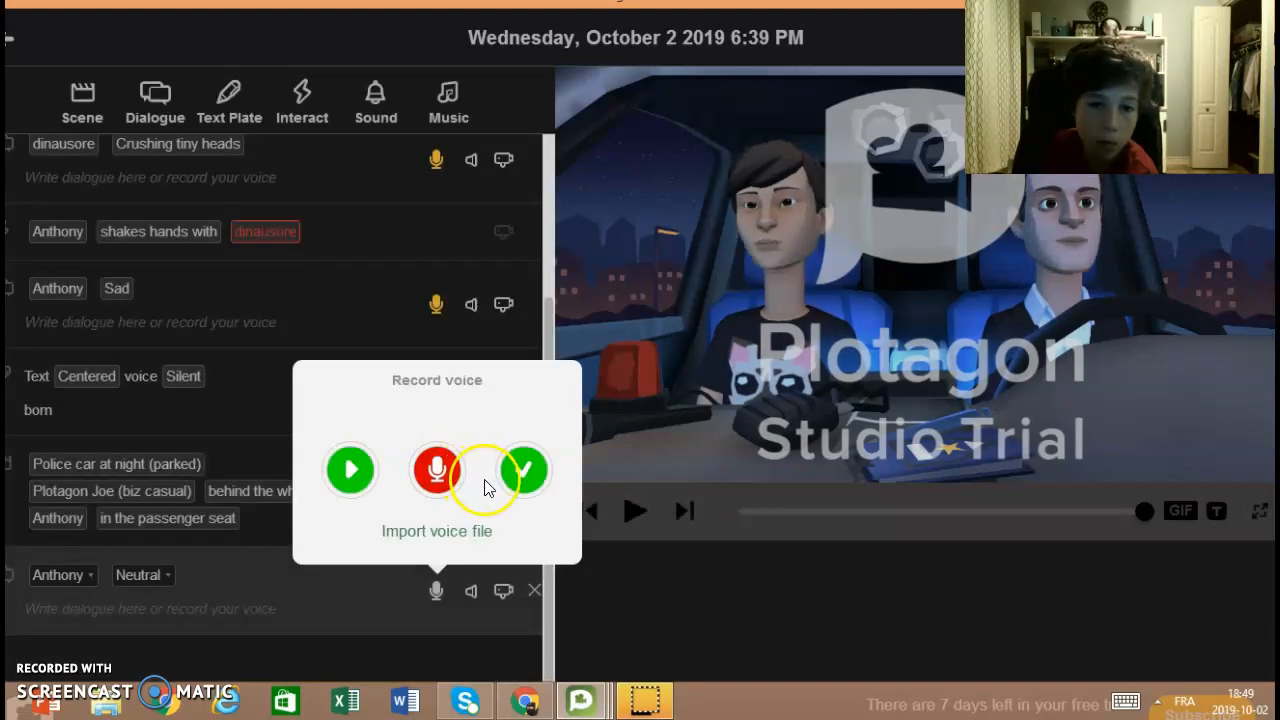
left_click(515, 478)
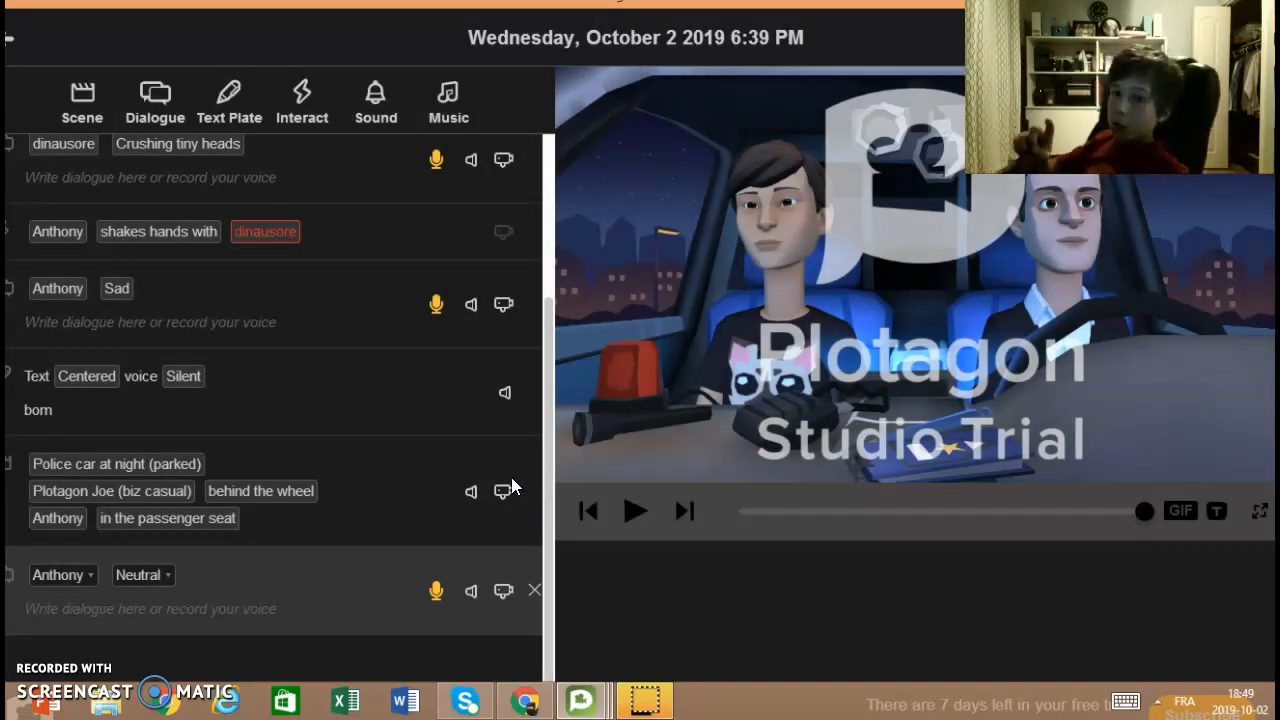
Preview the plot's playback, including from the opening Time machine scene and in full screen.
left_click(633, 508)
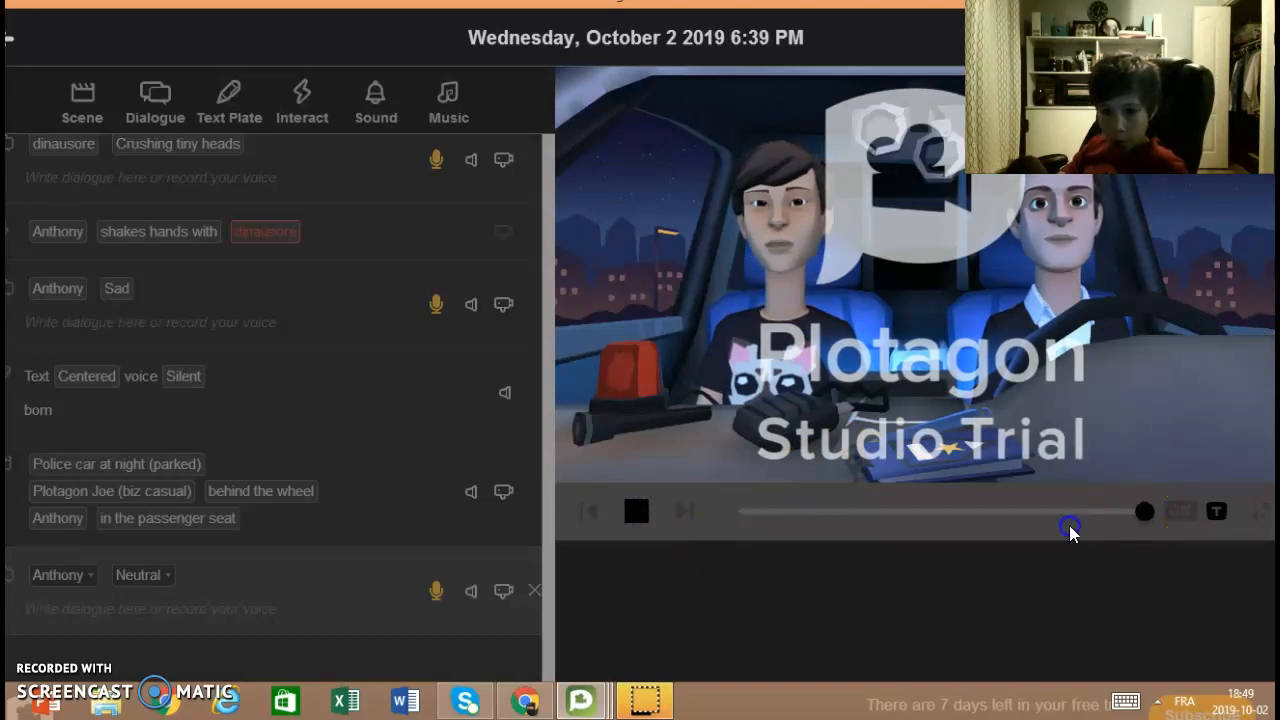
left_click(784, 526)
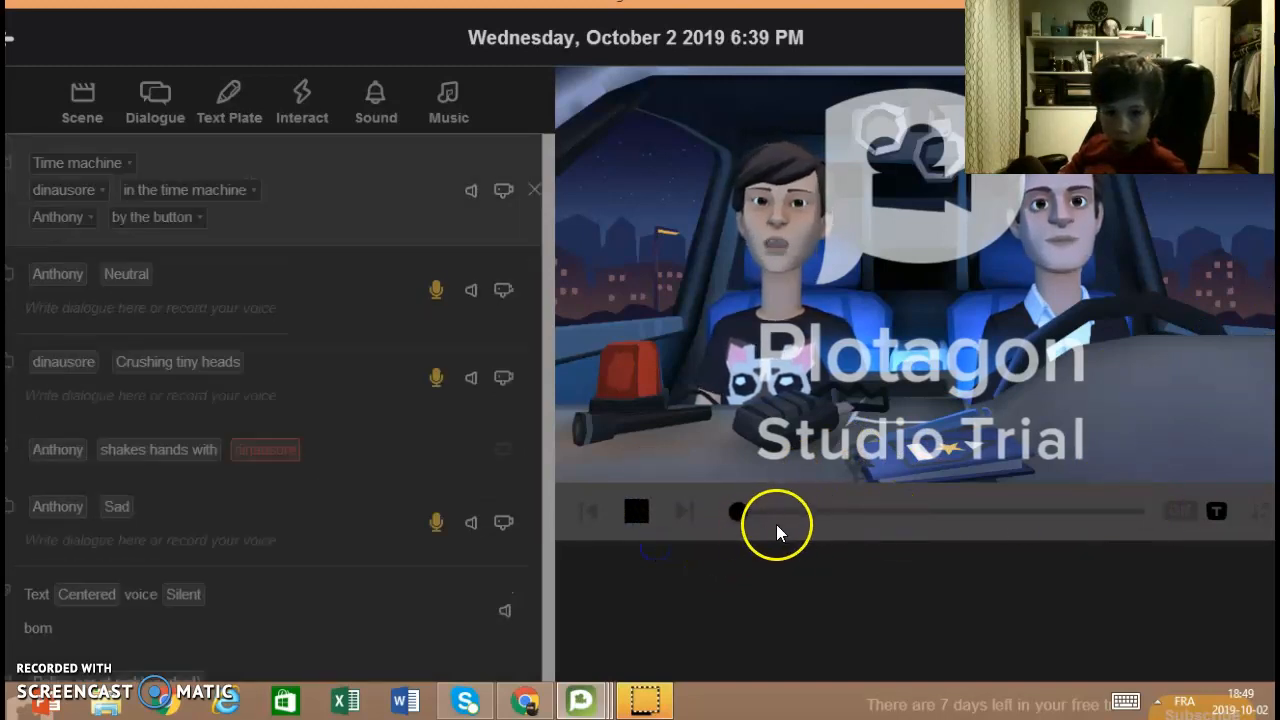
left_click(652, 513)
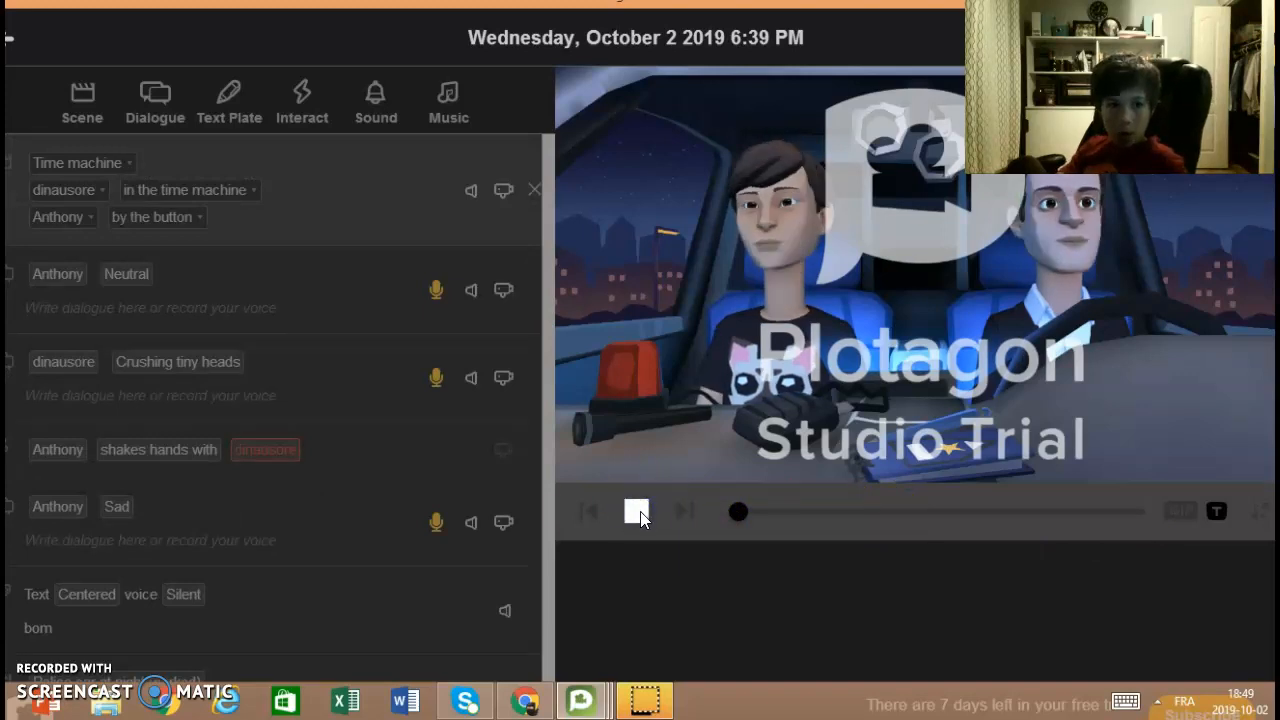
left_click(640, 515)
left_click(684, 512)
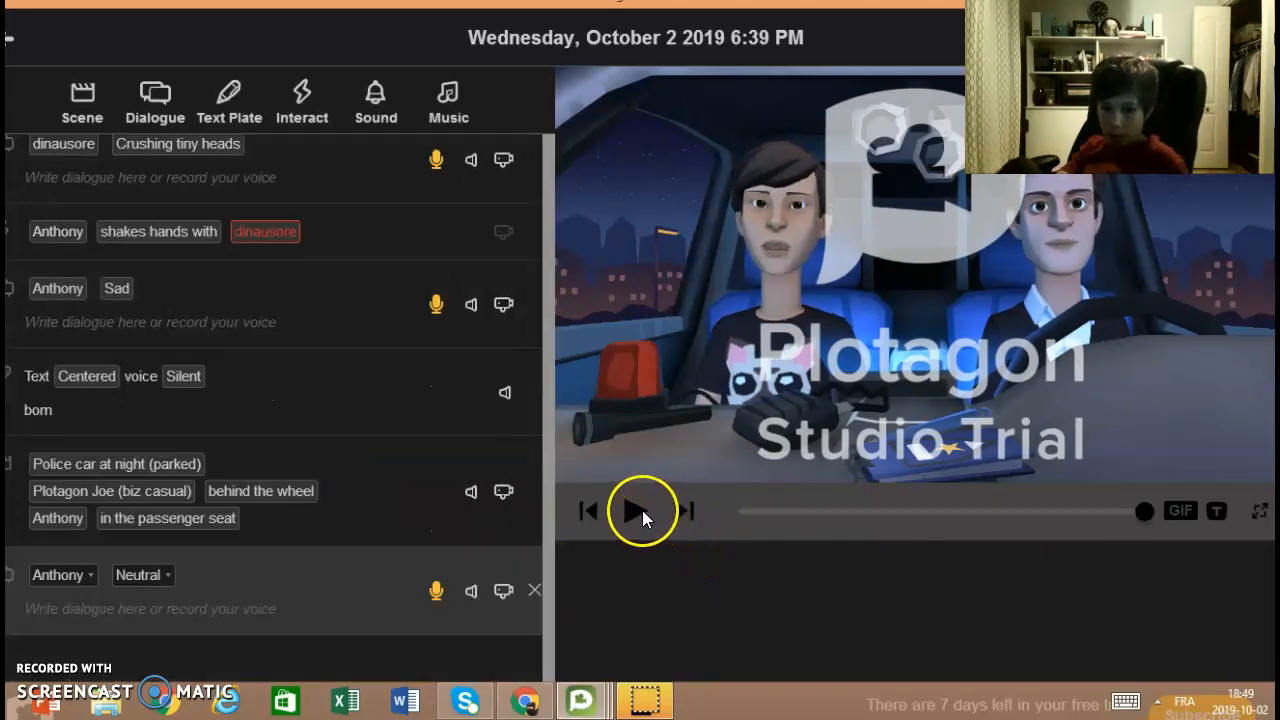
left_click(1257, 509)
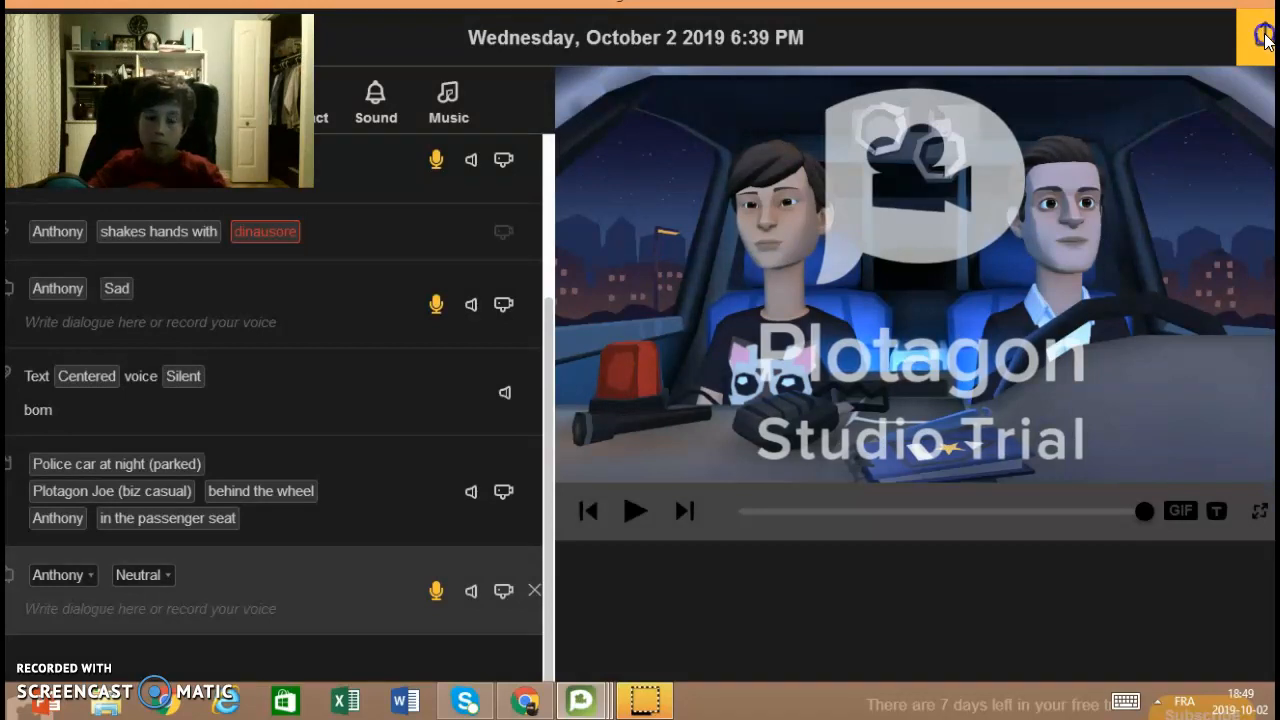
Open the options for saving the plot as a video or exporting it.
left_click(1265, 38)
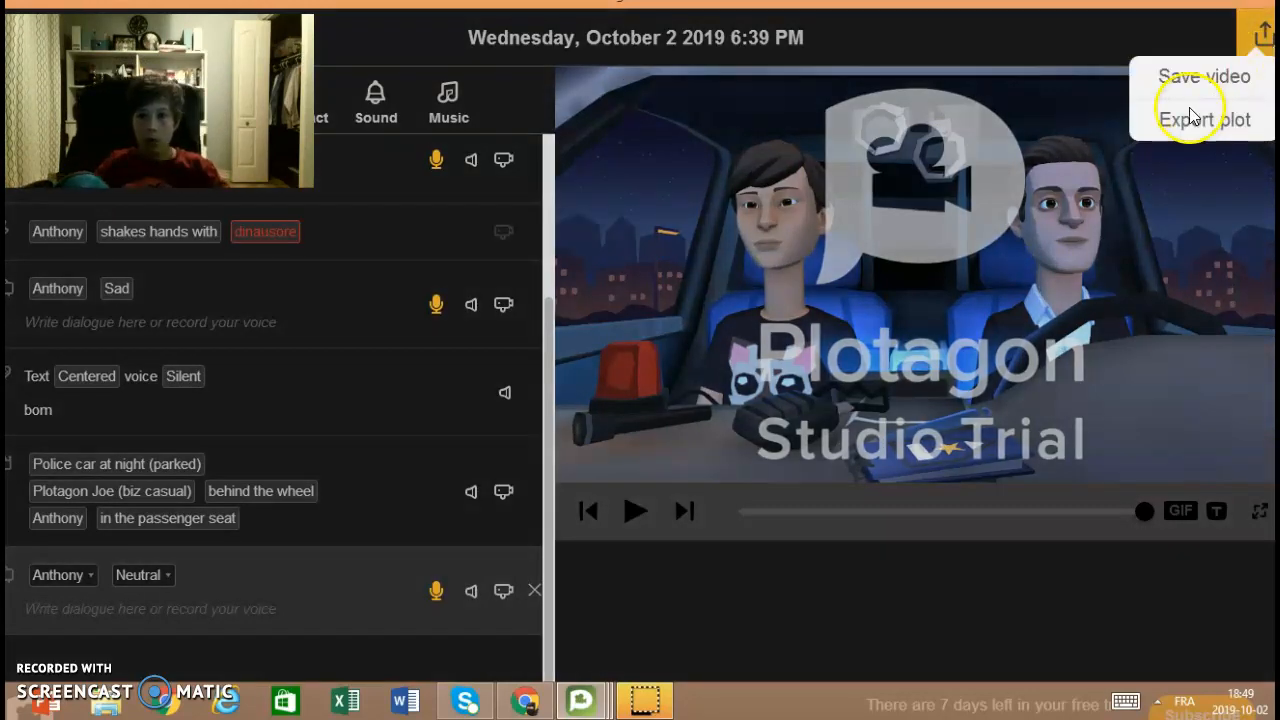